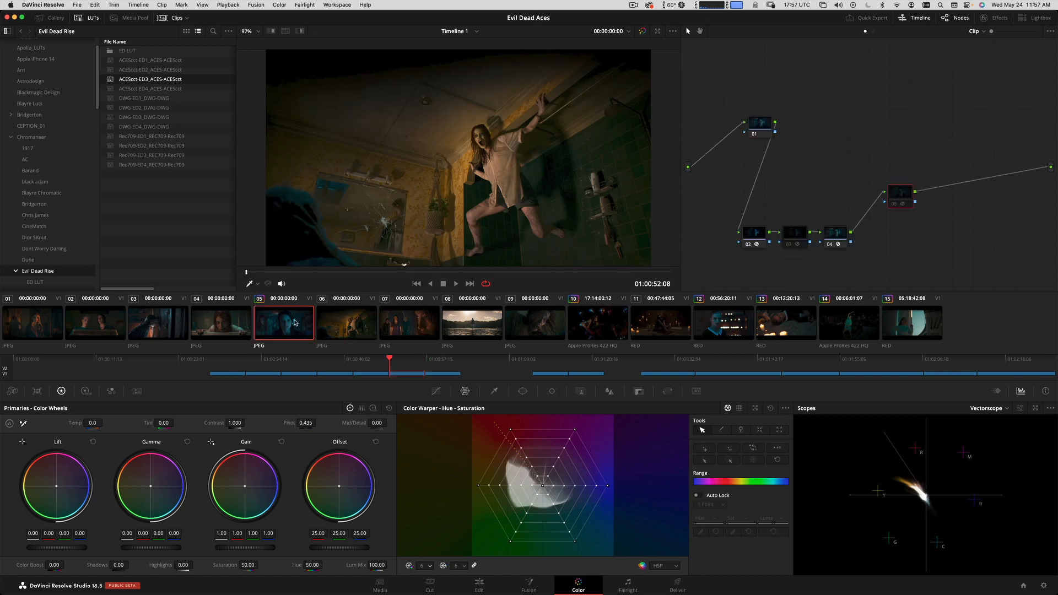
Examine the look of the film reference stills in clips 01 through 07.
click(171, 333)
click(95, 334)
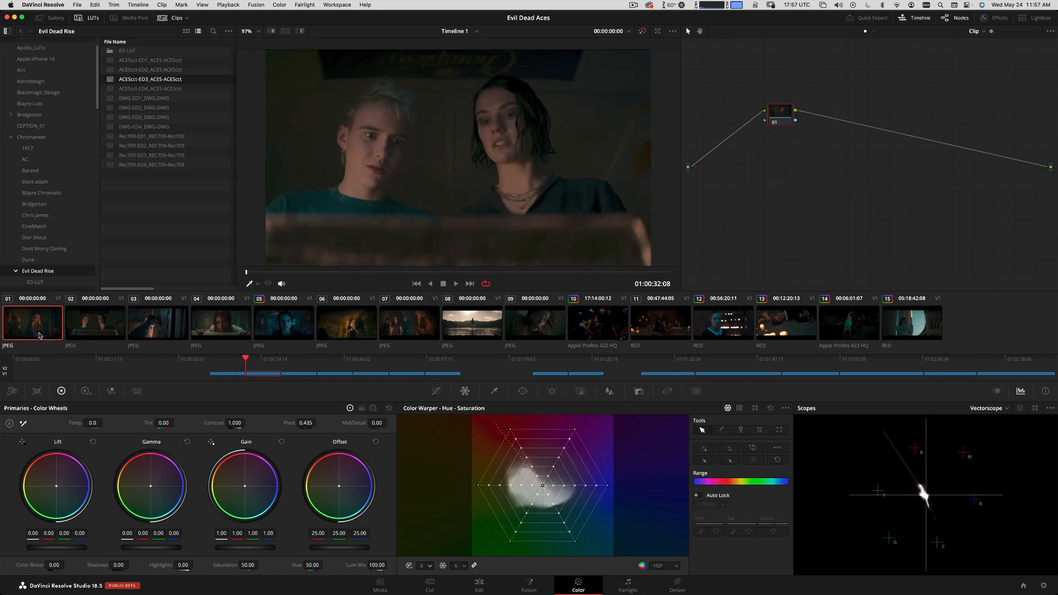
click(180, 325)
click(215, 322)
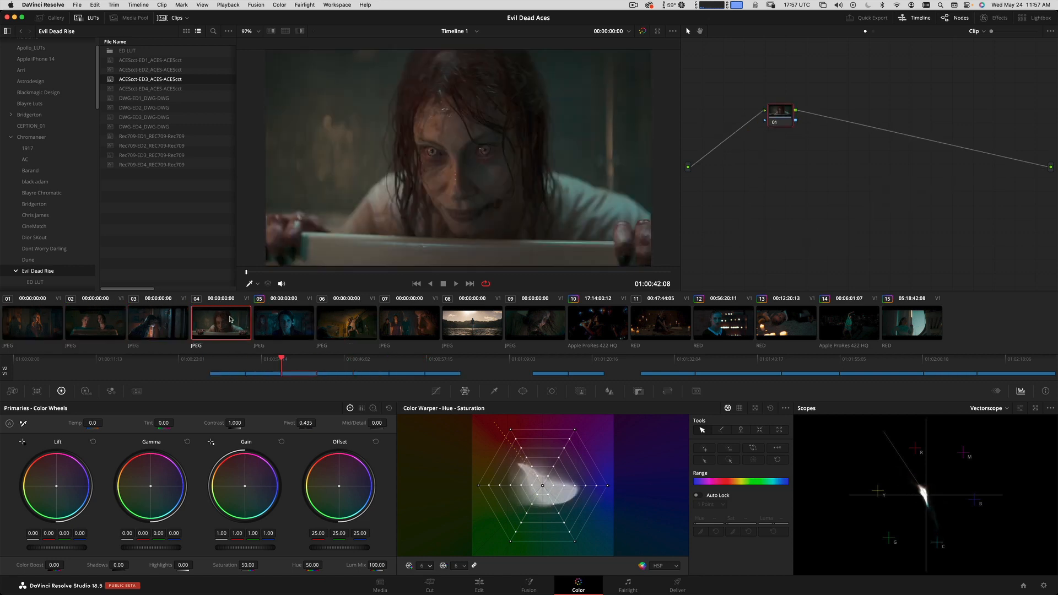
click(269, 320)
click(333, 320)
click(392, 313)
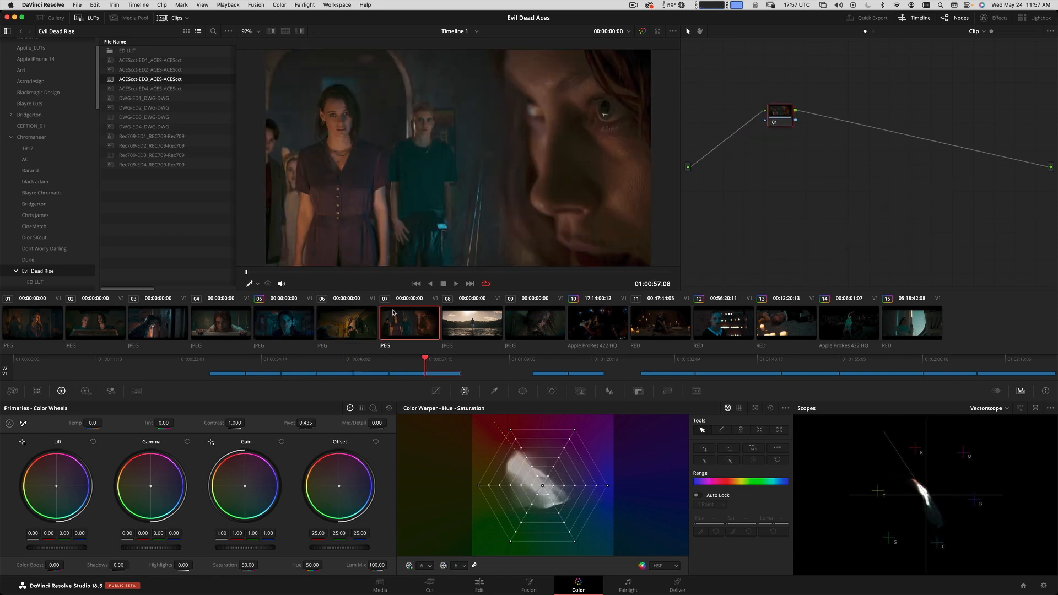
Examine the graded footage and node graphs of clips 12 through 15.
click(738, 333)
click(784, 331)
click(845, 331)
click(903, 331)
click(848, 330)
click(785, 332)
click(730, 334)
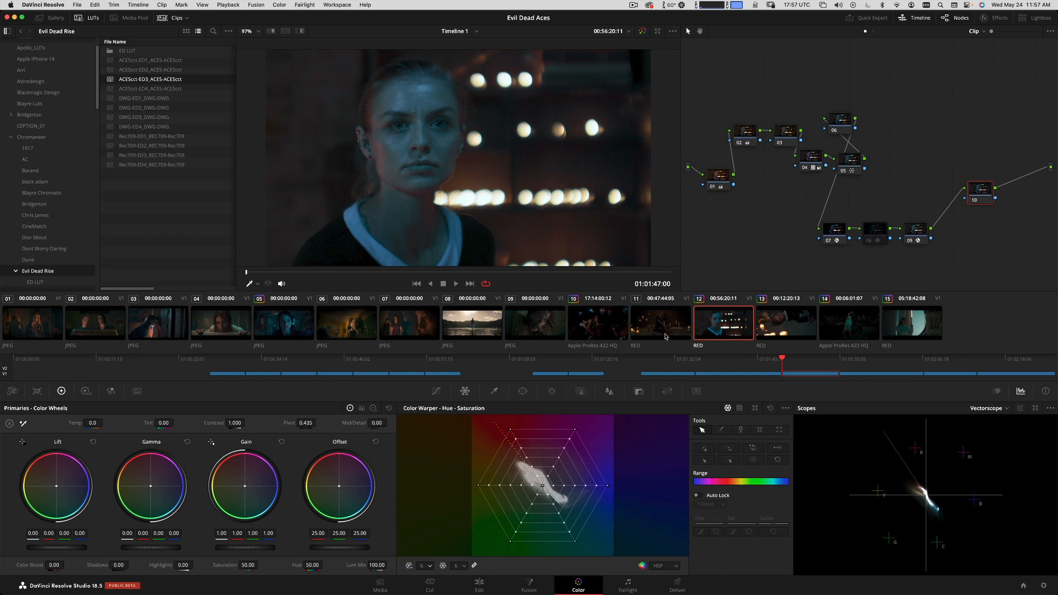
Compare the color palettes of reference stills 03, 04, 05 and 06, studying the overall tint and contrast.
click(361, 334)
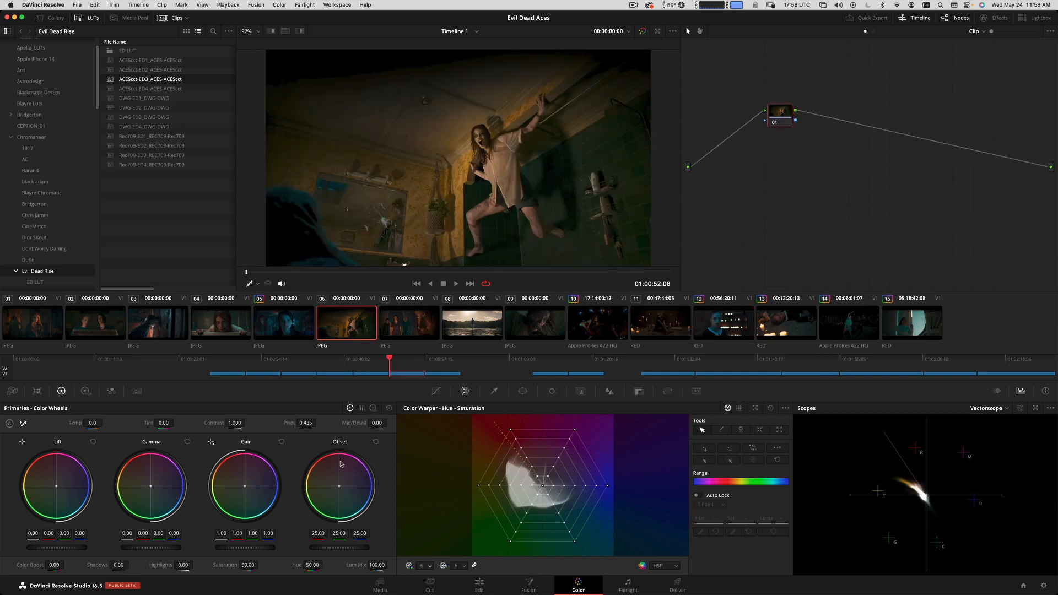
click(221, 323)
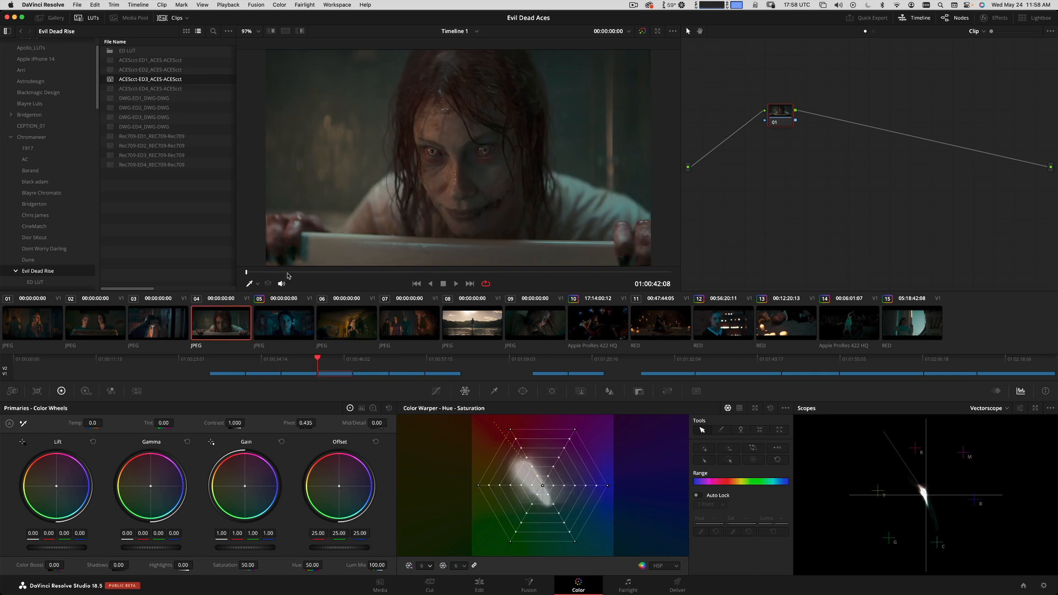
key(Up)
key(Up)
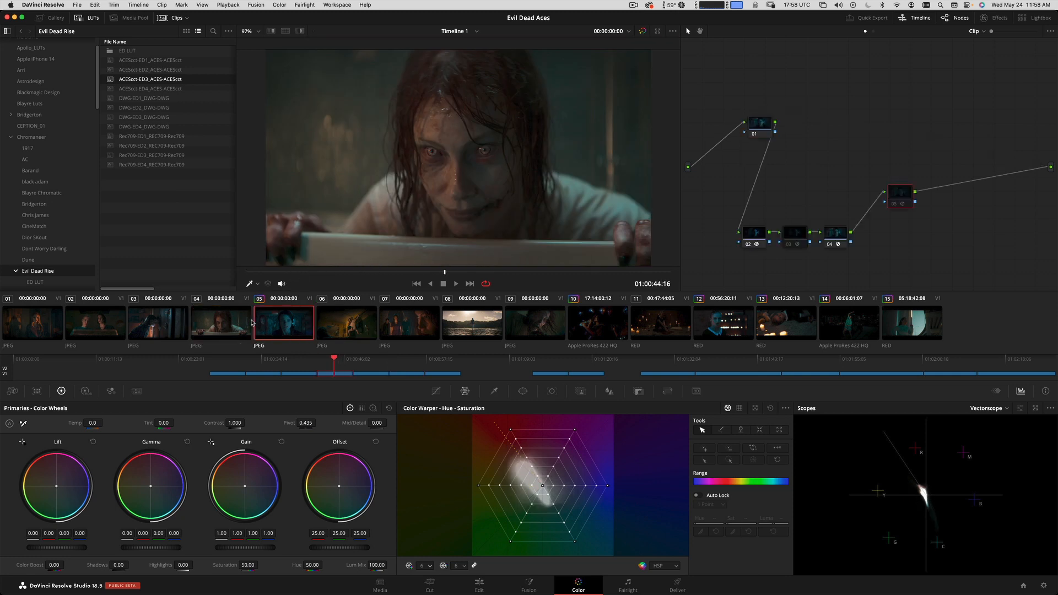
click(218, 318)
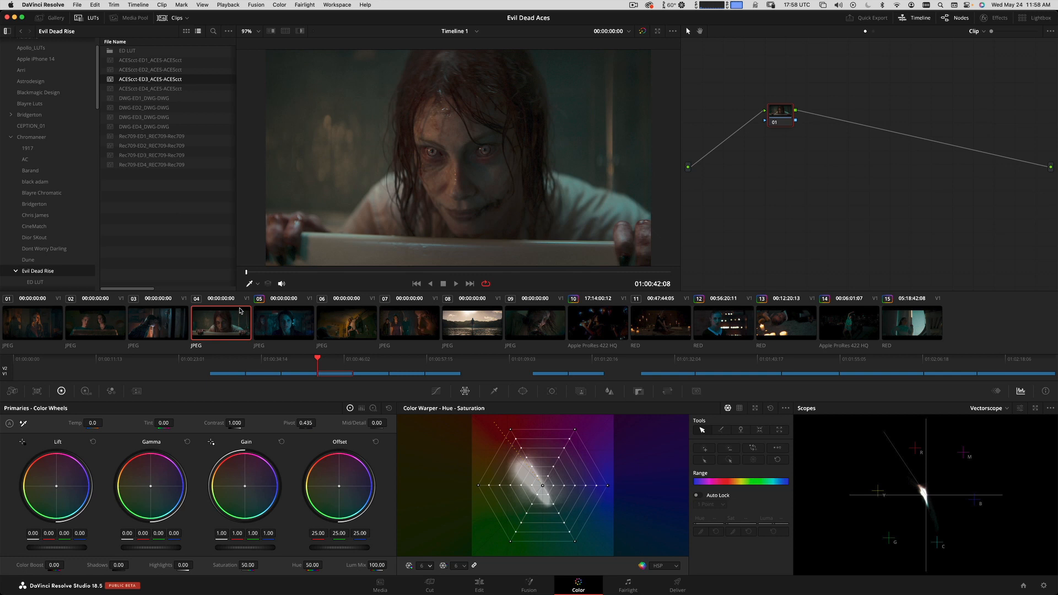
click(272, 317)
click(139, 331)
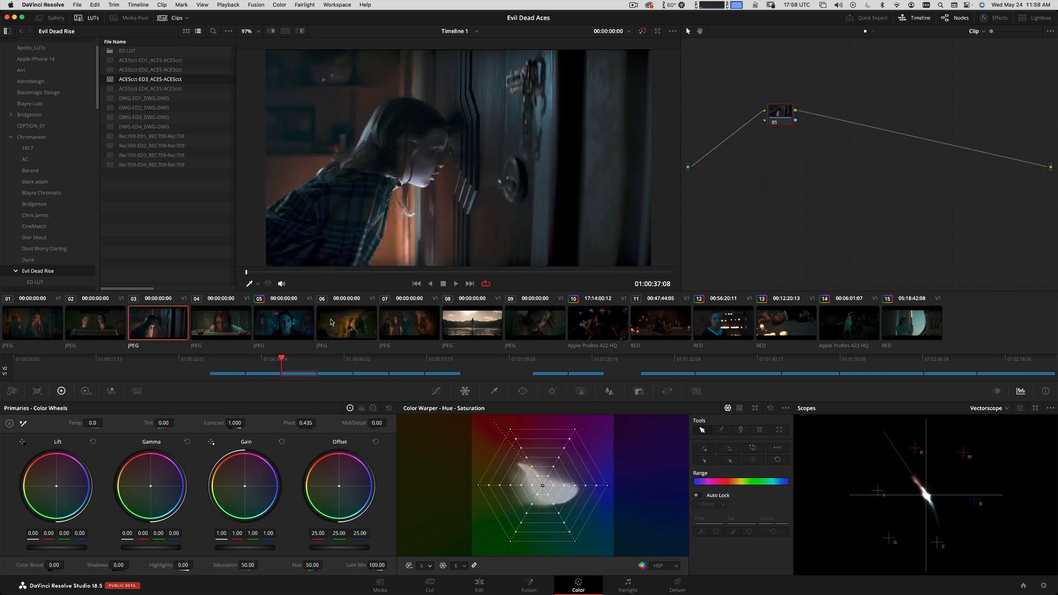
drag(464, 272, 531, 279)
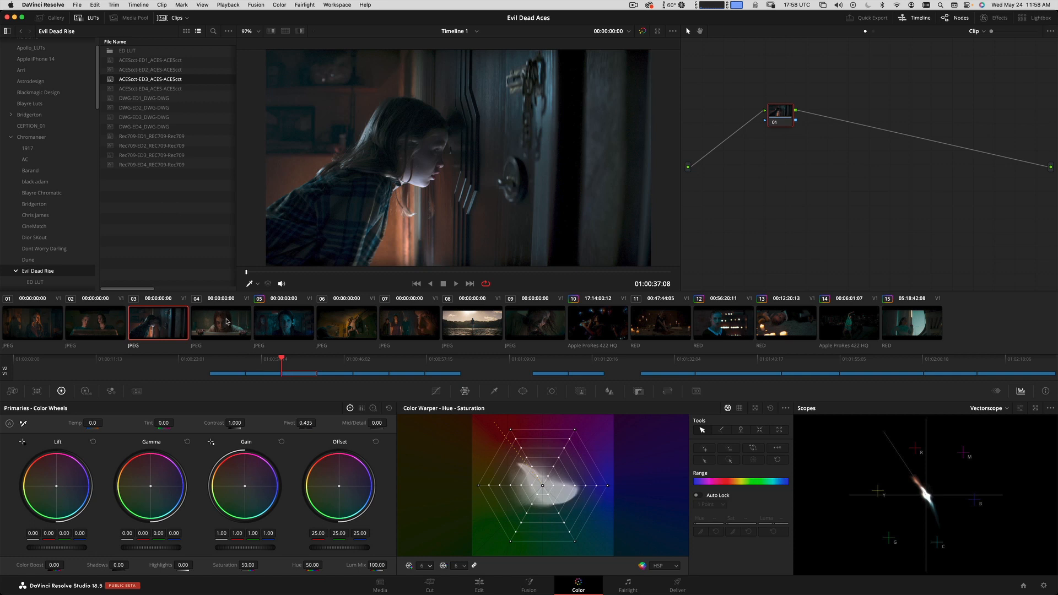
click(225, 322)
click(346, 322)
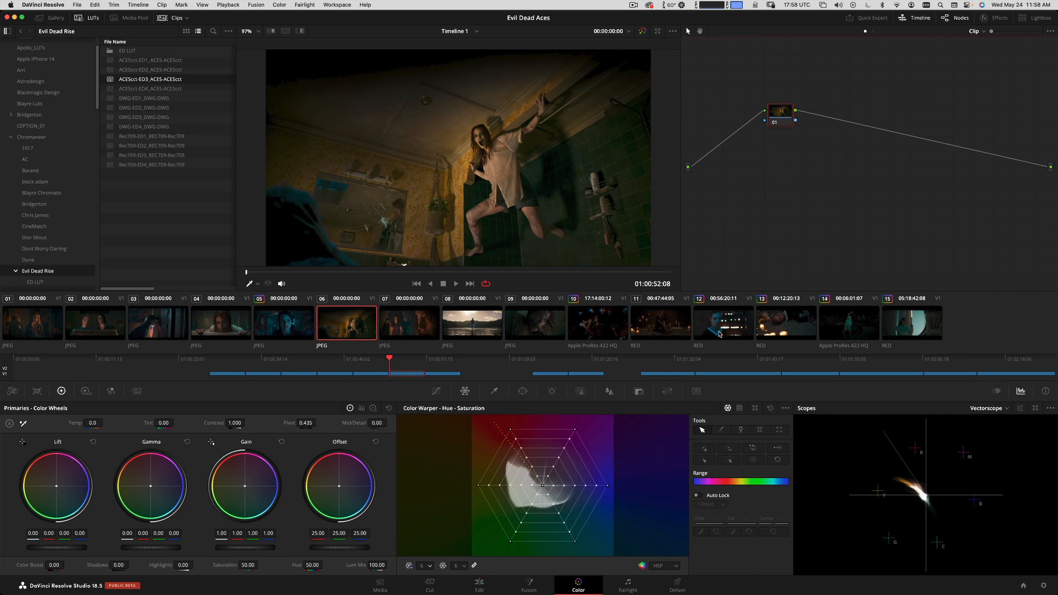
Reset the grades and nodes on footage clips 11 through 15 together.
click(677, 337)
shift+click(918, 334)
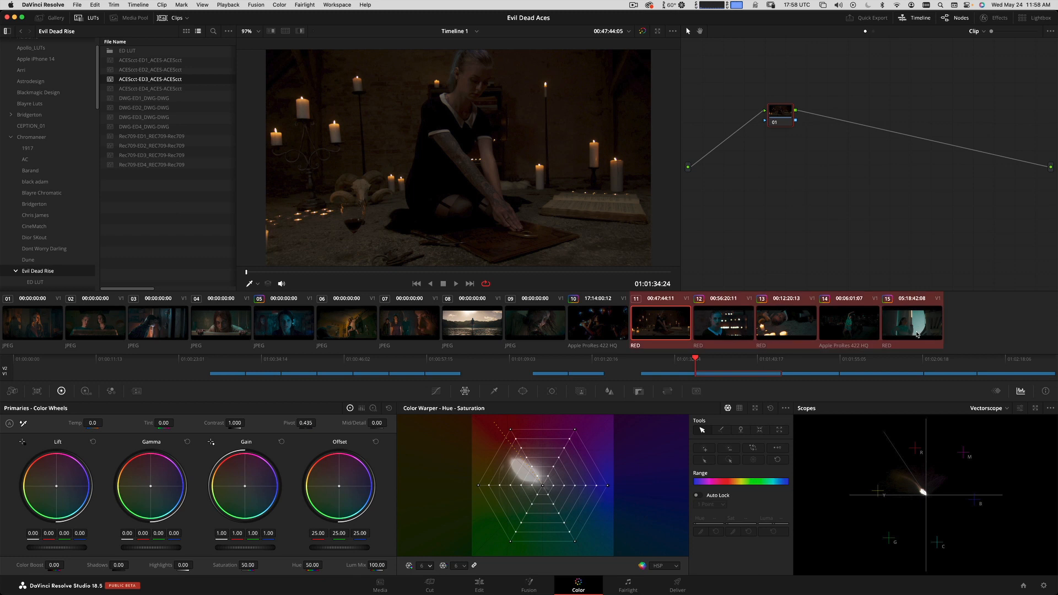
right_click(865, 327)
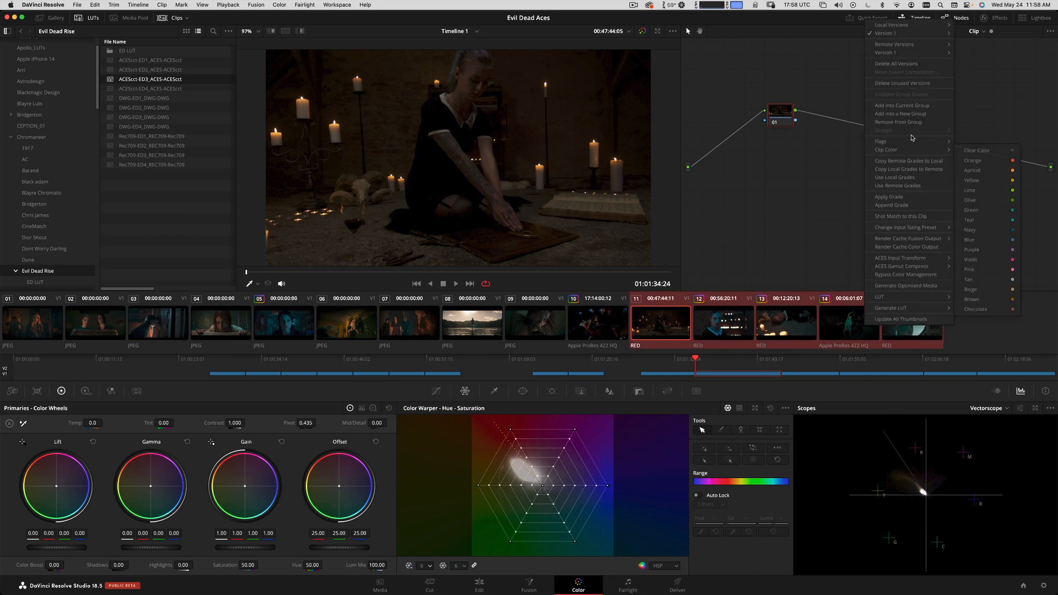
click(279, 4)
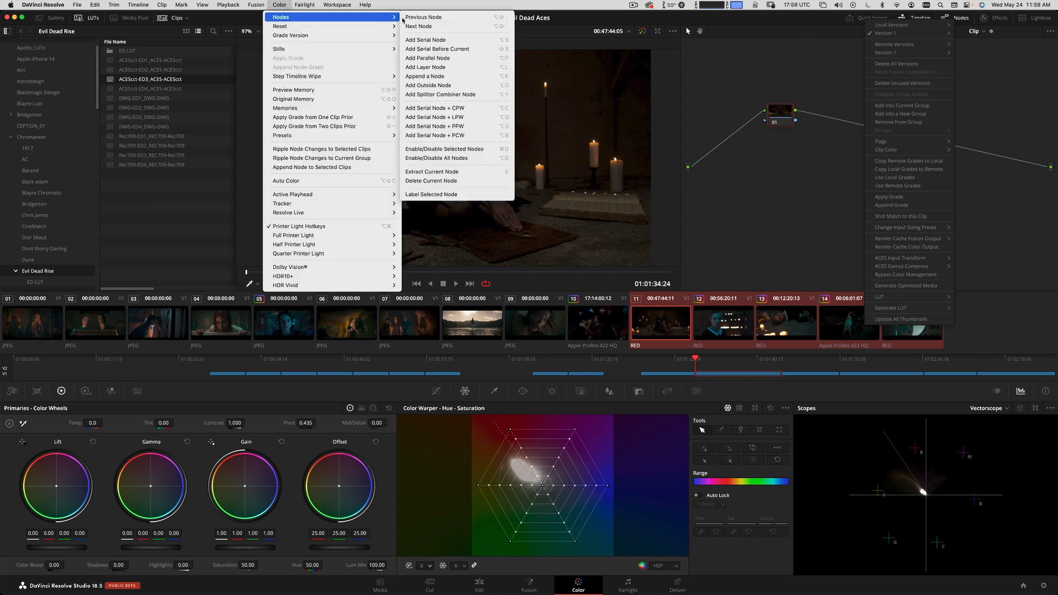
mouse_move(331, 26)
click(428, 43)
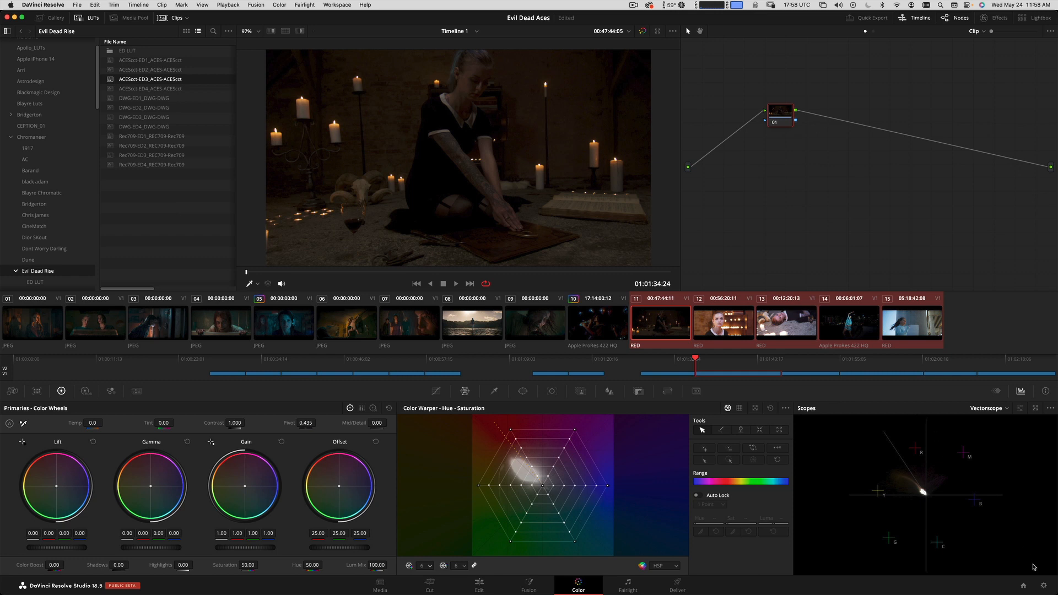
Review the Color Management options in the project settings, and close them without changing anything.
click(1042, 588)
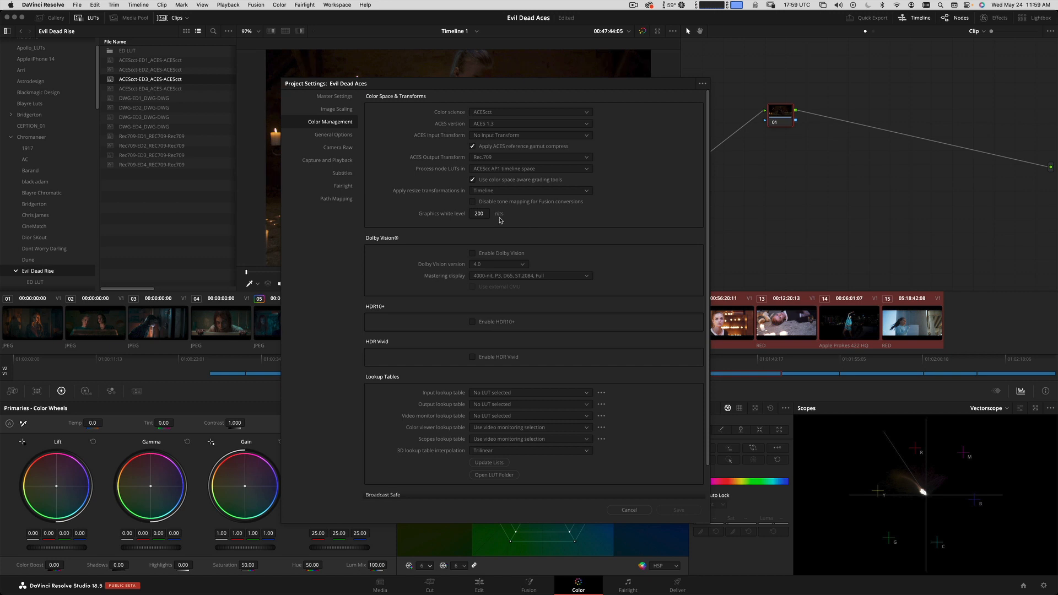
click(629, 510)
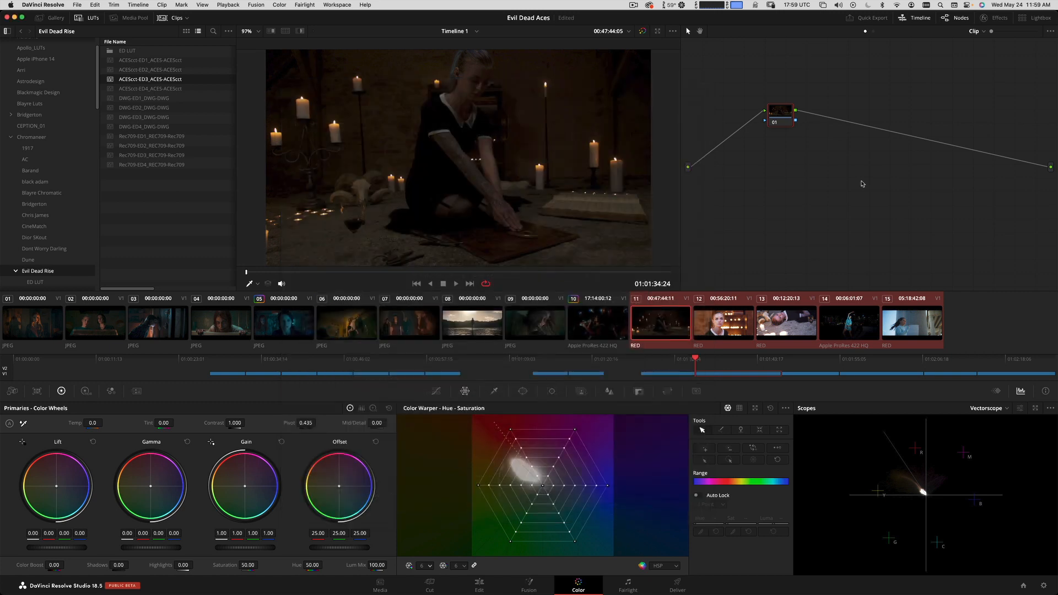
Reset the Camera Raw settings of clip 12 to their defaults.
click(737, 323)
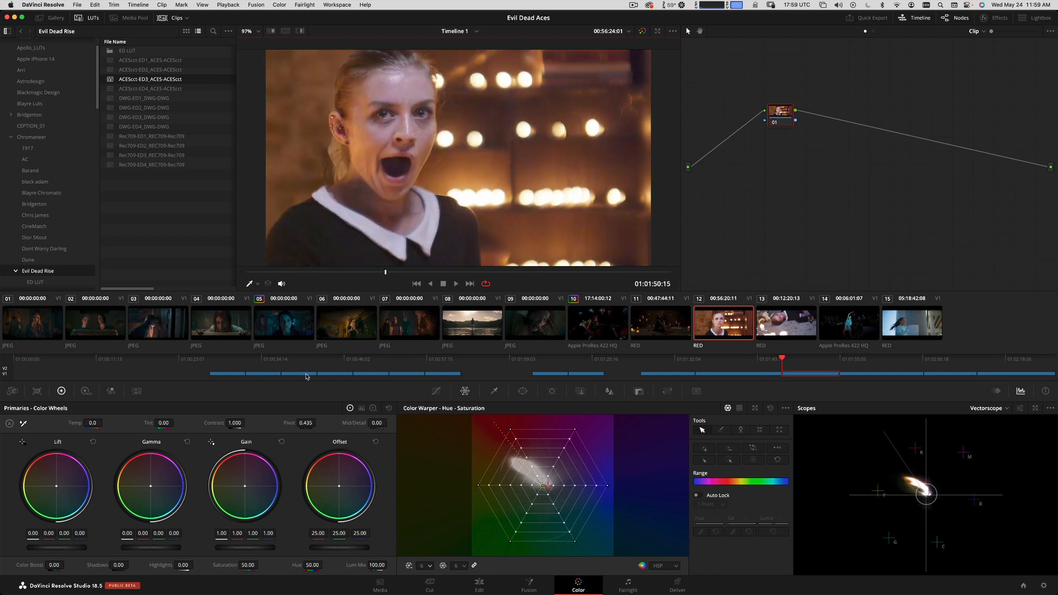
click(14, 393)
click(388, 408)
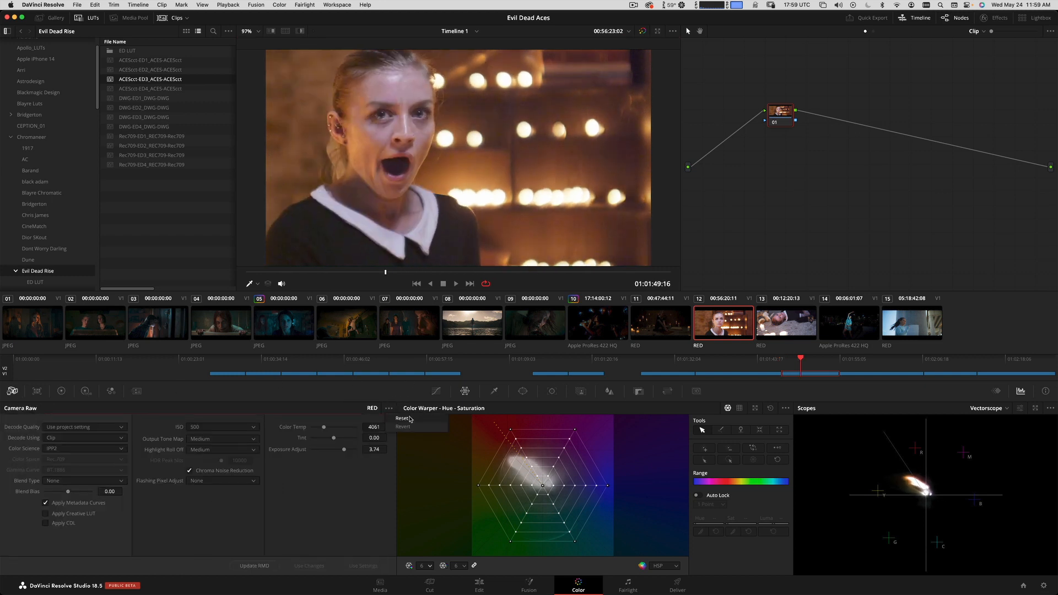
click(413, 427)
click(389, 408)
click(408, 427)
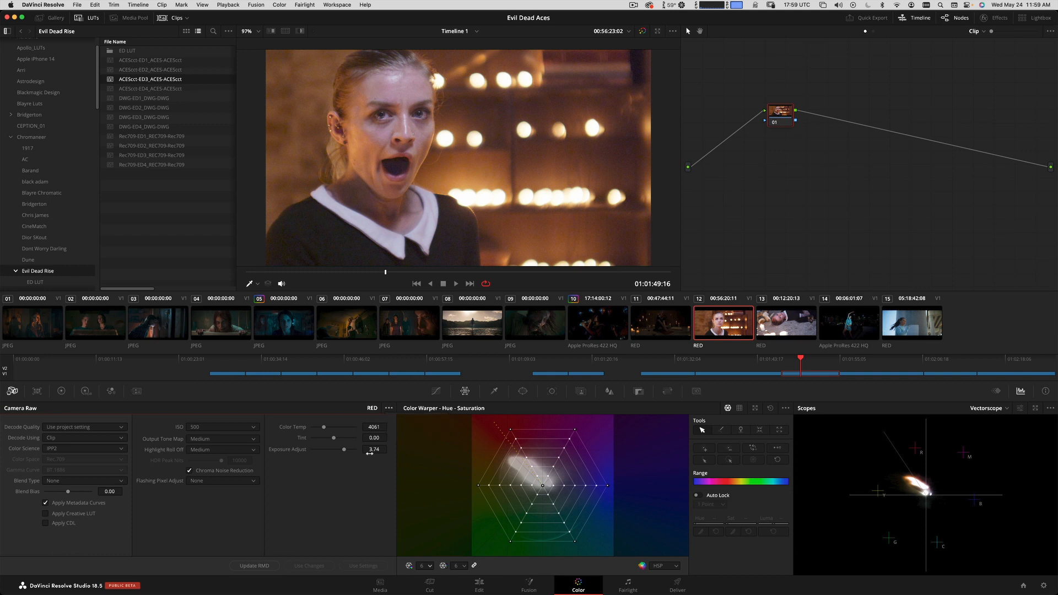
click(390, 408)
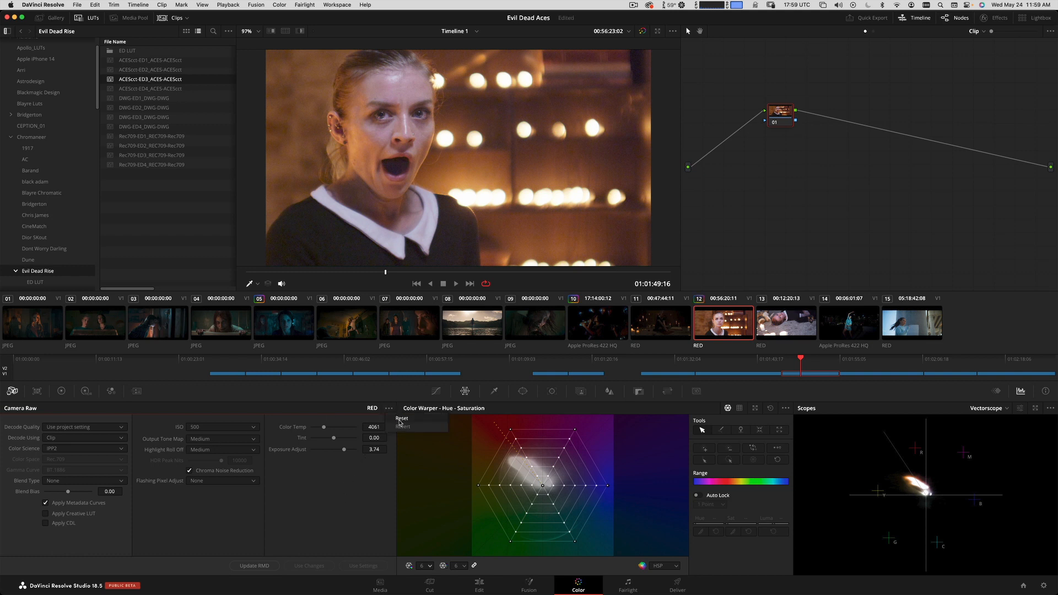
click(401, 419)
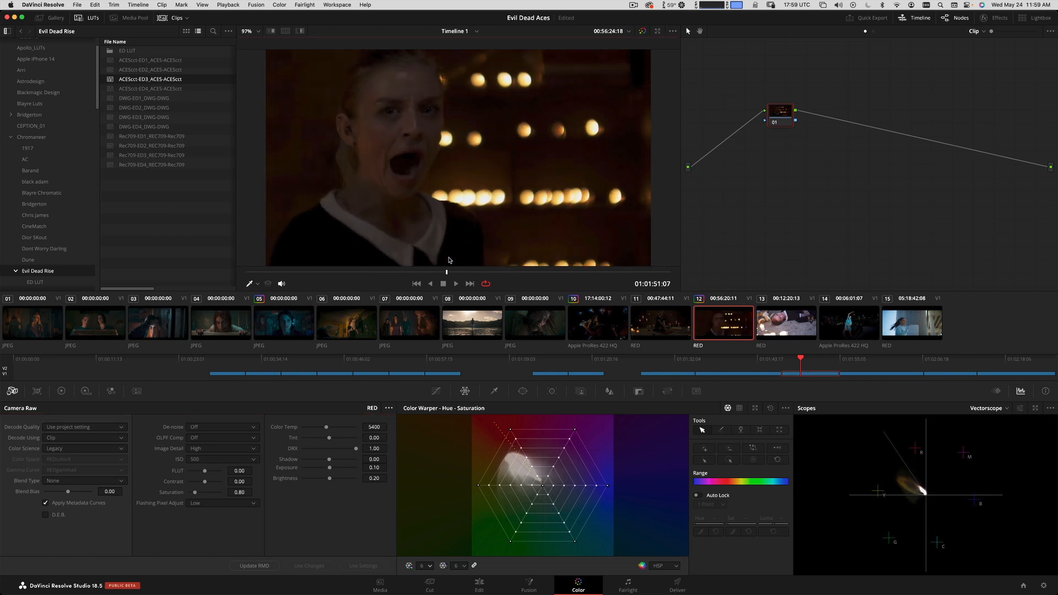
Apply the grade of clip 12 to clip 13, and the grade of clip 13 to clip 11.
click(793, 337)
right_click(727, 327)
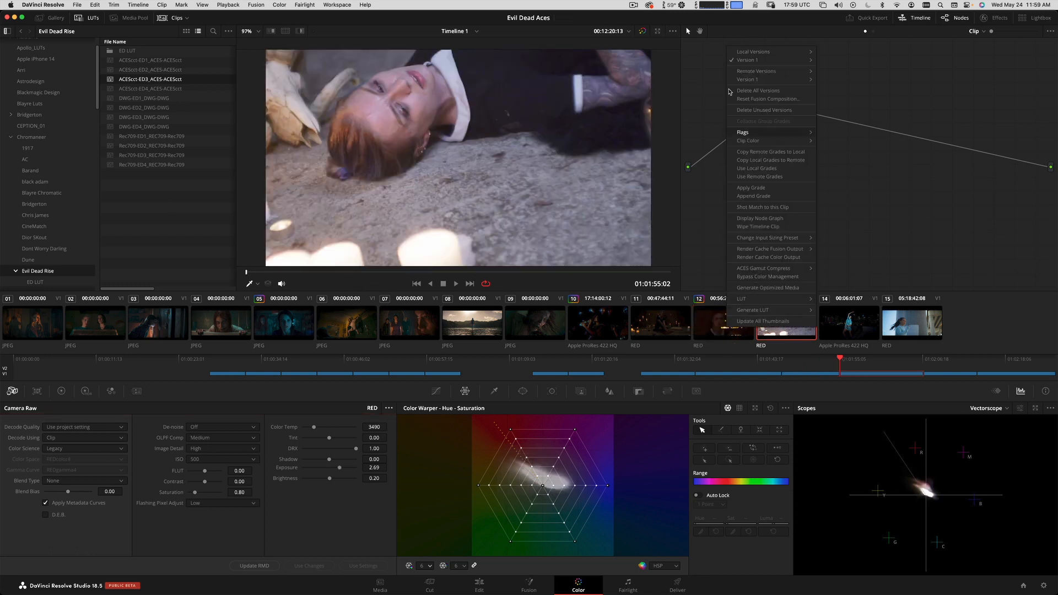
click(763, 189)
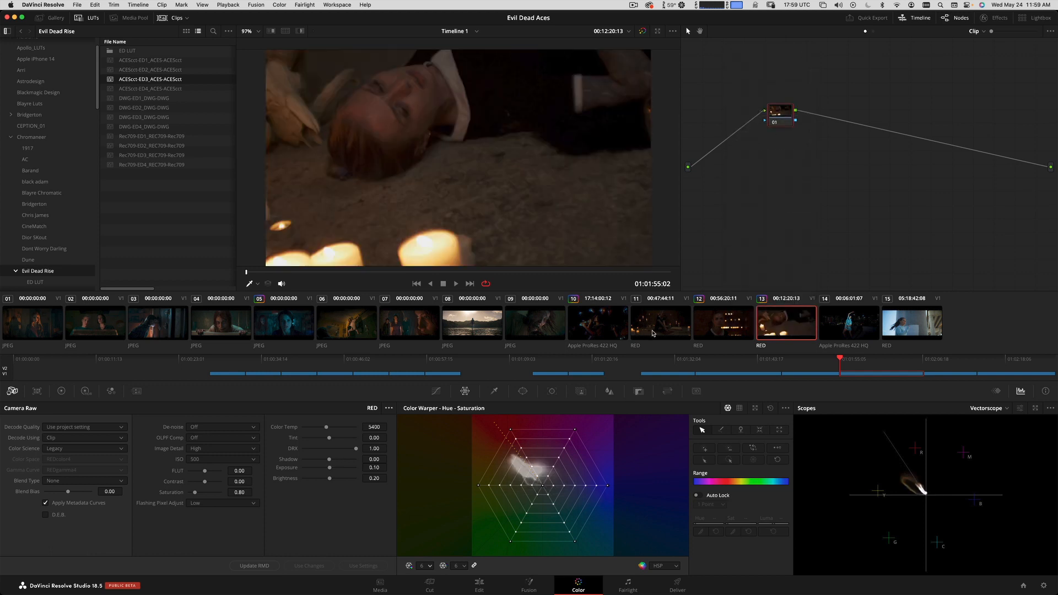
click(670, 324)
right_click(767, 322)
click(791, 181)
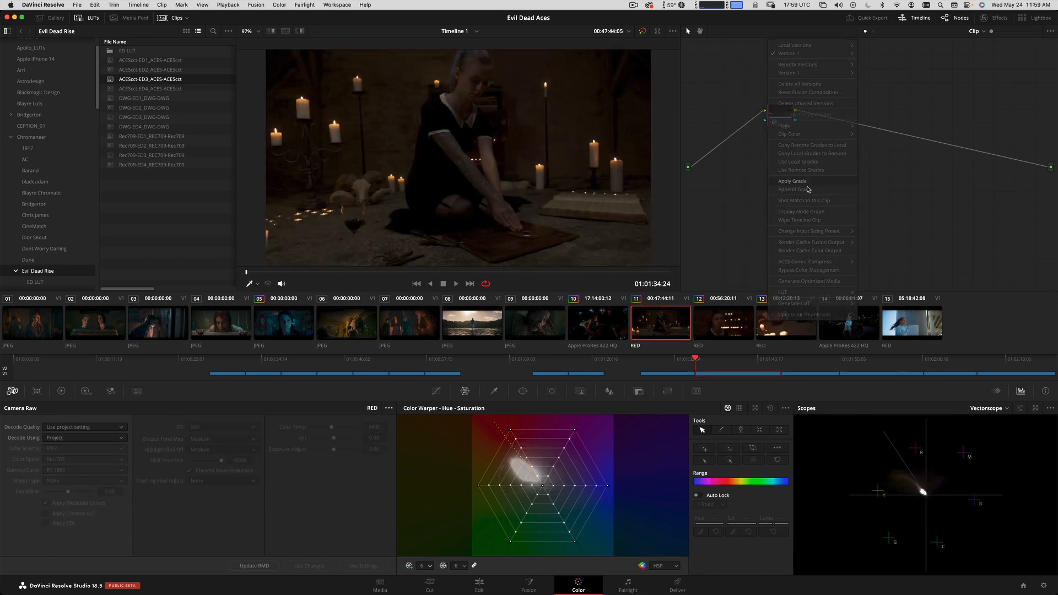
Check the images of clips 11, 12 and 13 against each other.
click(740, 330)
click(767, 326)
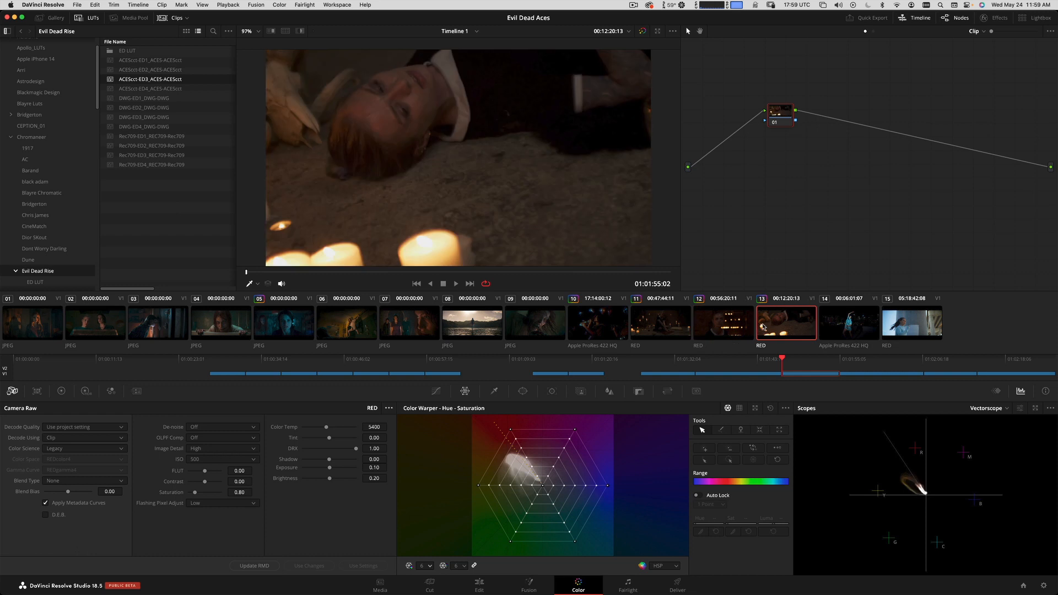
click(717, 327)
click(681, 334)
click(702, 331)
Scrub and play through clip 14 to review the ungraded night skyline shot.
click(849, 323)
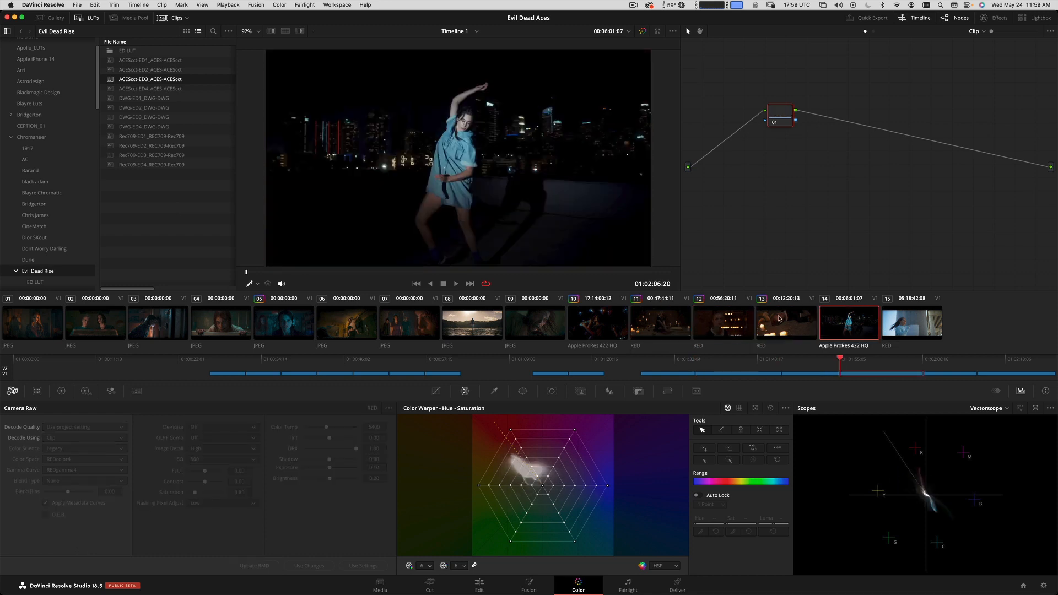
click(375, 272)
drag(416, 269, 307, 270)
key(space)
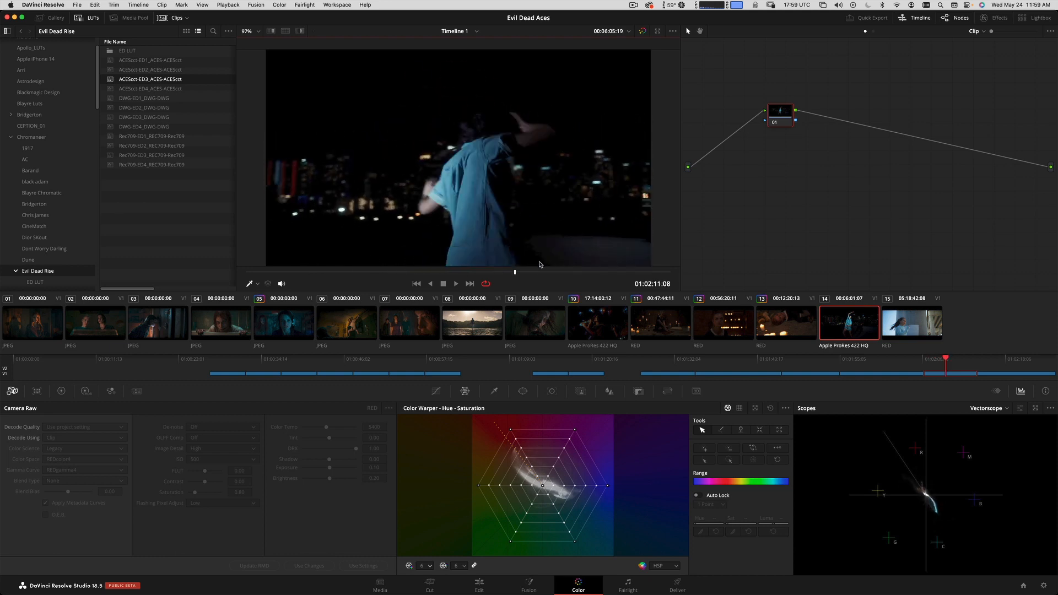
key(space)
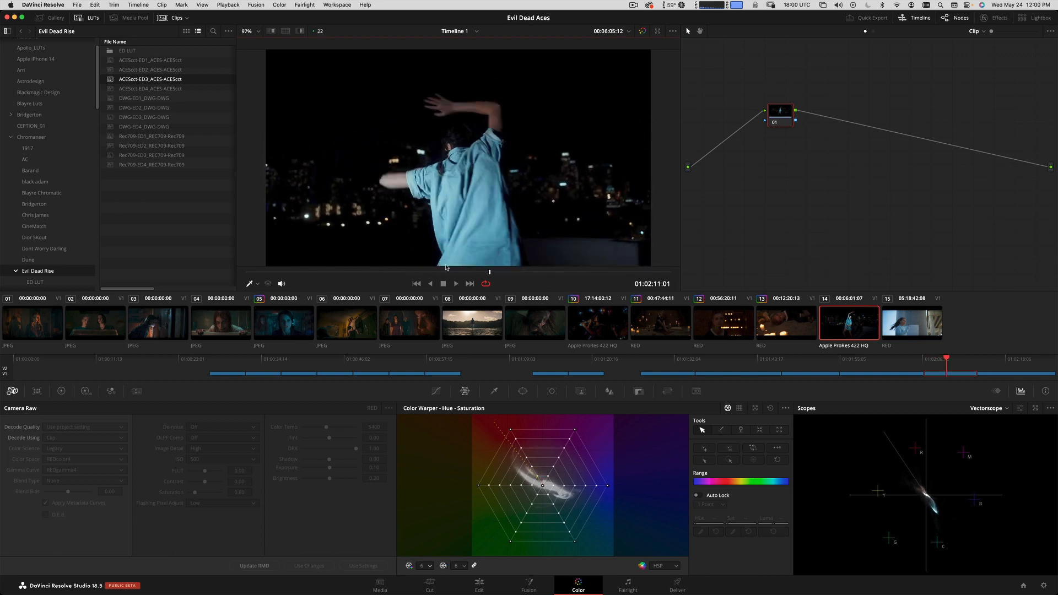
Scrub and play through clip 15 to review the ungraded daytime running shot.
click(908, 325)
drag(307, 273, 277, 223)
key(space)
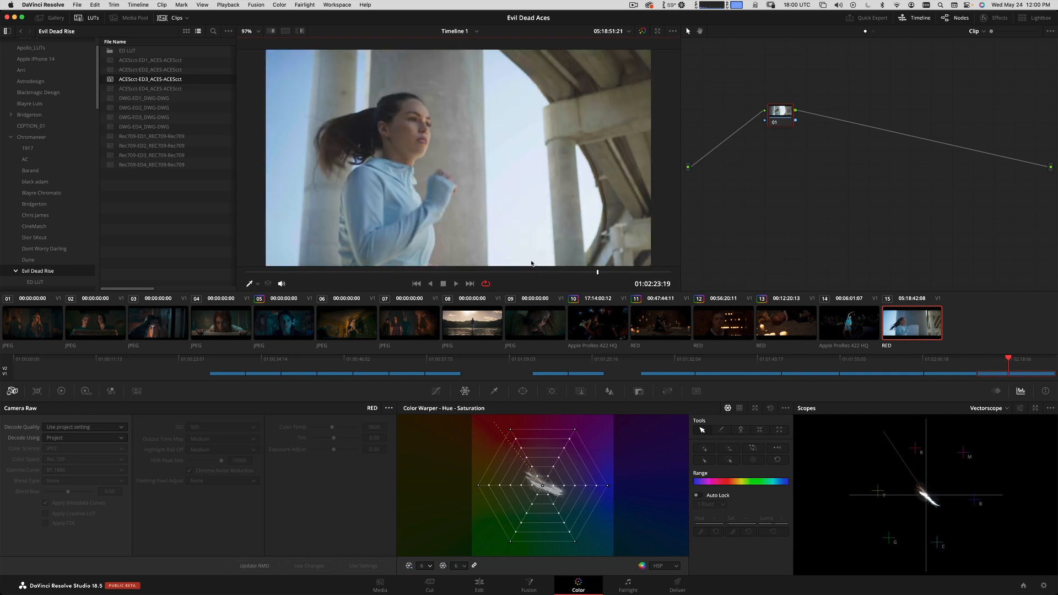
key(space)
key(space)
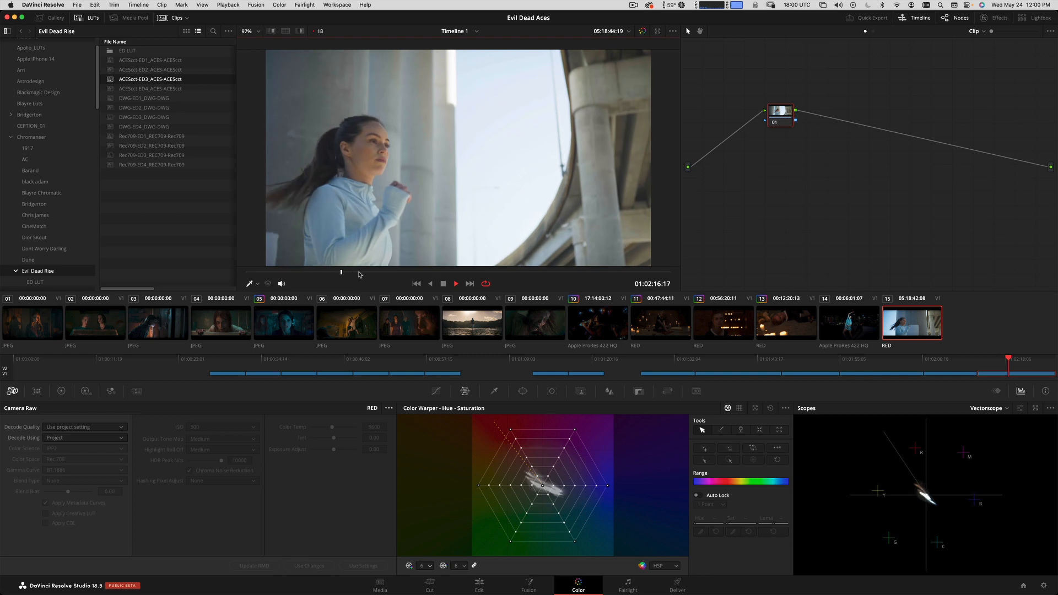
click(529, 271)
click(276, 272)
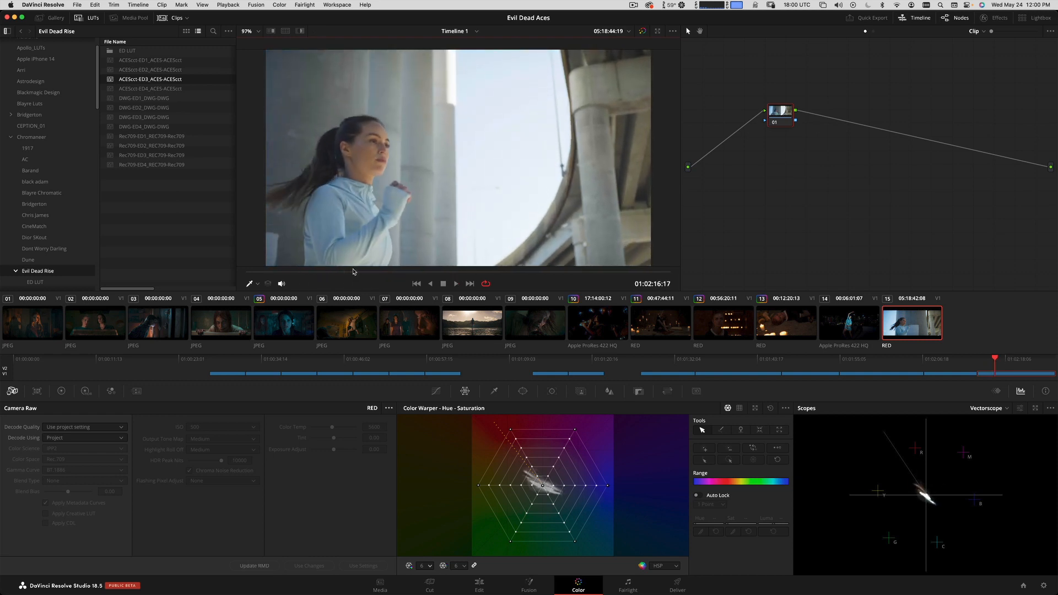
key(space)
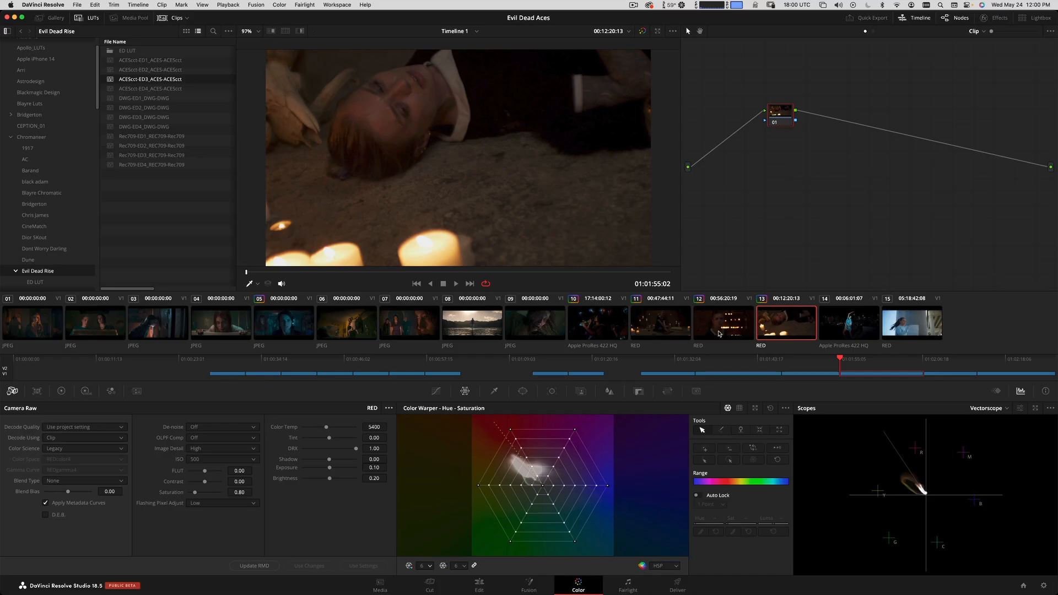
Compare an early frame of clip 12 with the reference still in clip 07.
click(719, 333)
click(759, 329)
click(726, 329)
drag(318, 275, 288, 271)
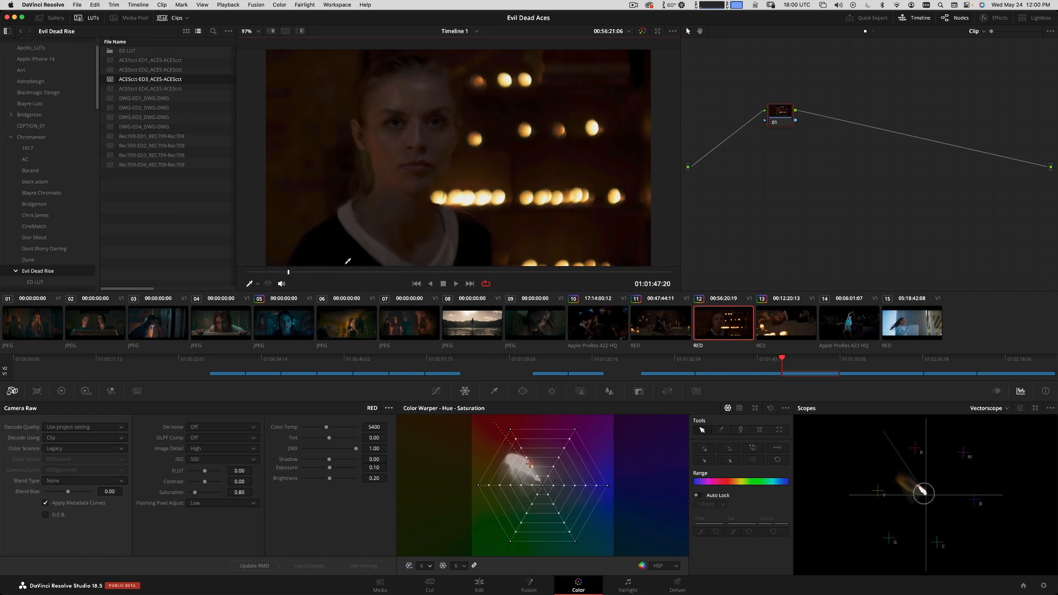
click(408, 331)
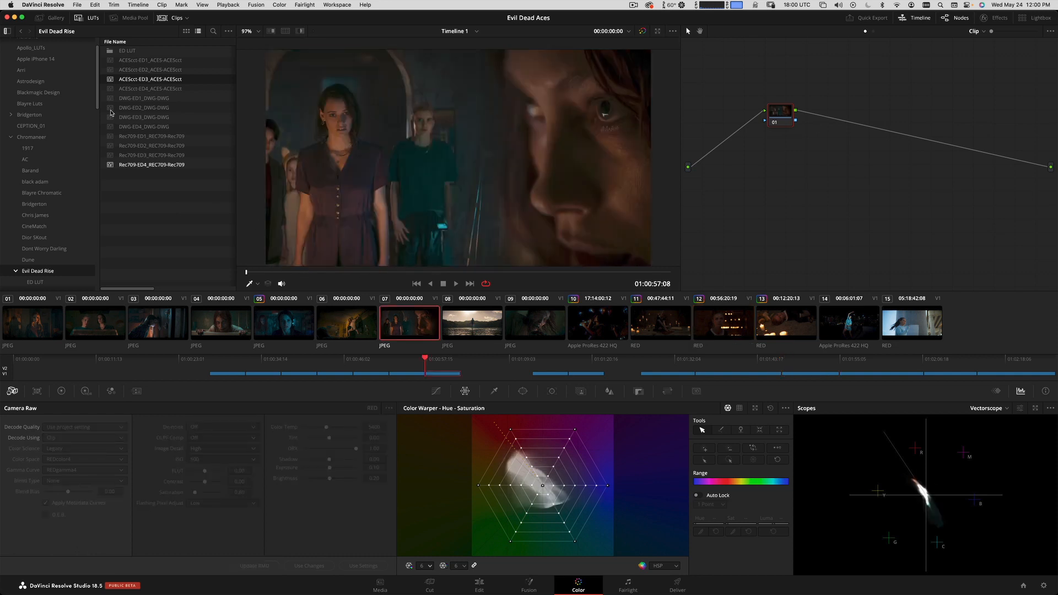
Compare clip 12 with the gallery reference still 1.10.1 by switching the reference wipe on and off.
click(54, 20)
click(105, 64)
key(super+w)
key(super+w)
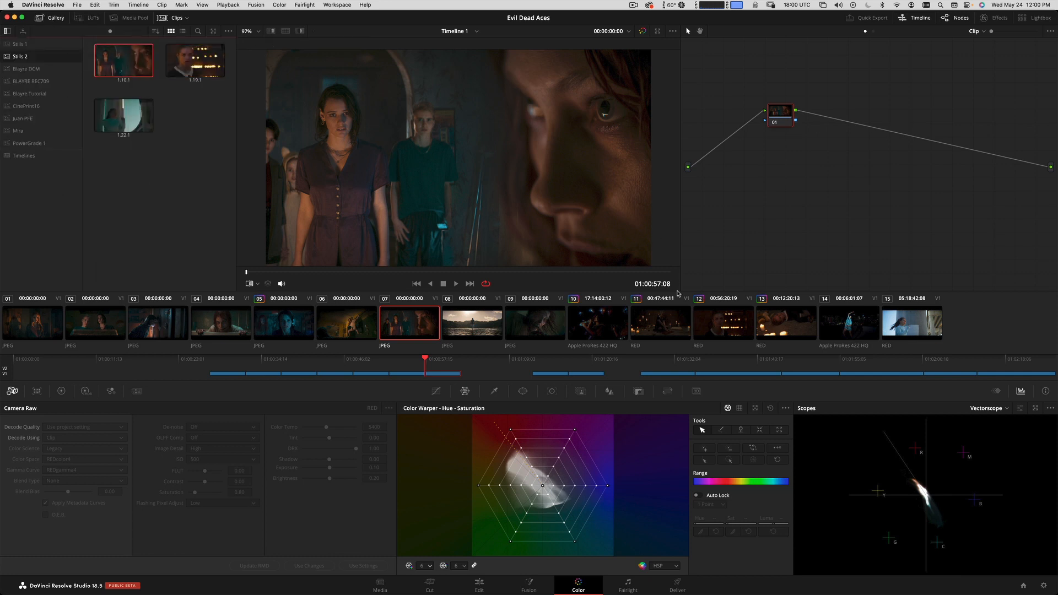
click(718, 321)
key(super+w)
key(super+w)
key(super+w)
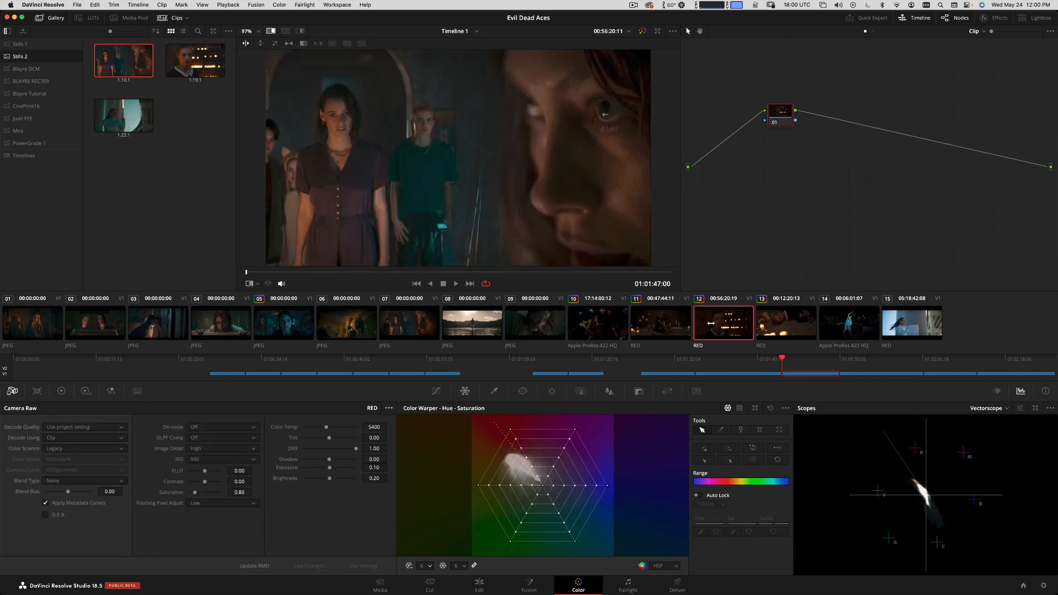
key(super+w)
key(super+w)
key(super+w)
key(super+w)
key(super+w)
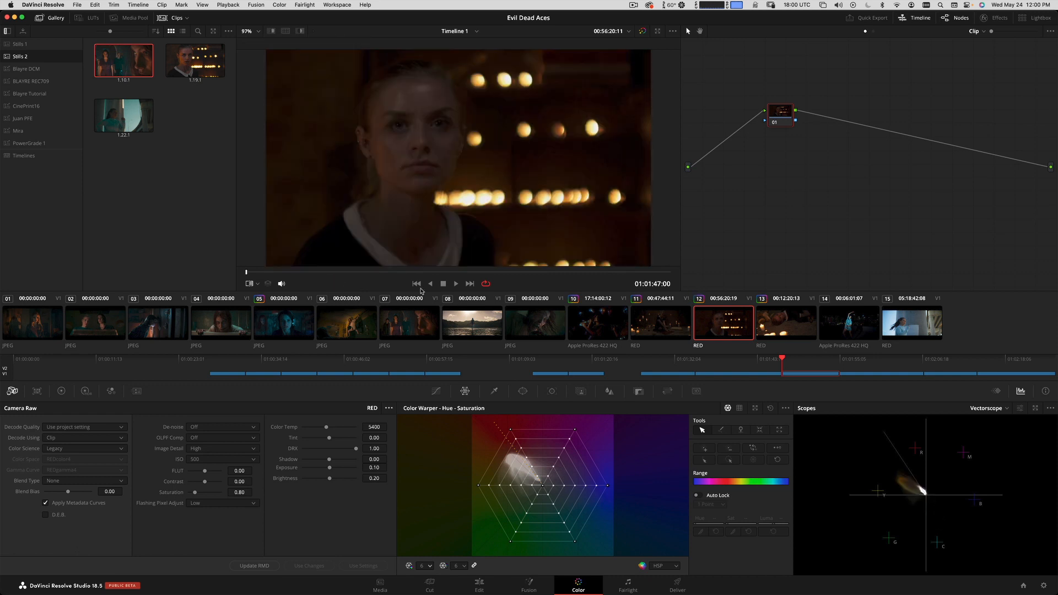
Park clip 12 at 01:01:47:18, reposition its first node in the graph and add two serial nodes after it.
drag(319, 274, 284, 269)
drag(778, 116, 756, 133)
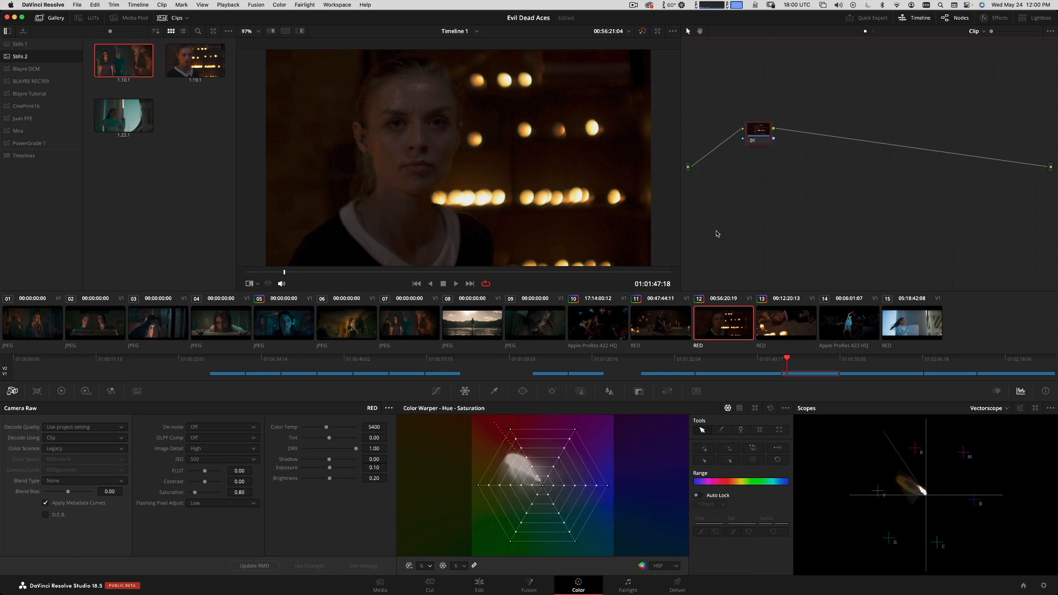
key(alt+s)
key(alt+s)
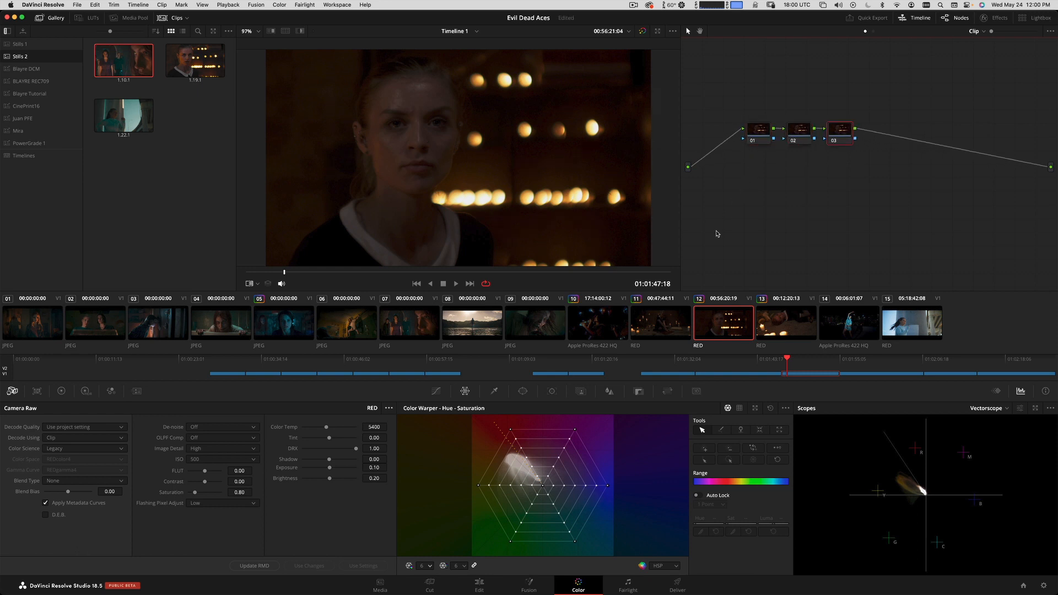
Apply the EVIL_DEAD_LUT_24 file from the ED LUT folder to node 03 of clip 12.
click(87, 18)
double_click(127, 52)
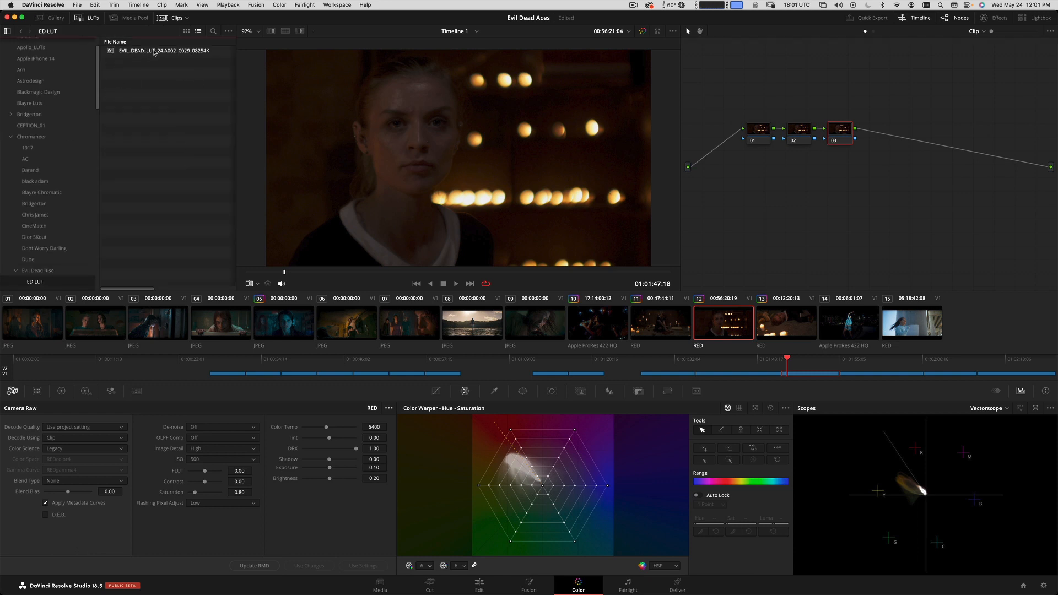
double_click(154, 52)
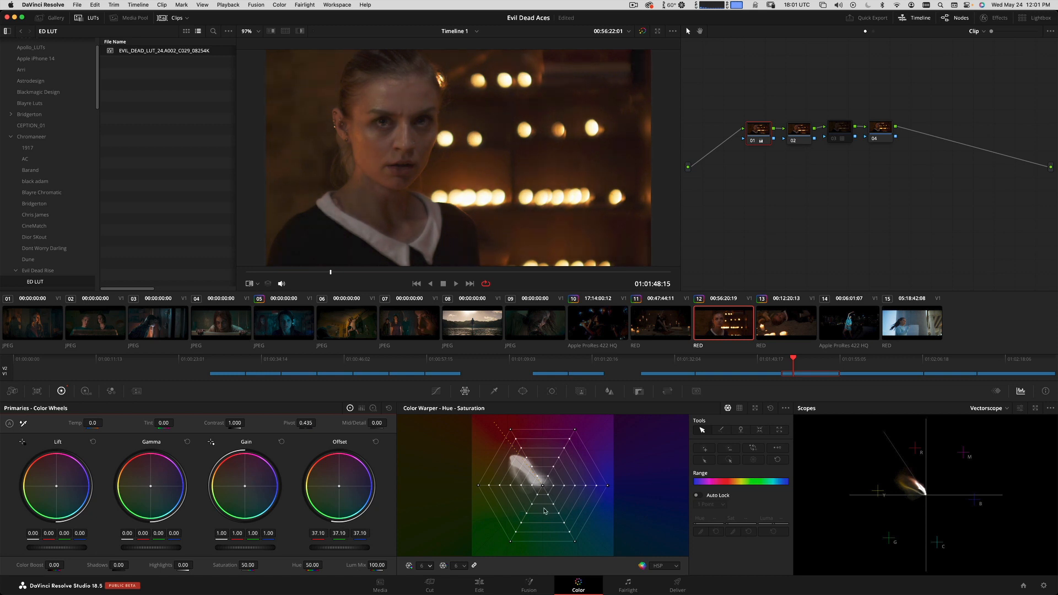
Park clip 12 at 01:01:48:08 and switch the video scope to Waveform.
drag(352, 273, 354, 265)
click(1004, 410)
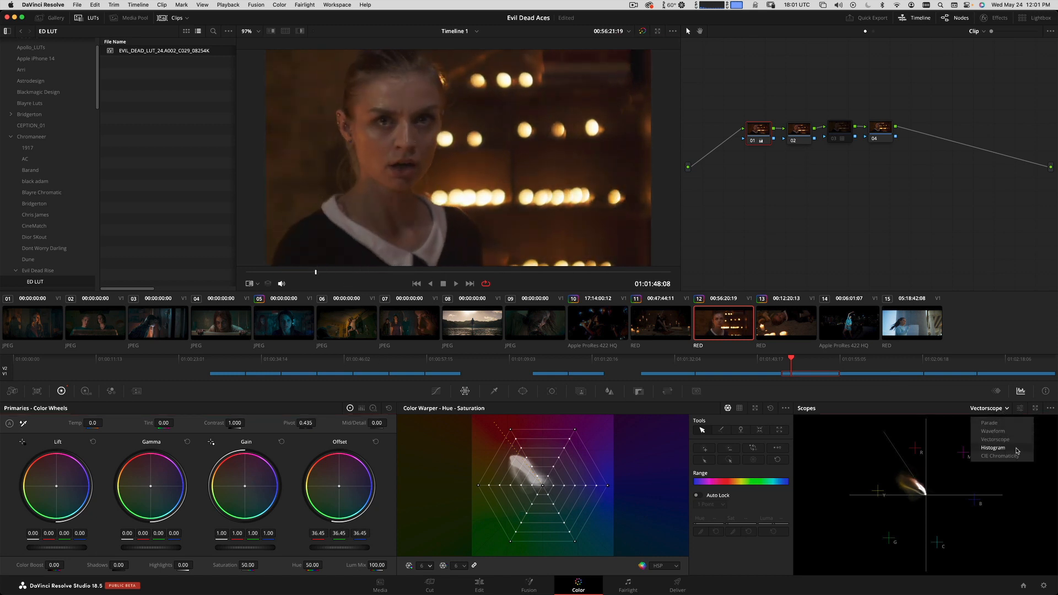
click(1011, 431)
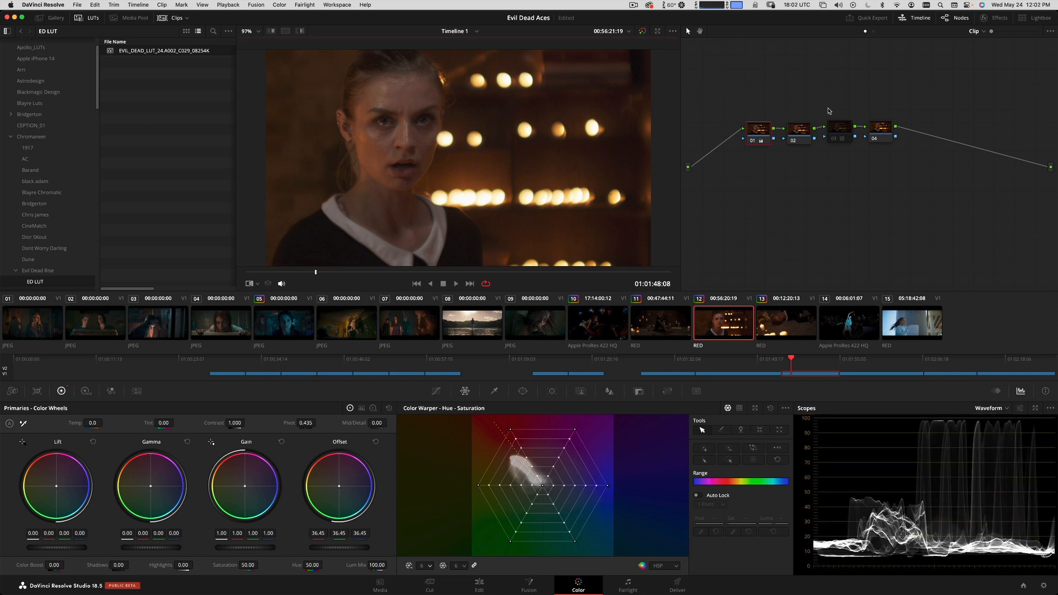
Change the viewer overlay to Qualifier and raise the overall Gain of node 01 to 1.09.
click(257, 285)
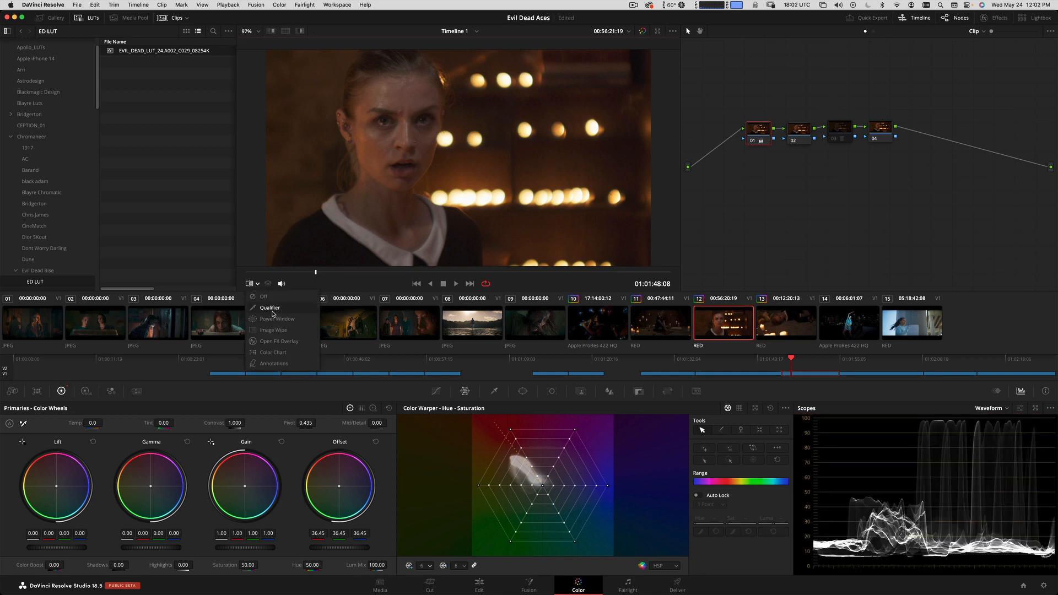
click(270, 308)
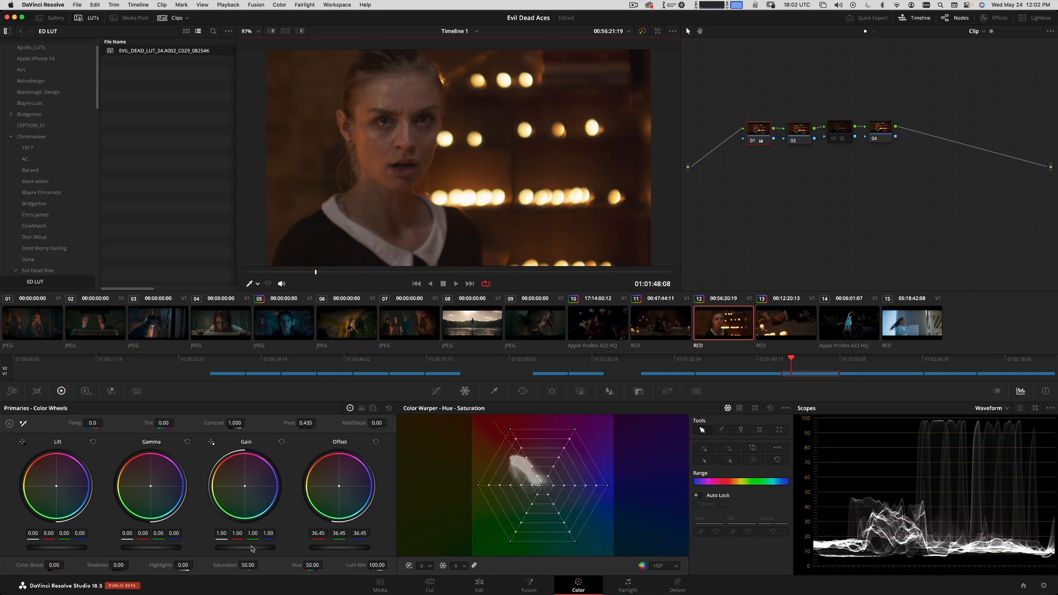
drag(250, 547, 293, 533)
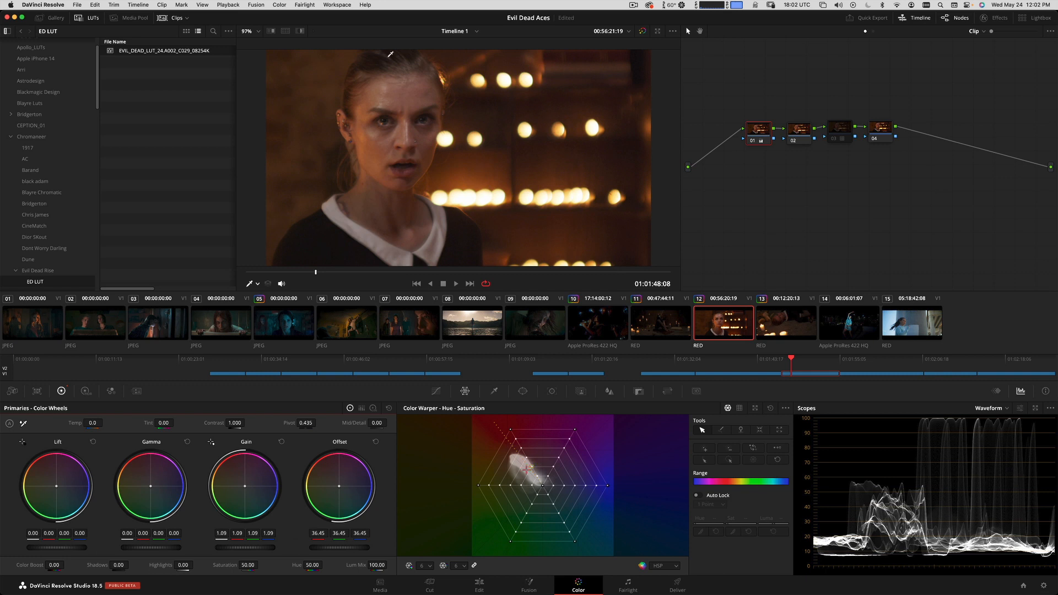
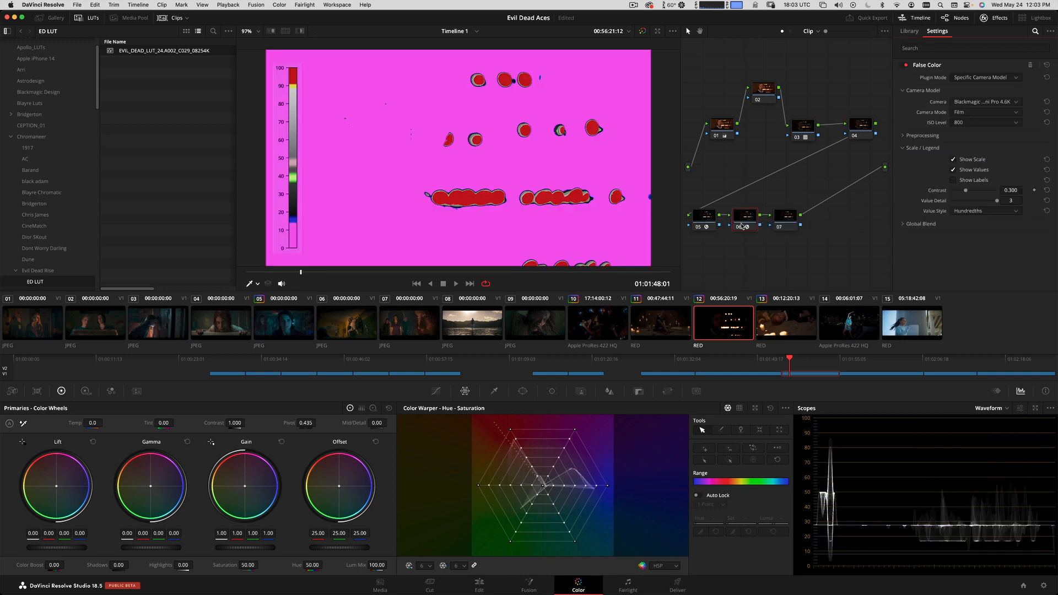
Set the False Color on node 06 to Creative mode with the Exposure Guide style.
click(987, 79)
click(986, 88)
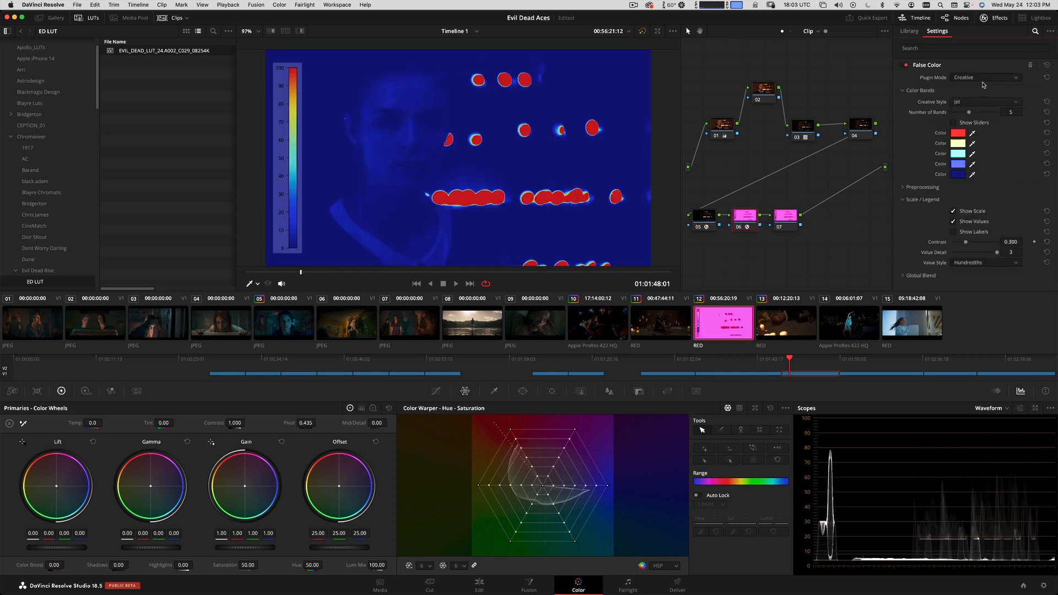
click(983, 102)
click(982, 122)
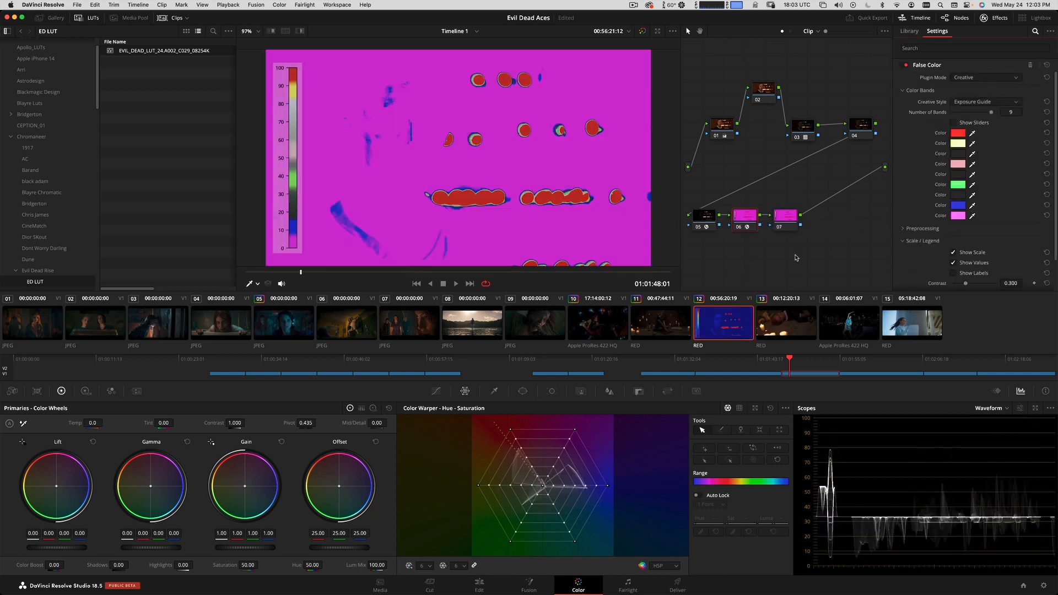
Apply a Color Space Transform to node 07 with input color space Rec.709 and input gamma Gamma 2.4.
click(777, 214)
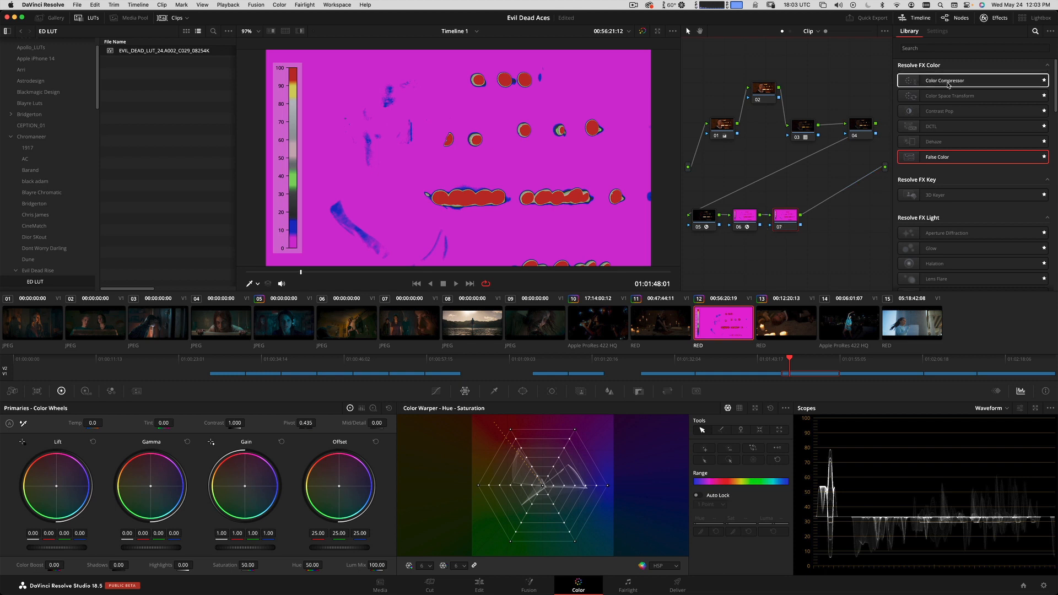
drag(949, 96, 801, 212)
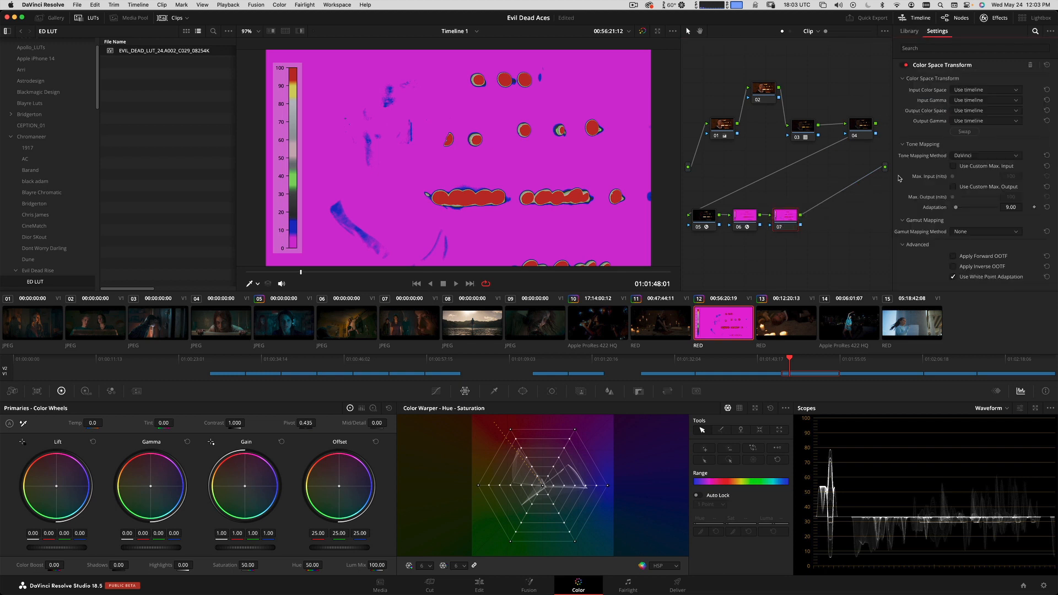
click(980, 90)
scroll(985, 126, up, 3)
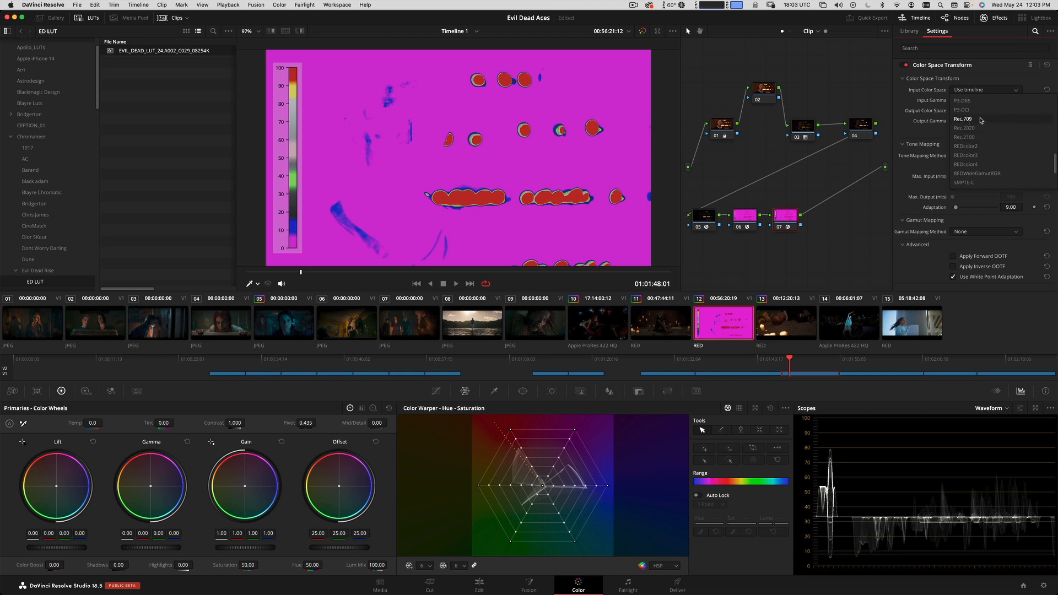
click(980, 119)
click(994, 101)
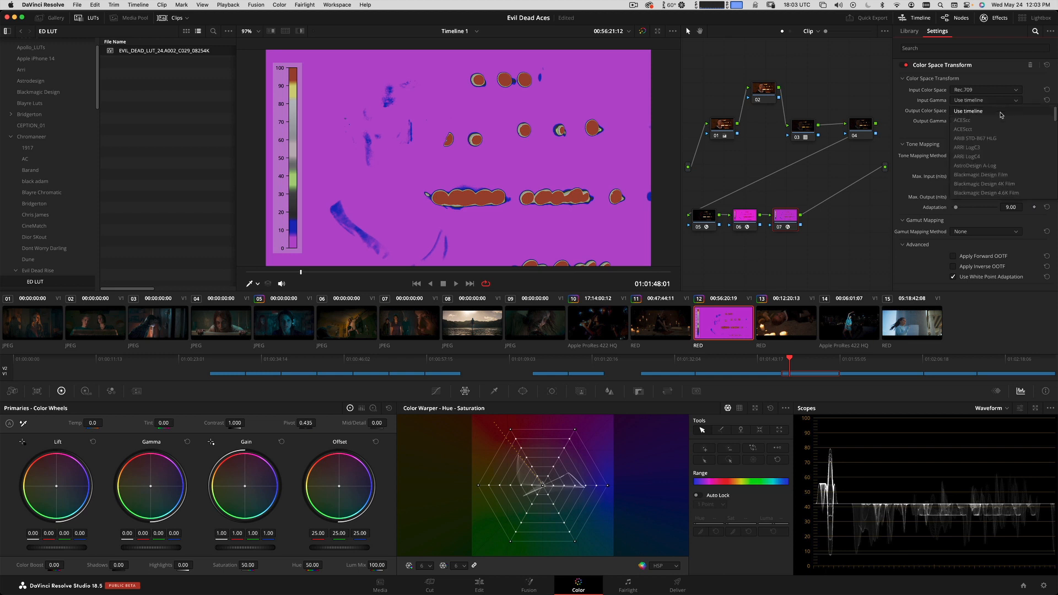
scroll(975, 132, down, 5)
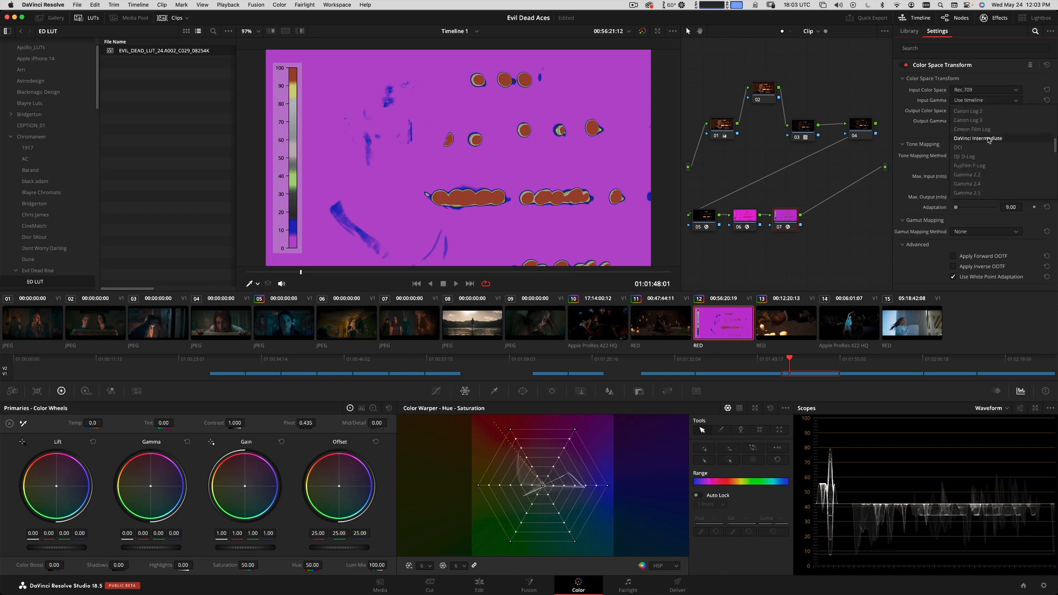
click(973, 137)
Set node 07's output color space to ACES (AP1) and its output gamma to ACEScct.
click(986, 110)
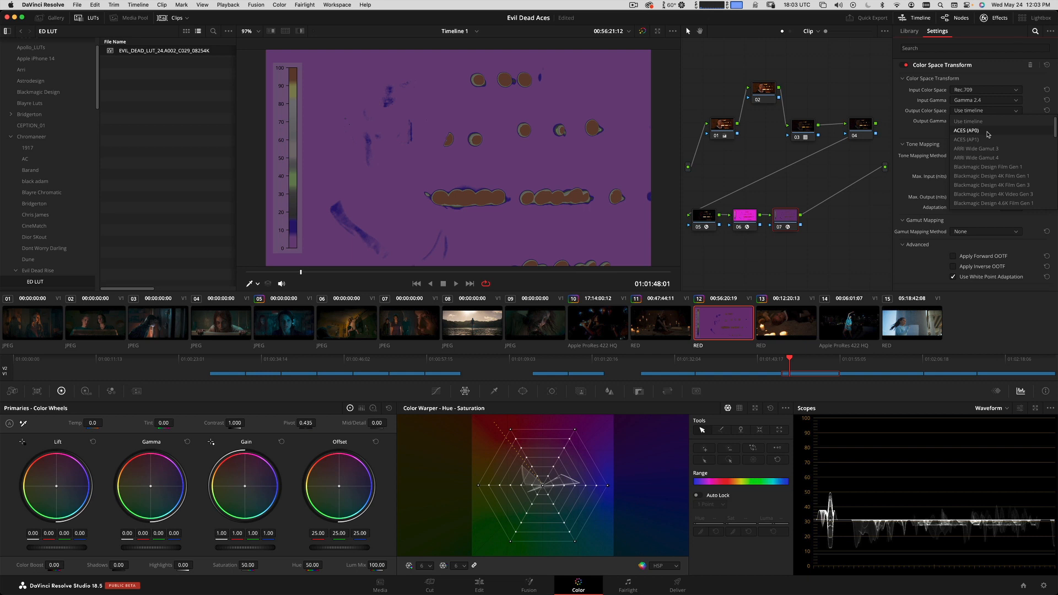
click(978, 140)
click(983, 122)
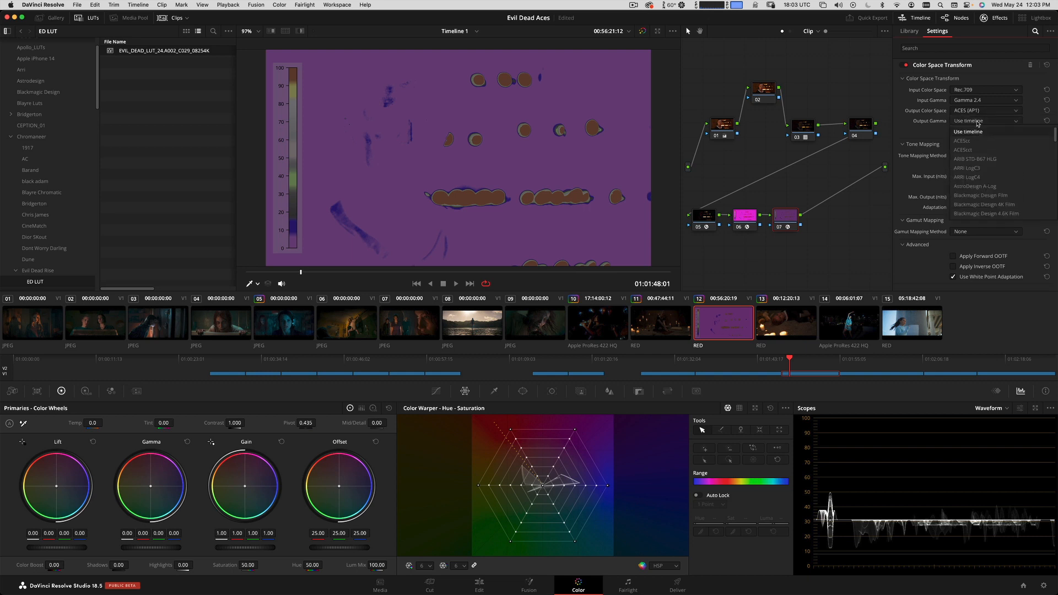
click(973, 151)
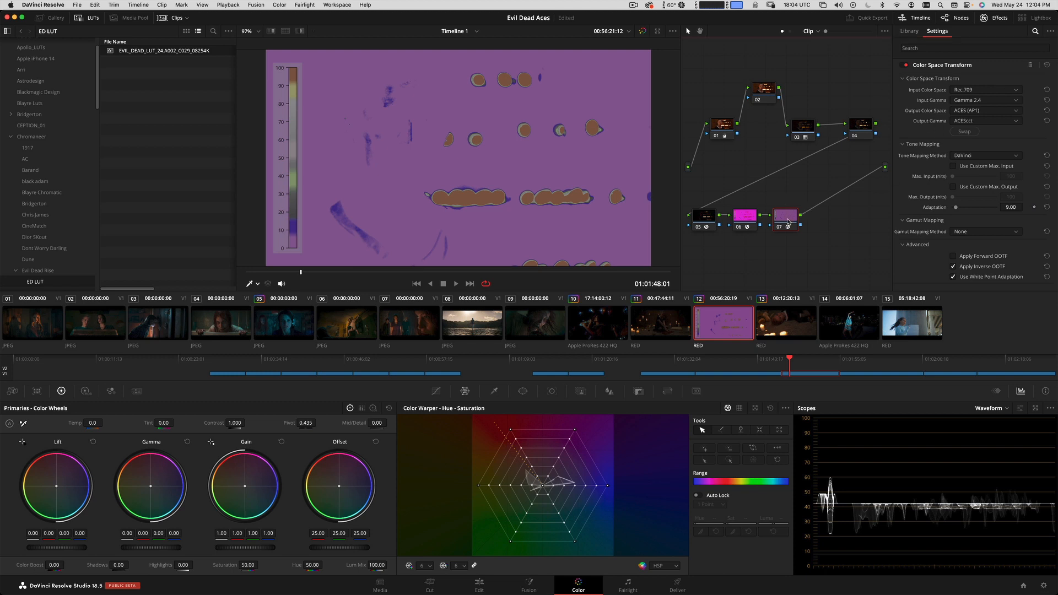
Compare clip 12 with node 06's False Color disabled and enabled.
click(746, 222)
key(super+d)
key(super+d)
key(super+d)
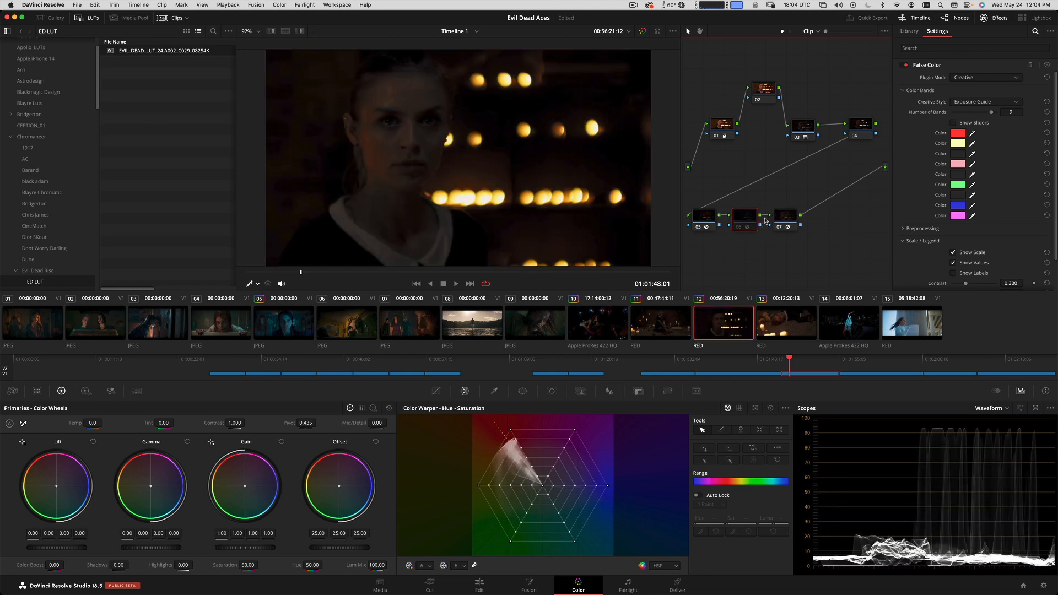
key(super+d)
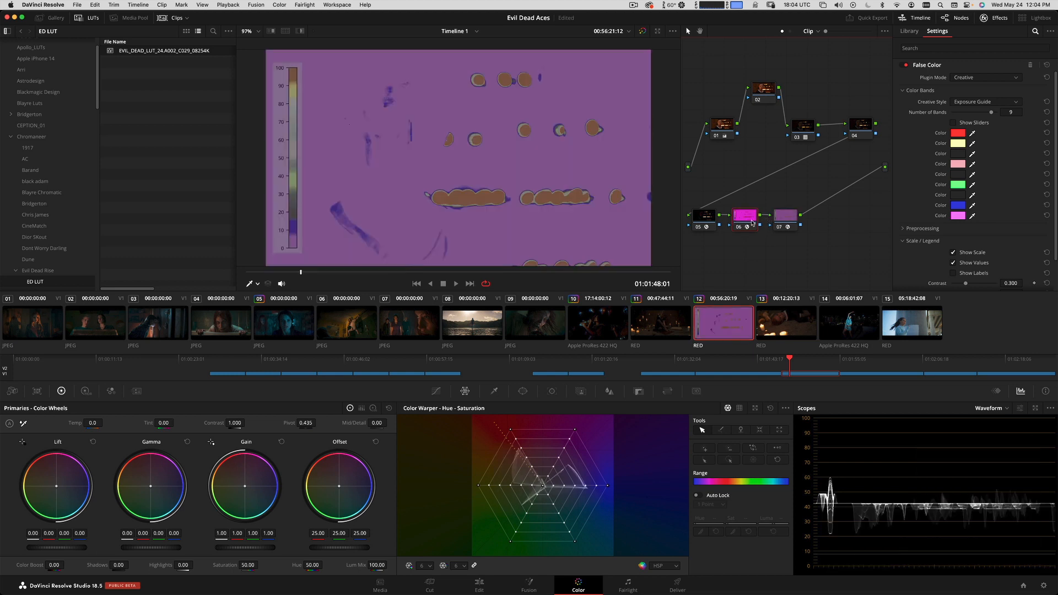
Adjust the exposure of node 01 by bringing its overall Offset to 50.45.
click(723, 124)
key(KP_Add)
key(KP_Add)
key(KP_Add)
key(KP_Add)
key(KP_Add)
key(KP_Add)
key(KP_Add)
key(KP_Add)
key(KP_Add)
key(KP_Add)
key(KP_Add)
key(KP_Add)
key(KP_Add)
key(KP_Add)
key(KP_Add)
key(KP_Add)
key(KP_Add)
key(KP_Add)
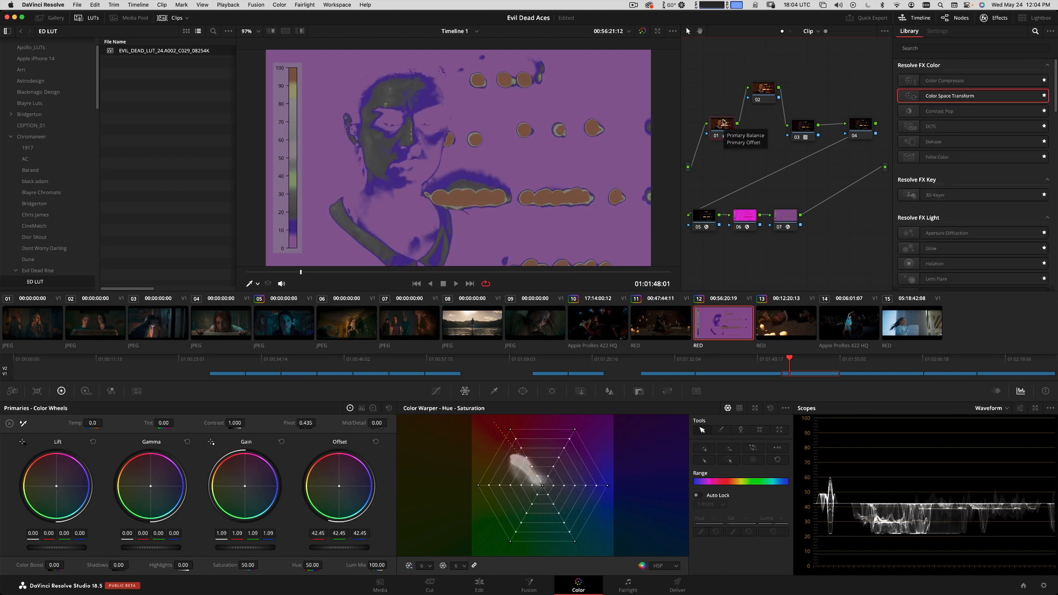
key(KP_Subtract)
key(KP_Subtract)
key(KP_Subtract)
key(KP_Subtract)
key(KP_Subtract)
key(KP_Subtract)
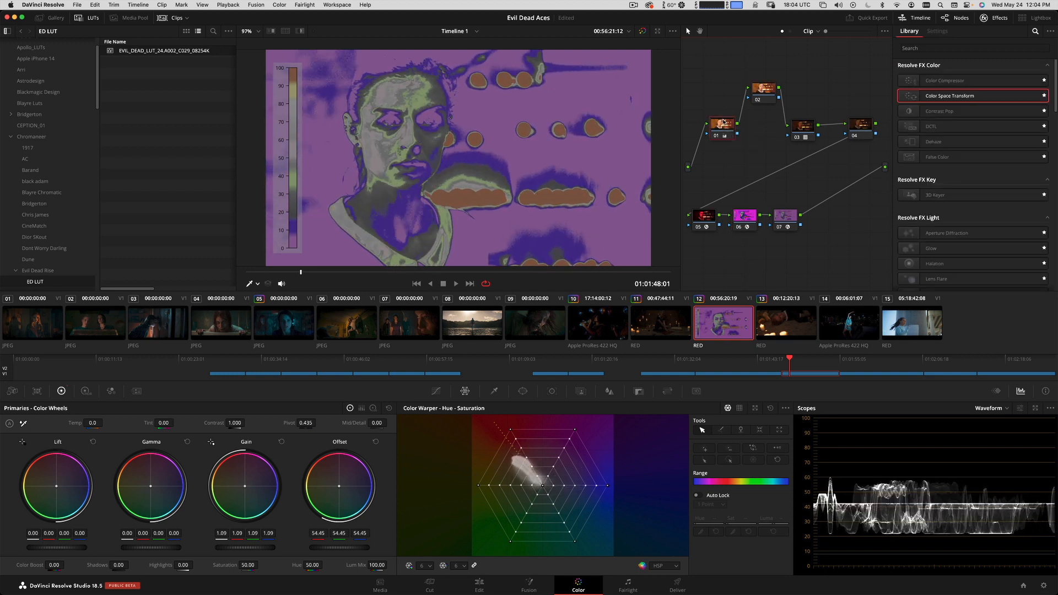
key(KP_Add)
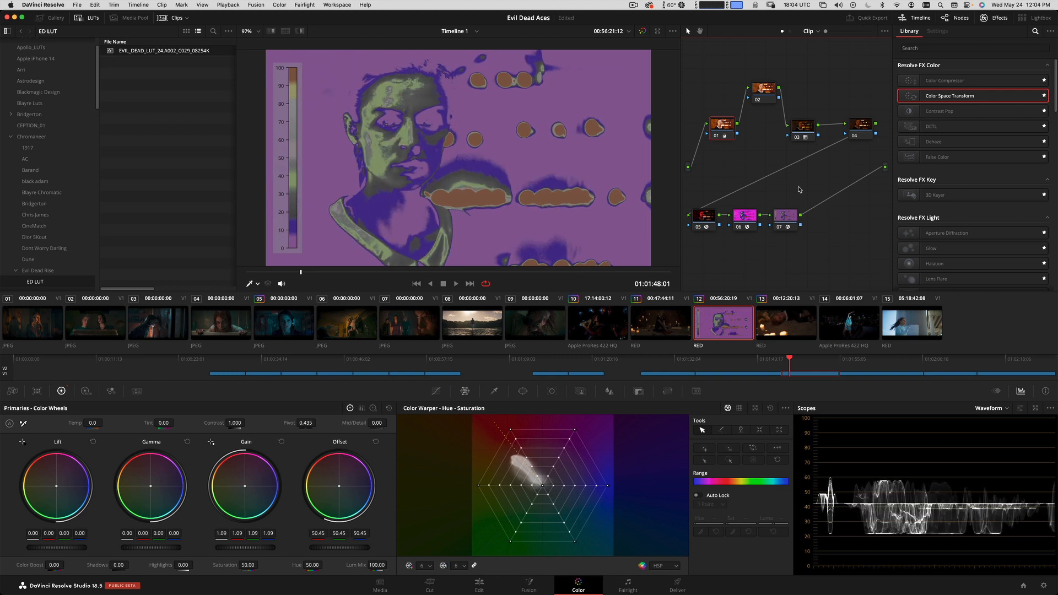
Preview the Jet and Thermal creative styles on node 06's False Color and return it to Exposure Guide.
click(745, 217)
scroll(922, 259, down, 2)
scroll(914, 165, up, 2)
click(967, 103)
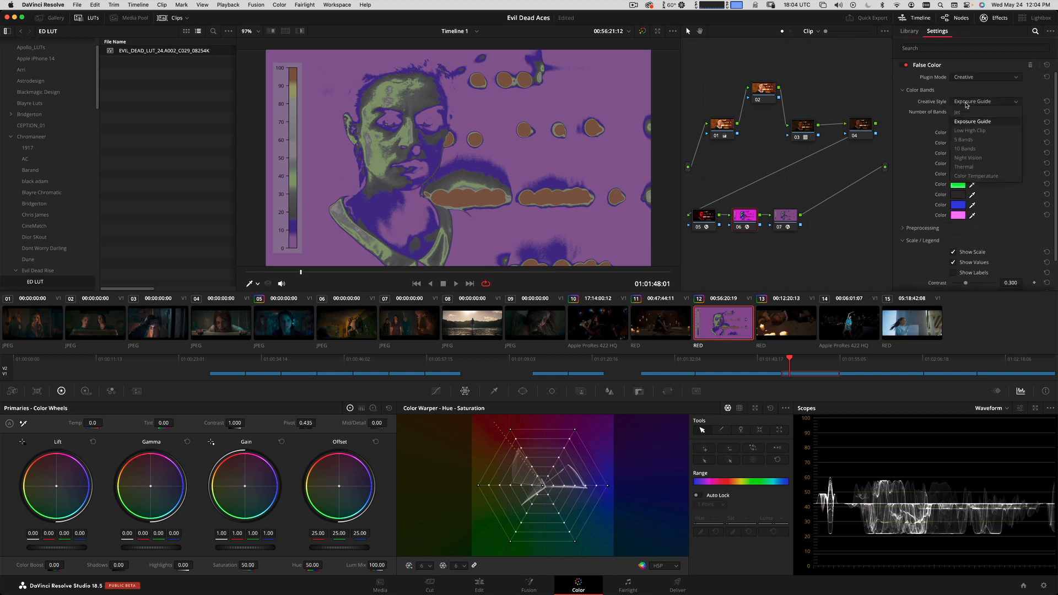
click(948, 90)
click(966, 103)
click(967, 158)
click(975, 79)
click(965, 88)
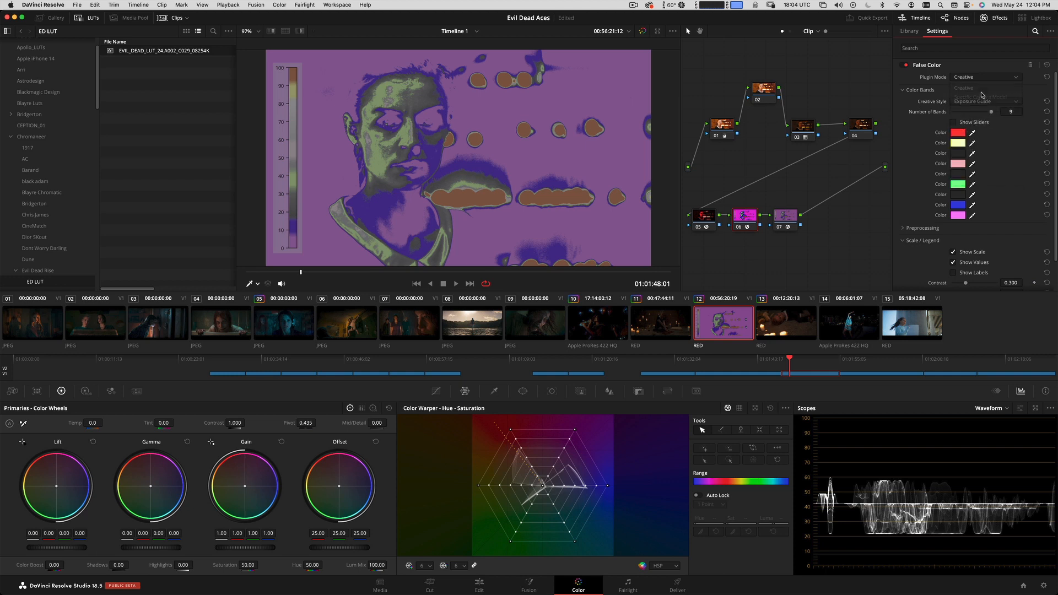
click(971, 103)
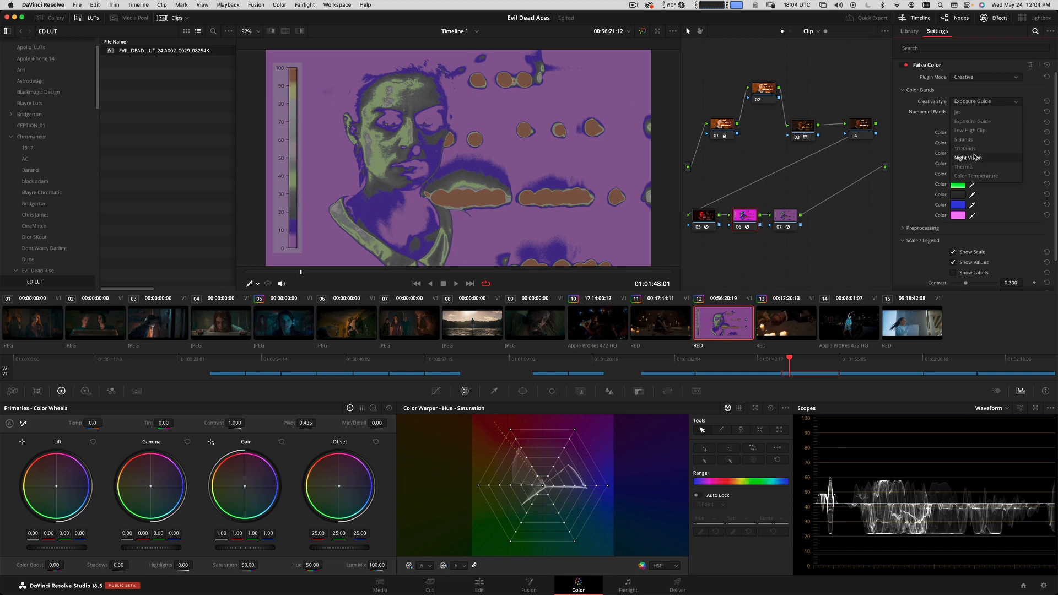
click(965, 113)
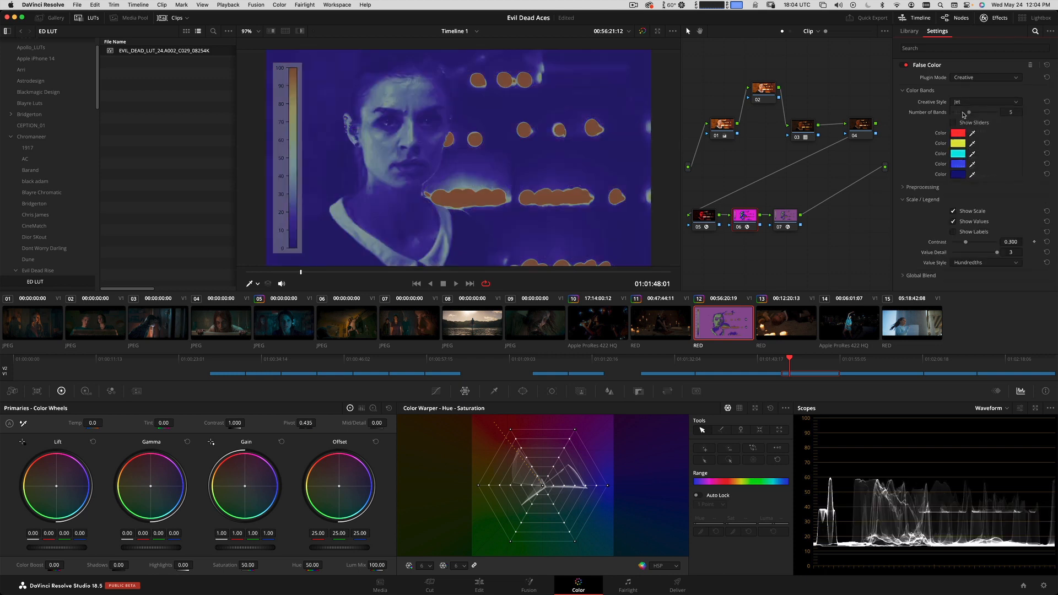
click(975, 102)
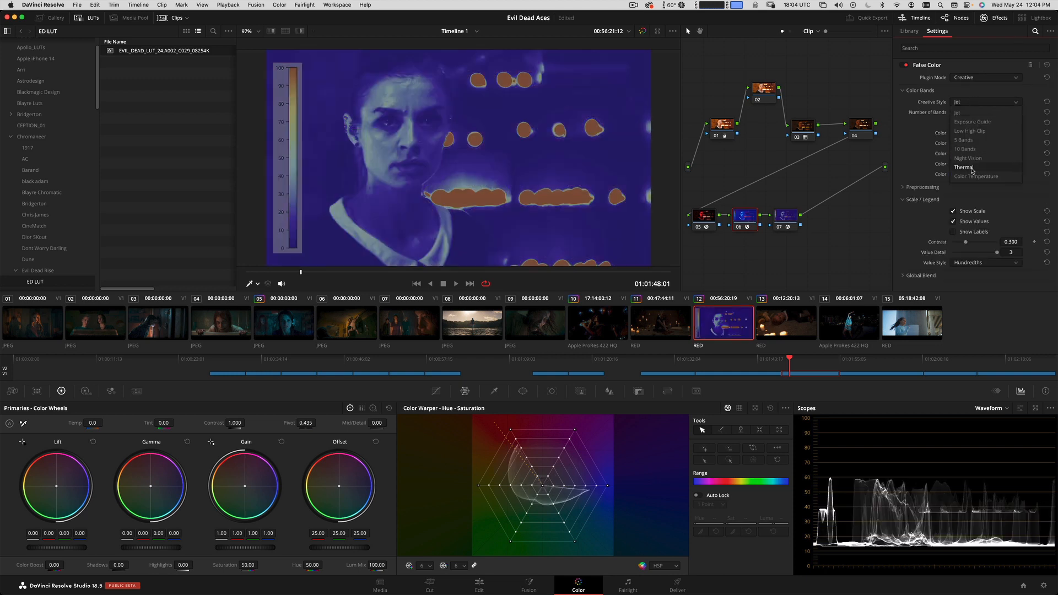
click(973, 168)
click(972, 102)
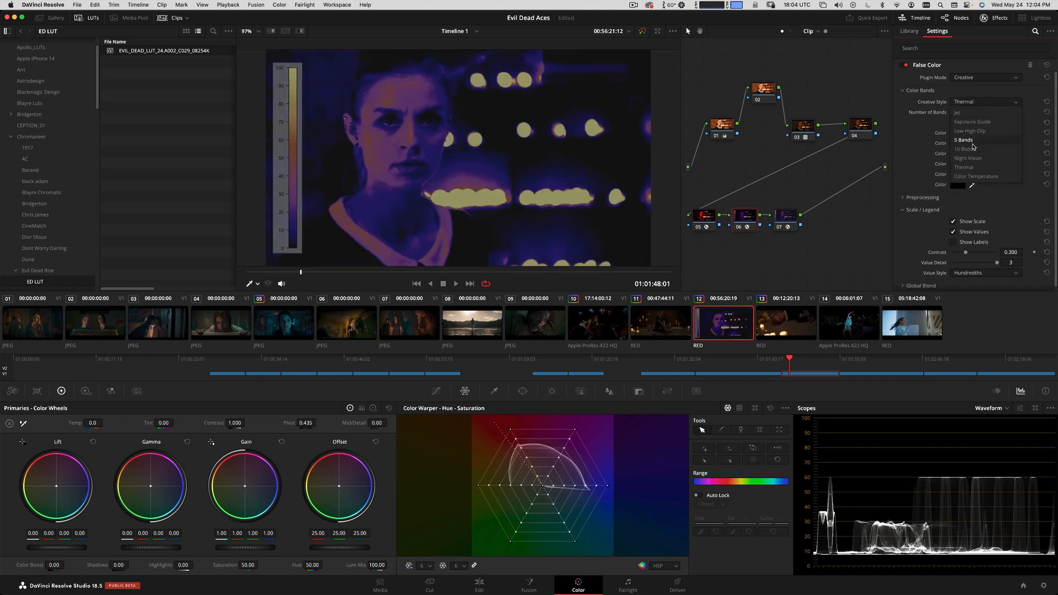
click(972, 122)
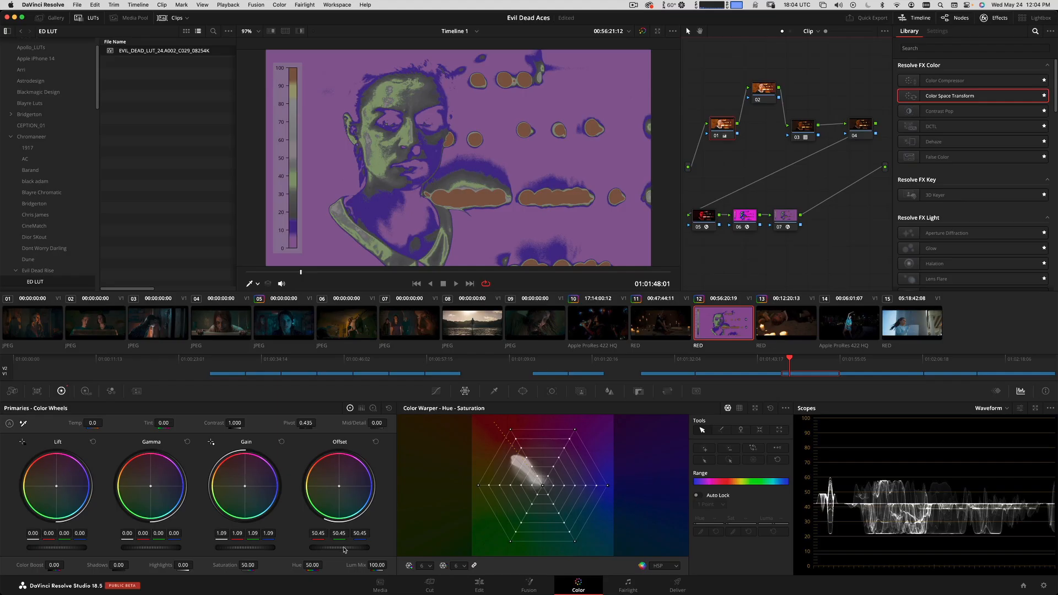
Check clip 12's exposure by toggling node 06's False Color and viewing the false color image full screen.
drag(355, 549, 341, 549)
click(748, 220)
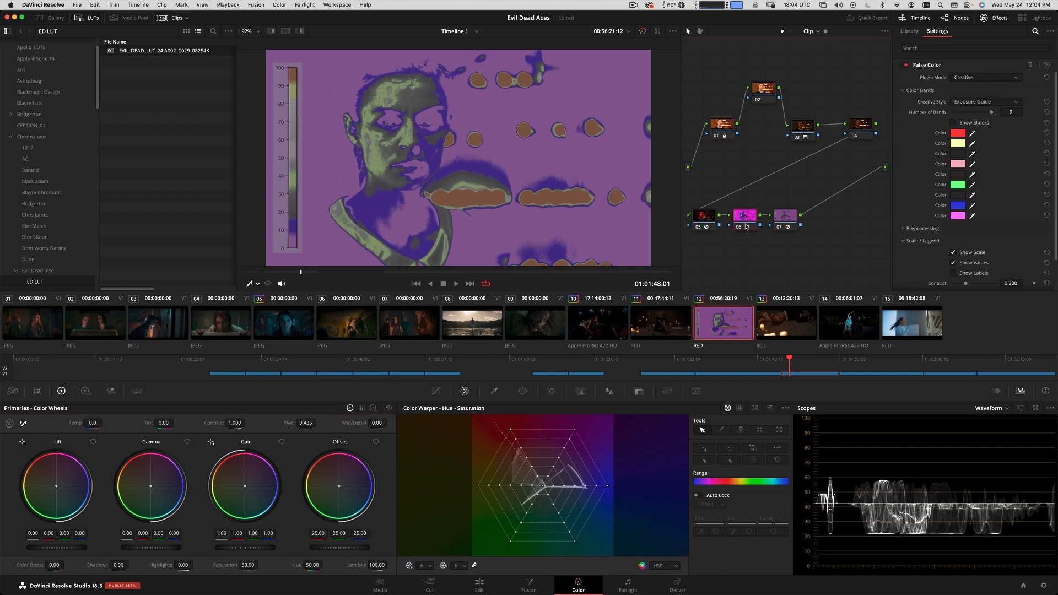
key(ctrl+d)
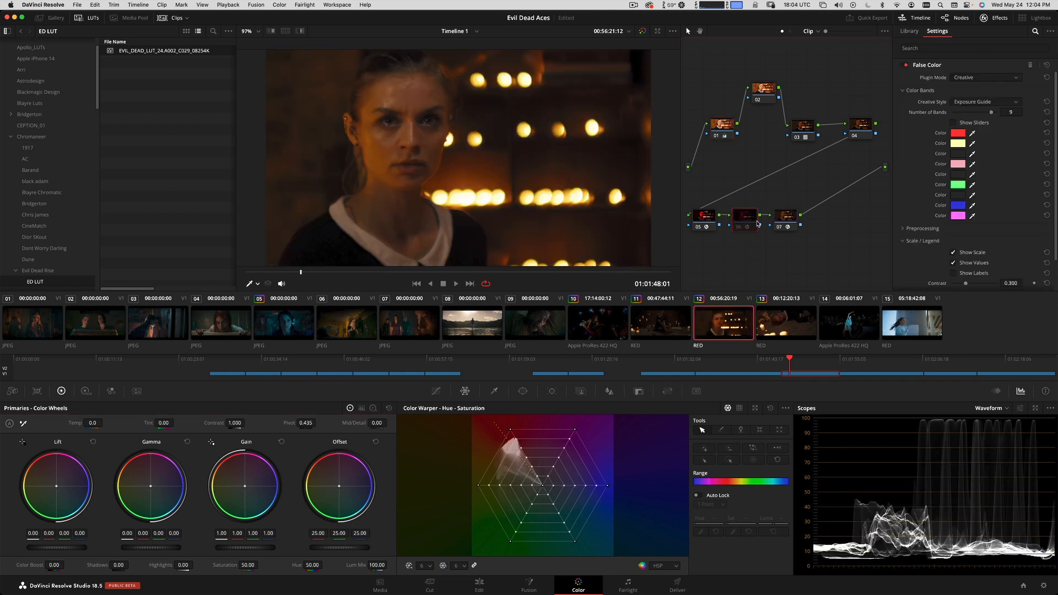
key(super+d)
key(super+f)
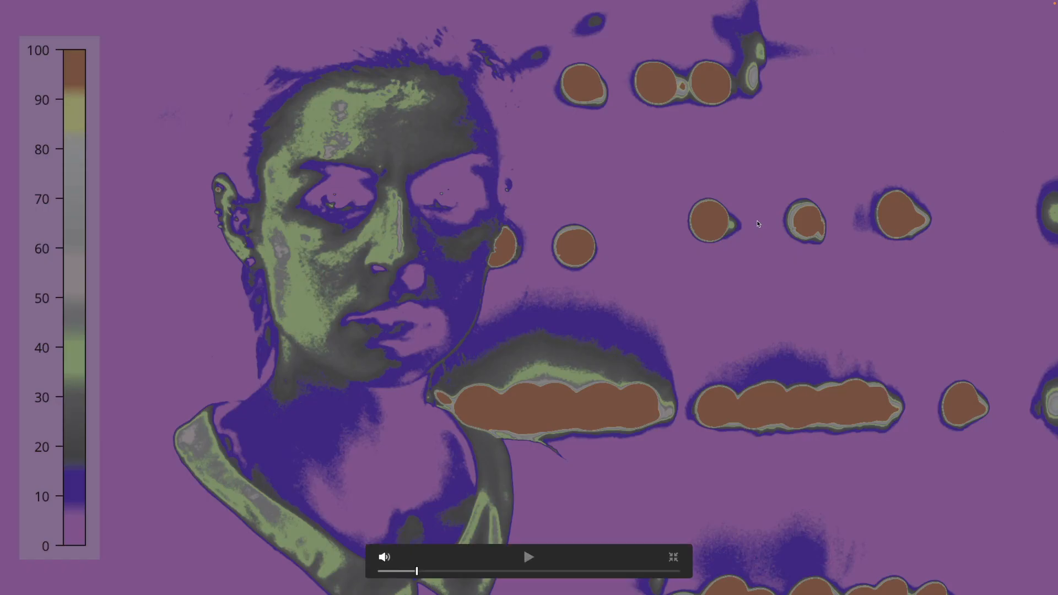
key(super+f)
key(super+d)
key(super+d)
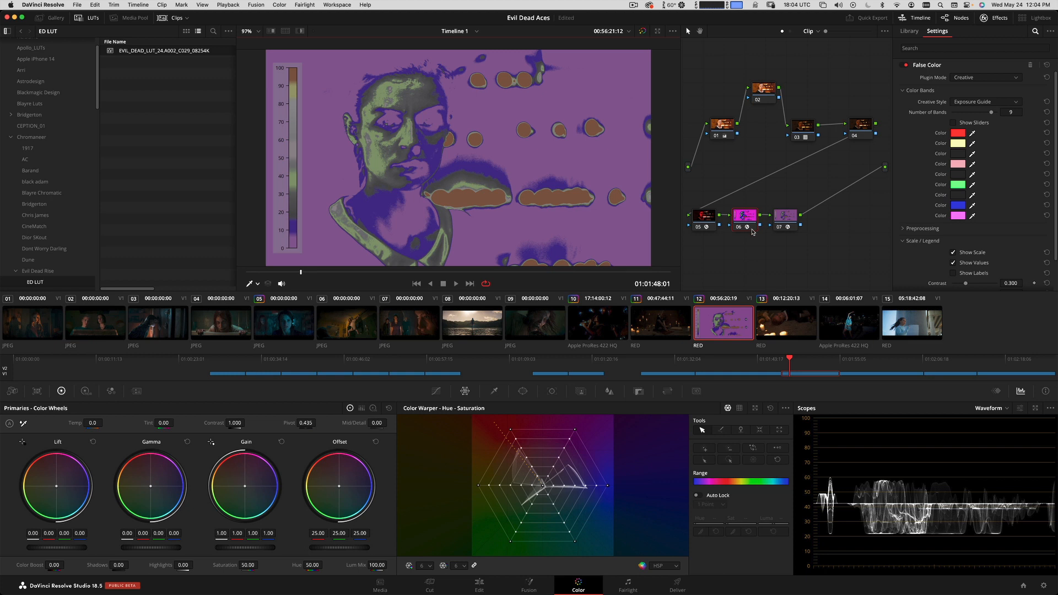
Compare clip 12 without False Color against the film still in clip 07, and park clip 12 at 01:01:47:24.
key(super+d)
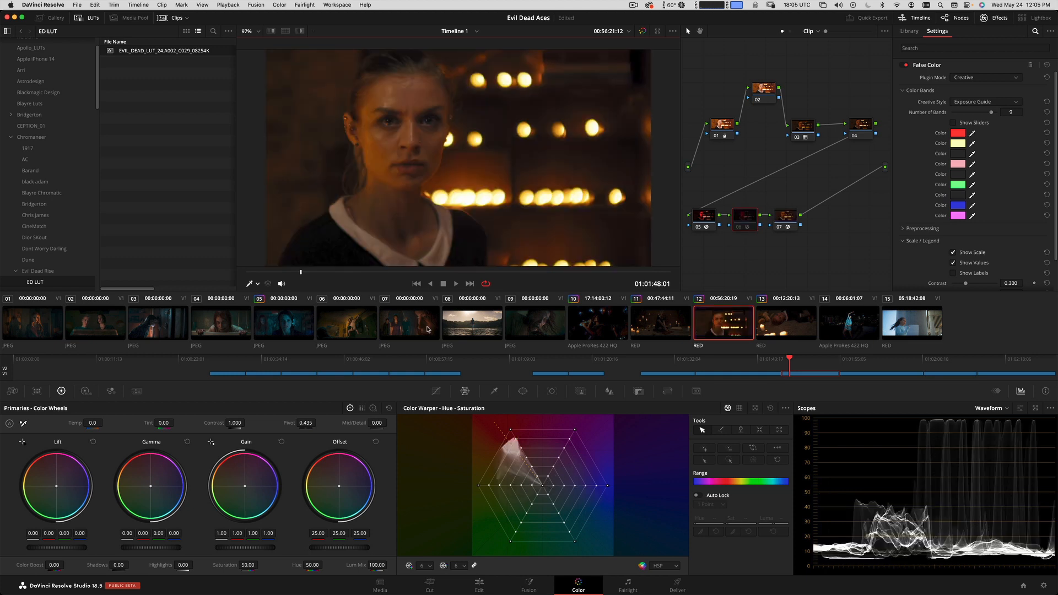
click(405, 328)
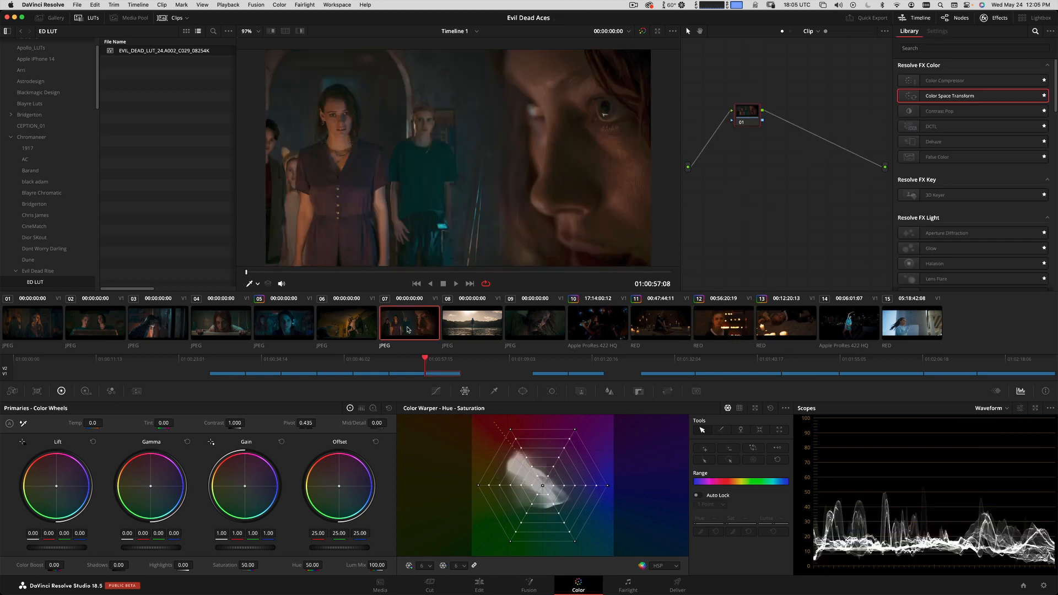
click(717, 329)
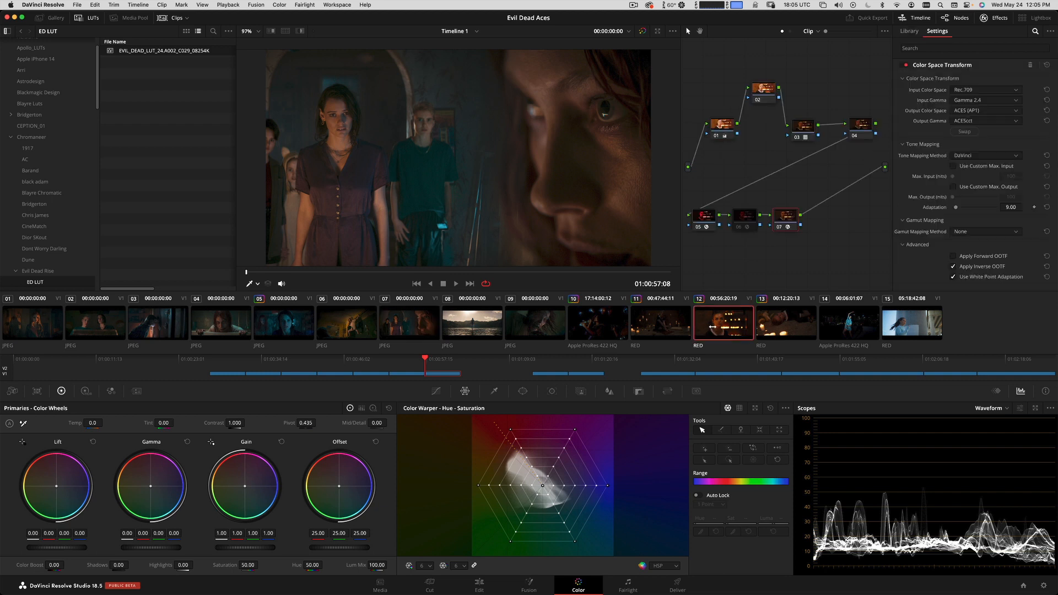
drag(329, 274, 296, 276)
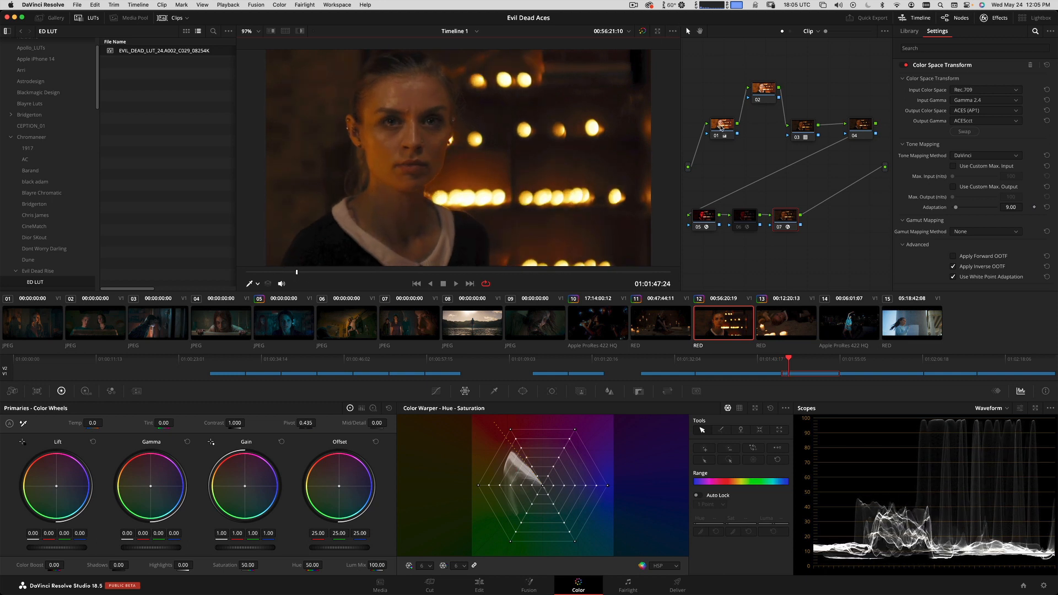
Arrange nodes 01 to 04 of clip 12 in a tidy upper row and play the clip to 01:01:48:05.
drag(719, 126, 718, 120)
click(763, 91)
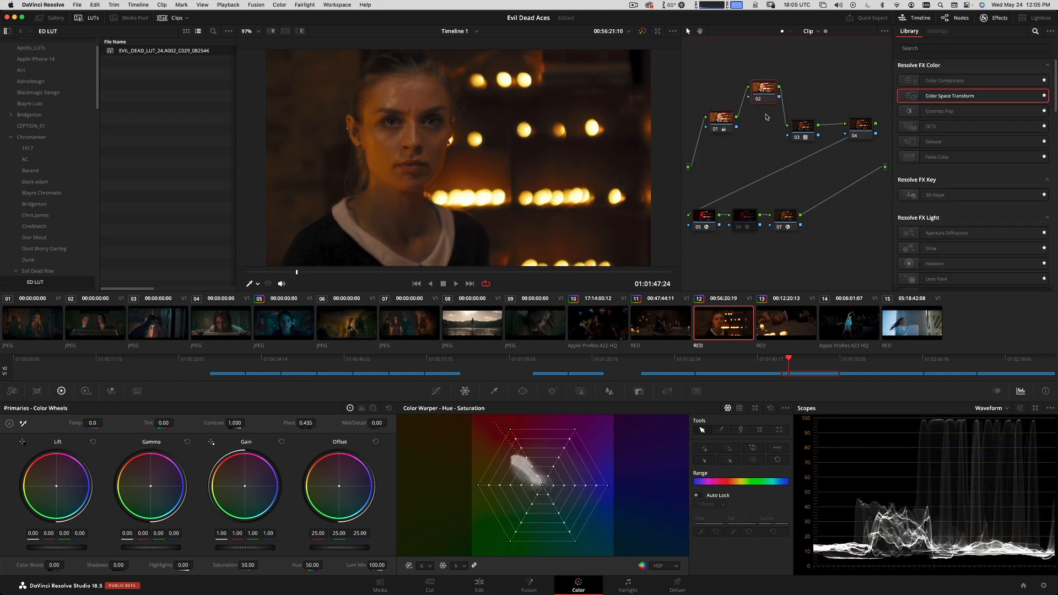
drag(803, 126, 822, 95)
click(862, 130)
drag(862, 131, 769, 109)
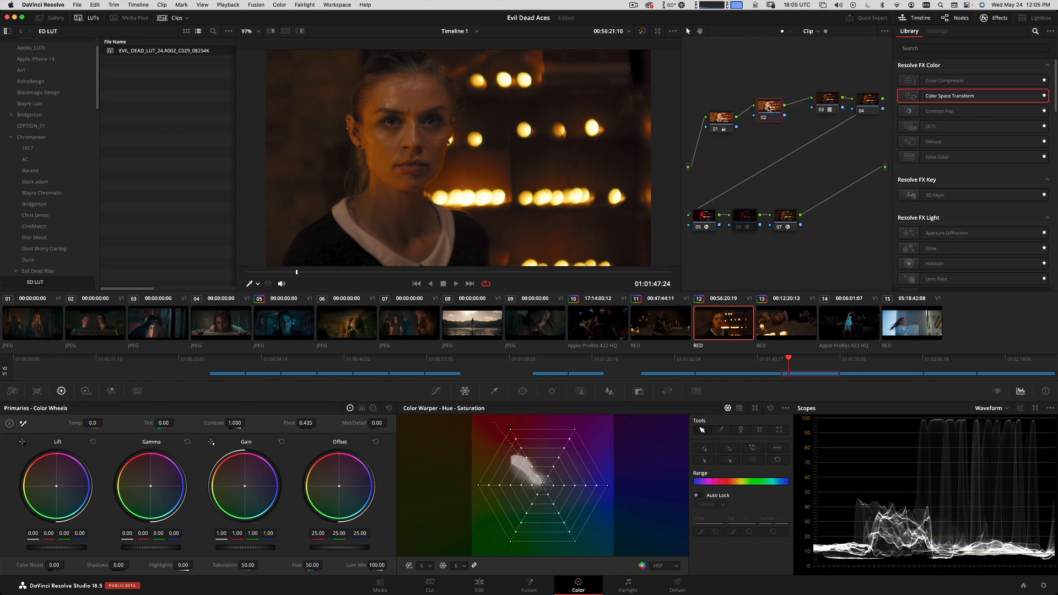
mouse_move(298, 273)
mouse_down()
mouse_move(277, 271)
mouse_move(297, 258)
mouse_up()
key(space)
Recheck node 06's False Color and replace it with the False Color 3.98.0 plugin on a new node before the Color Space Transform.
click(745, 216)
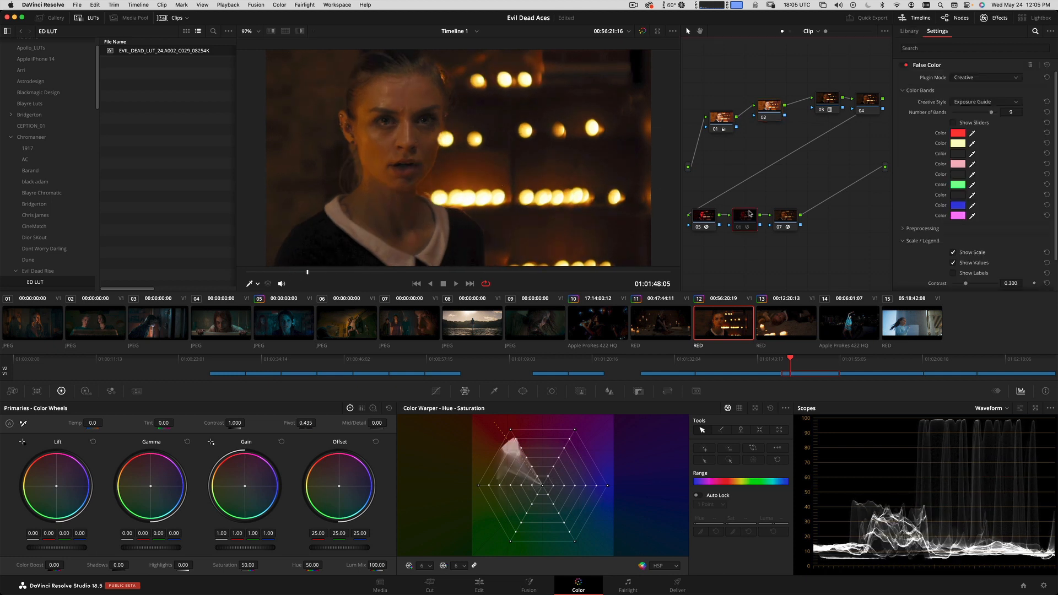
click(746, 228)
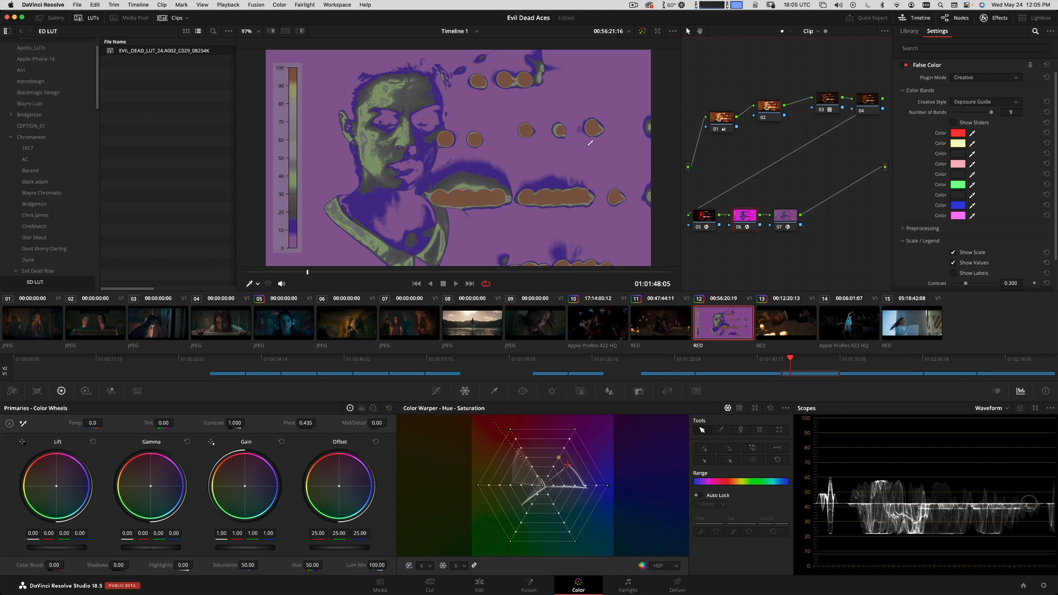
click(776, 228)
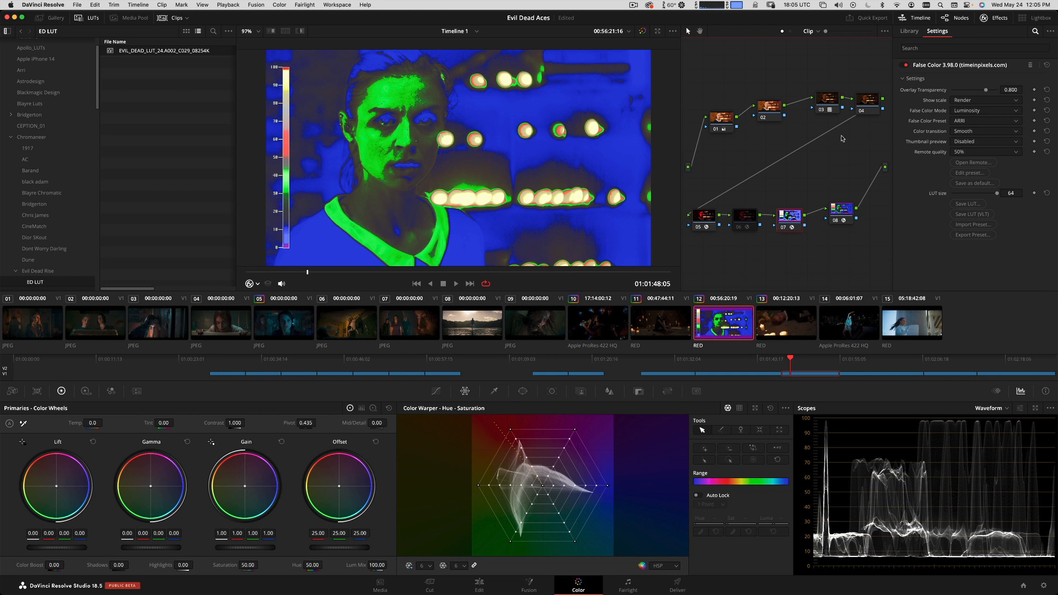
Balance node 01's exposure with Gamma 0.07 and Gain 0.98 using node 07's ARRI false color overlay, and disable node 07.
click(969, 121)
click(969, 122)
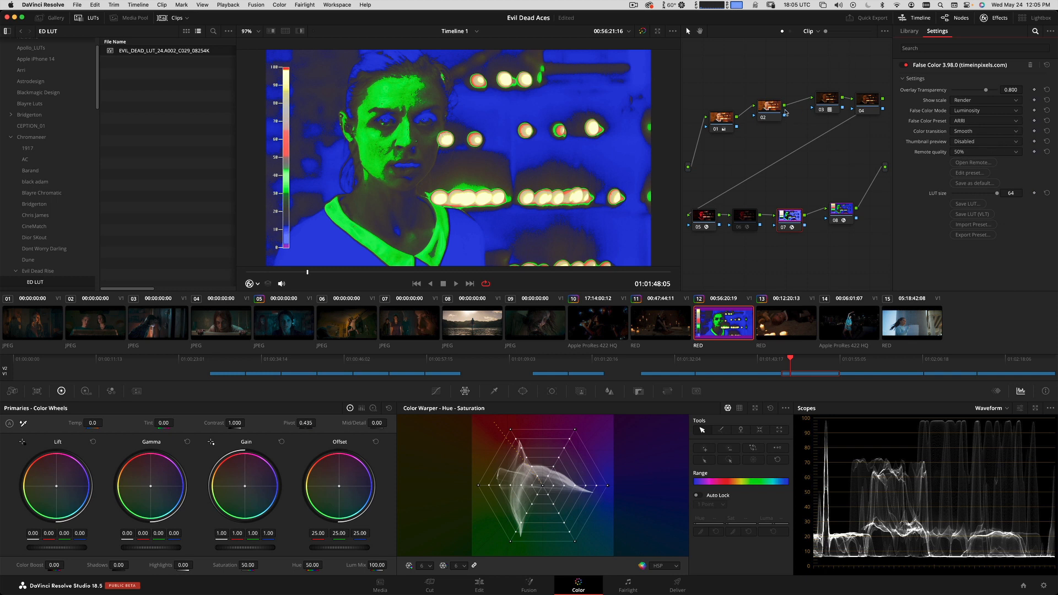
click(716, 117)
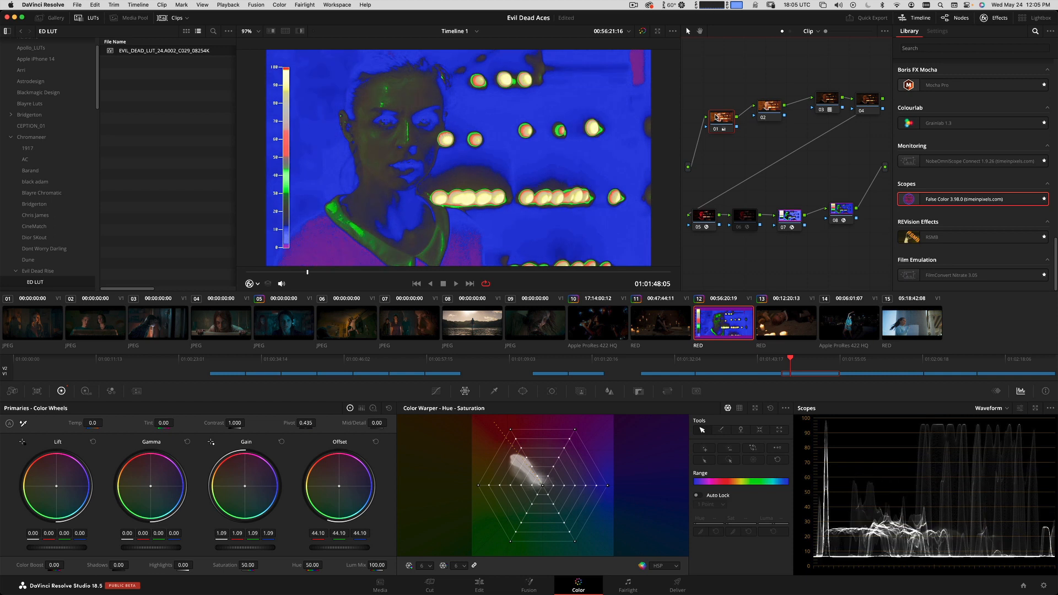
key(KP_Add)
key(KP_Add)
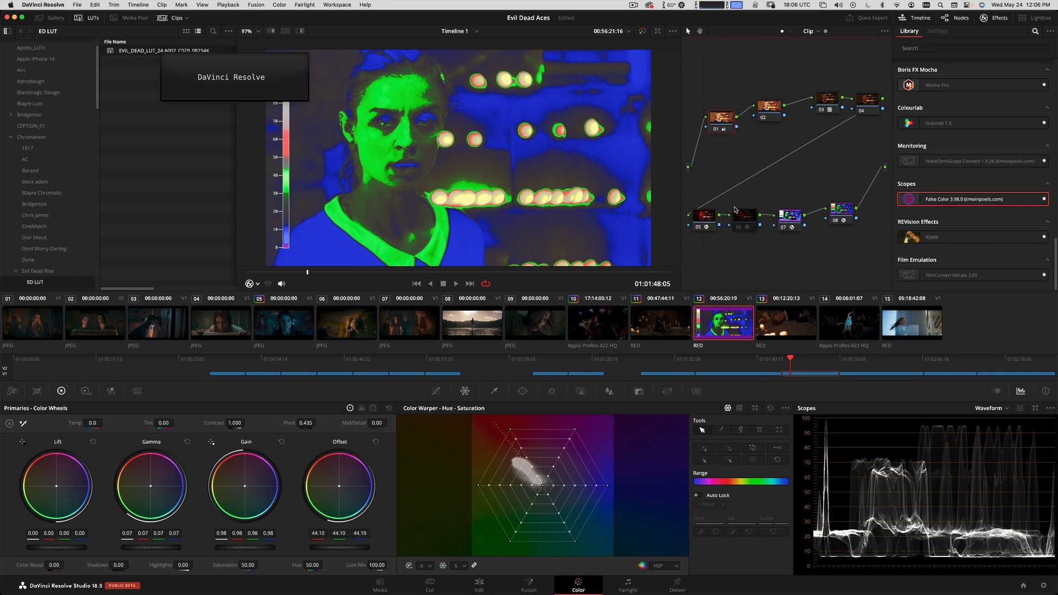
click(797, 221)
key(ctrl+d)
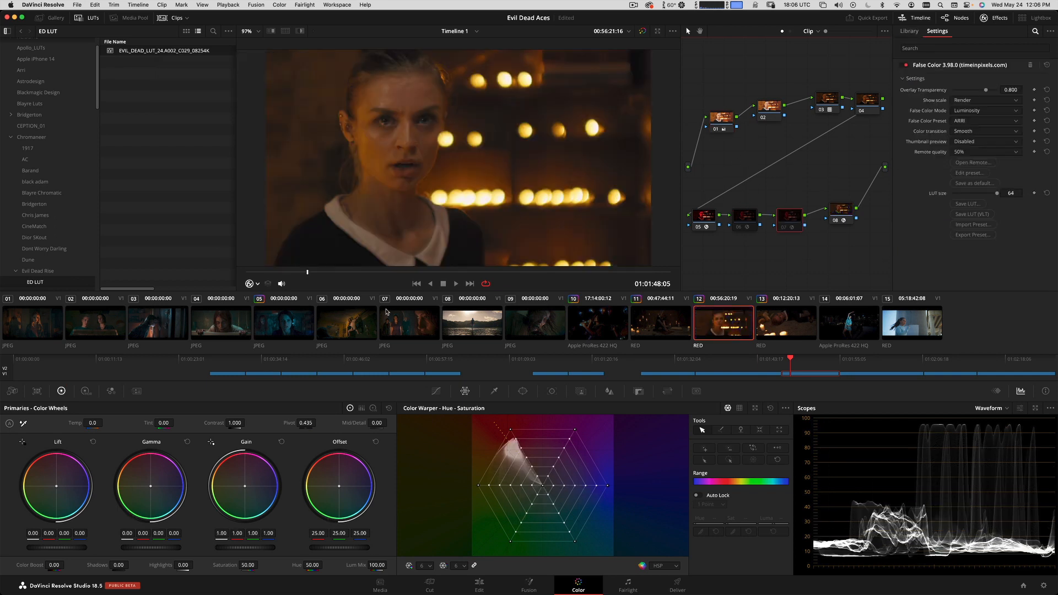
Compare clip 12 with the film still in clip 07, switching between both clips and toggling the reference wipe.
drag(307, 273, 286, 273)
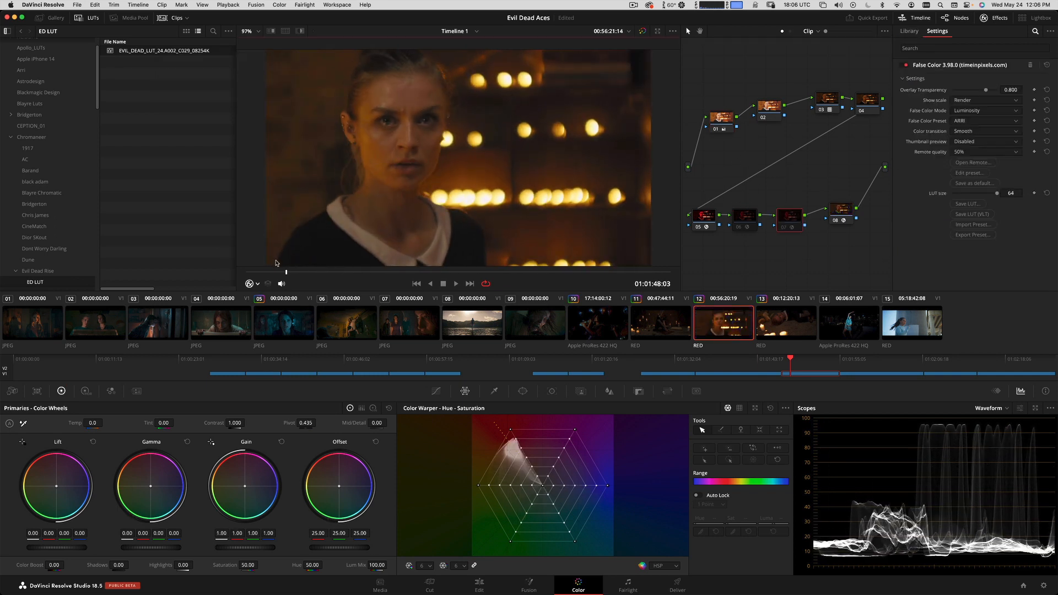
click(404, 327)
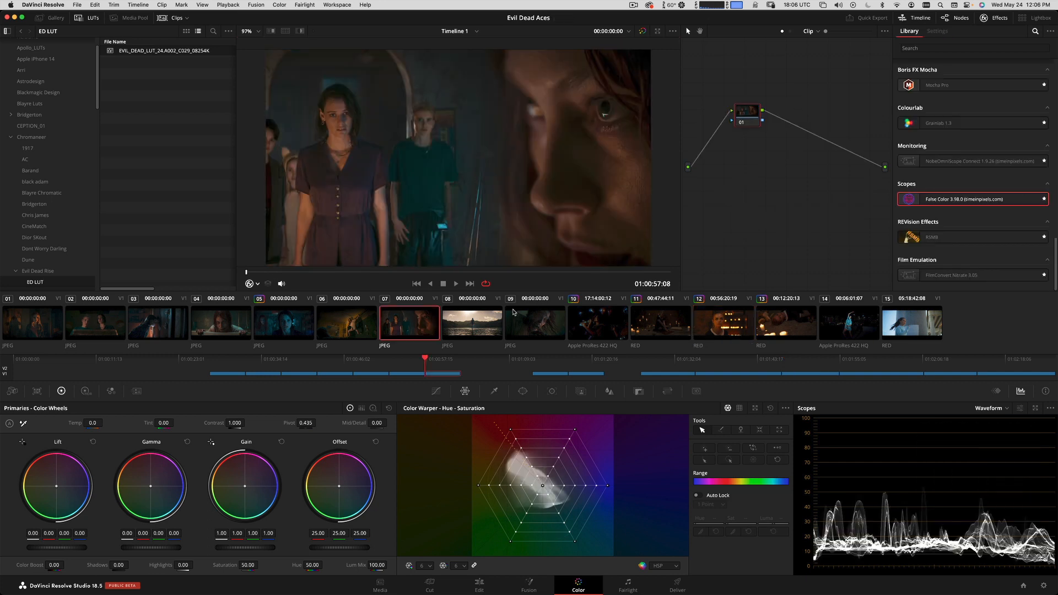
click(724, 333)
key(super+w)
key(super+w)
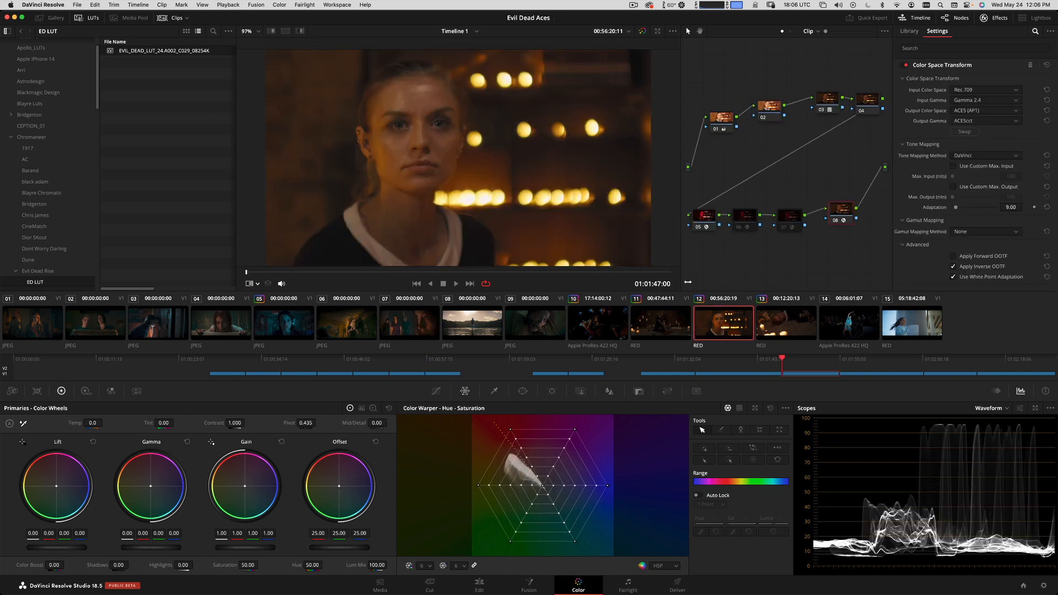
Switch the scope to Vectorscope, compare clip 07's trace with clip 12's, and park clip 12 at 01:01:51:12.
click(816, 106)
click(421, 331)
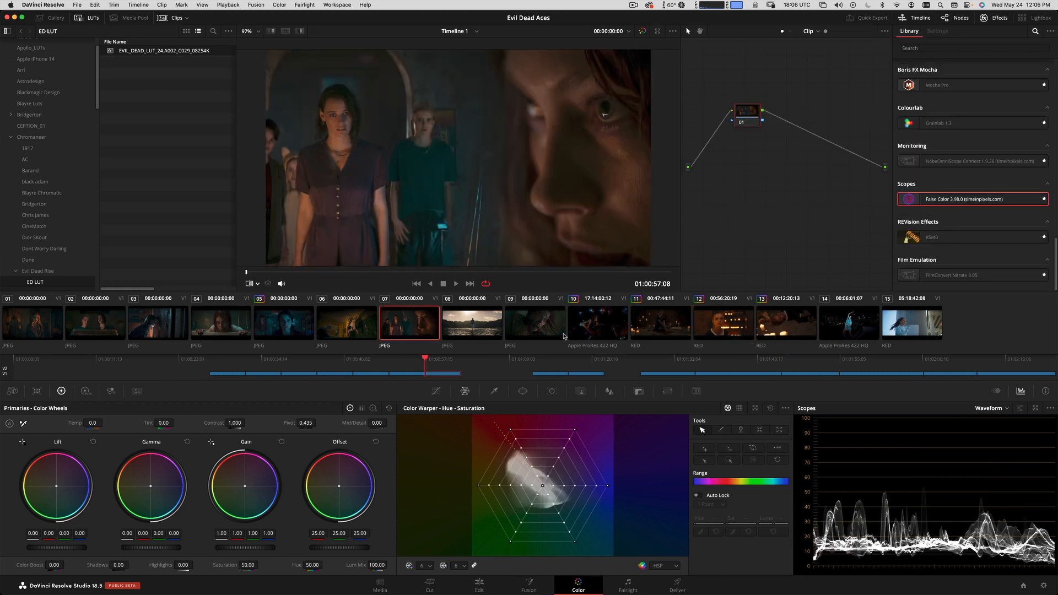
click(1002, 414)
click(1003, 439)
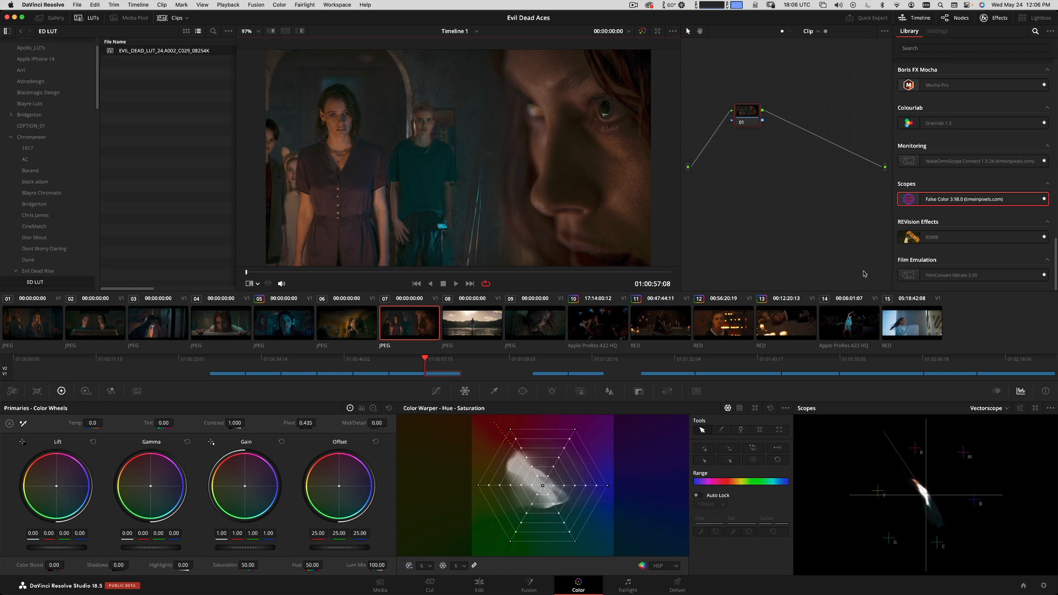
click(710, 327)
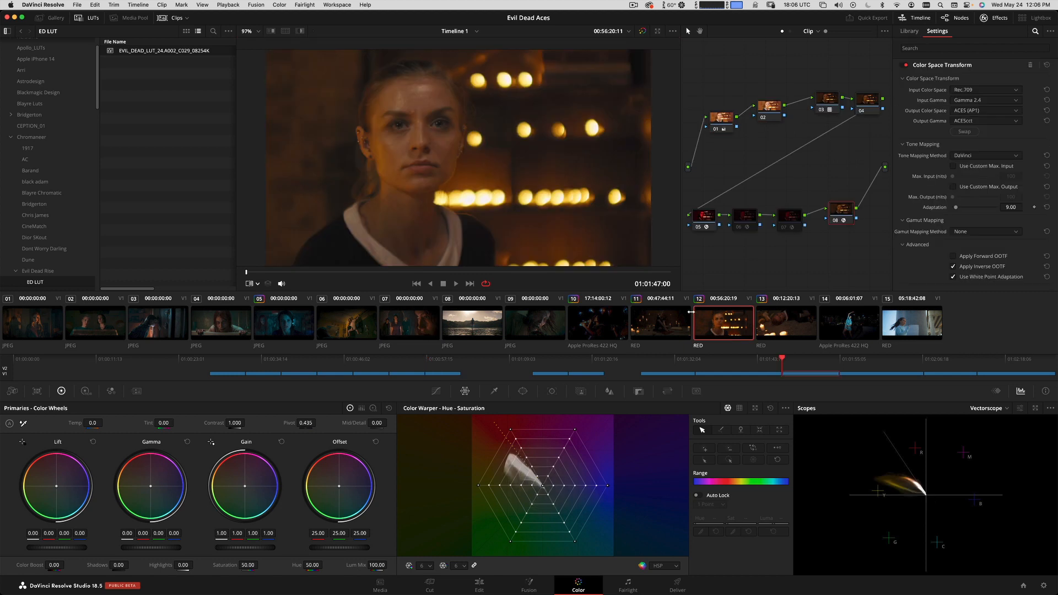
drag(362, 272, 481, 272)
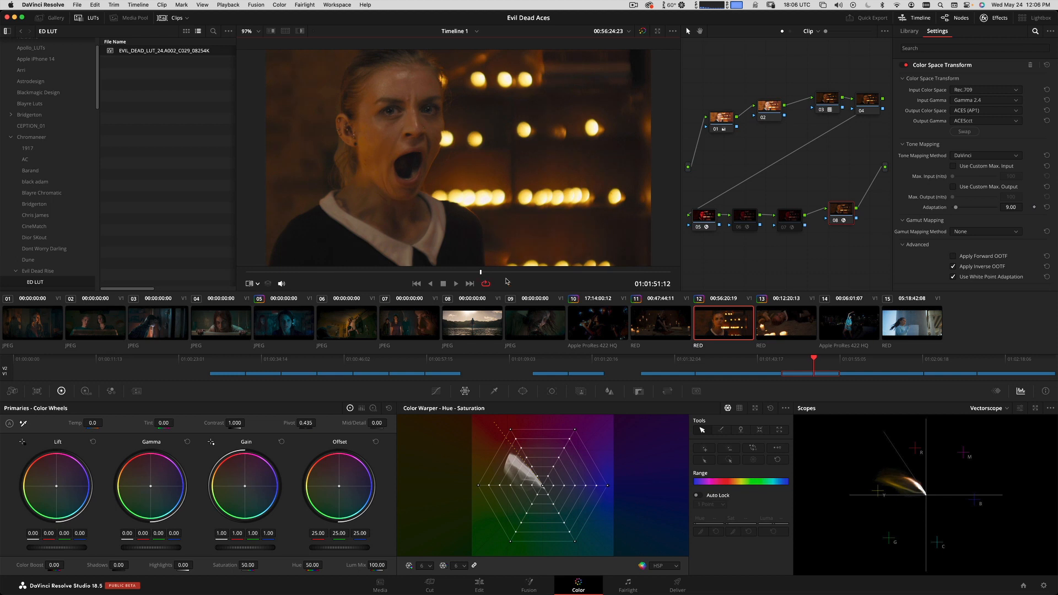
Place clip 12's node 02 beside node 01 and set its Temp to -920.
click(770, 116)
drag(763, 108, 753, 122)
mouse_move(94, 423)
mouse_down()
mouse_move(48, 426)
mouse_move(56, 423)
mouse_up()
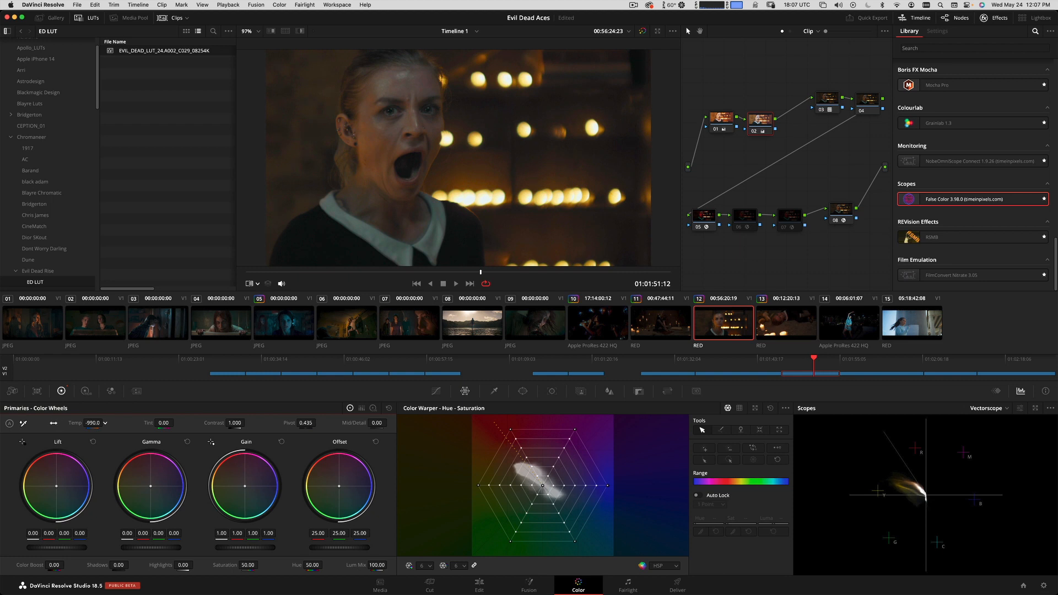
Park clip 12 at 01:01:50:18 and compare its cooled image and vectorscope trace with the film still using the reference wipe.
drag(480, 273, 442, 277)
key(super+w)
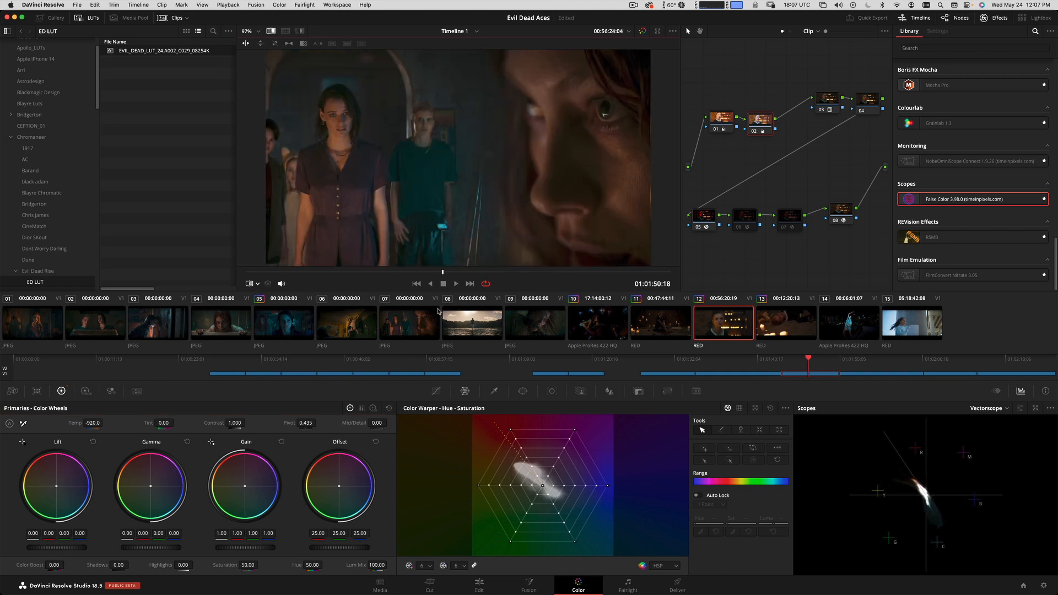
key(super+w)
key(super+w)
key(super+w)
key(super+w)
key(super+w)
key(super+w)
key(super+w)
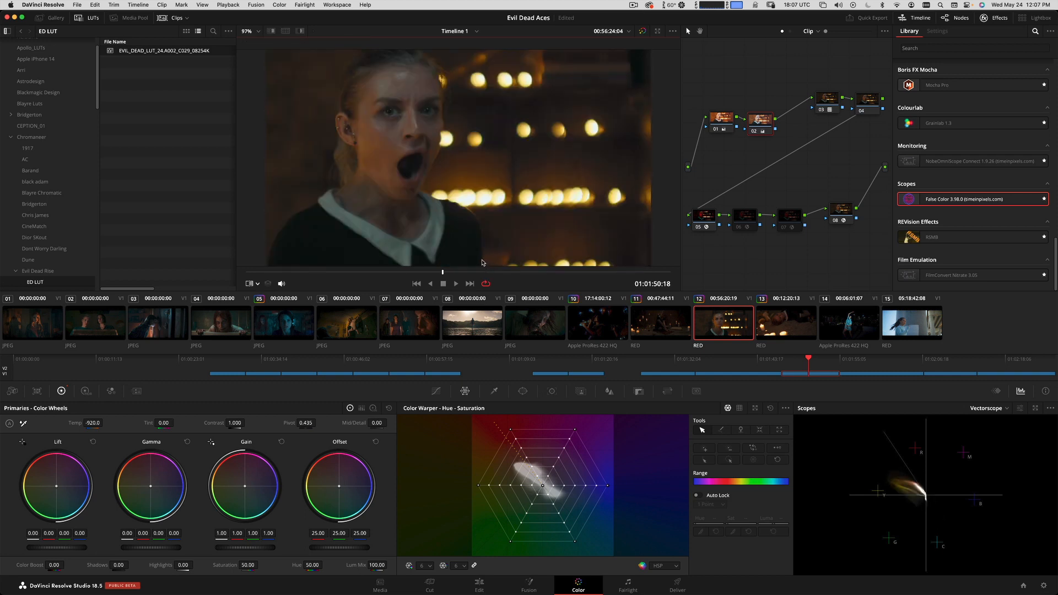
key(super+w)
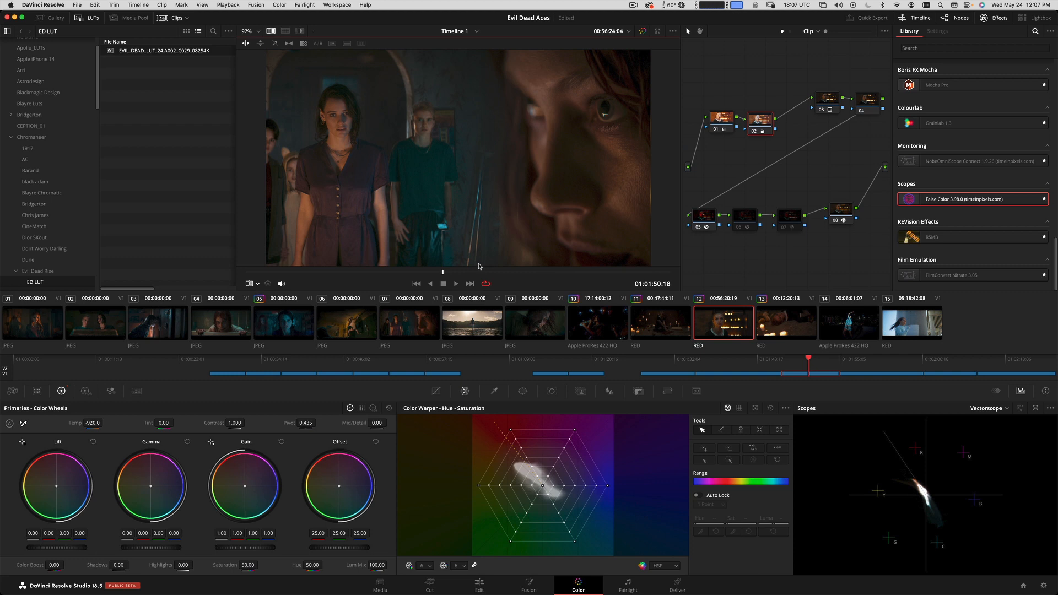
key(super+w)
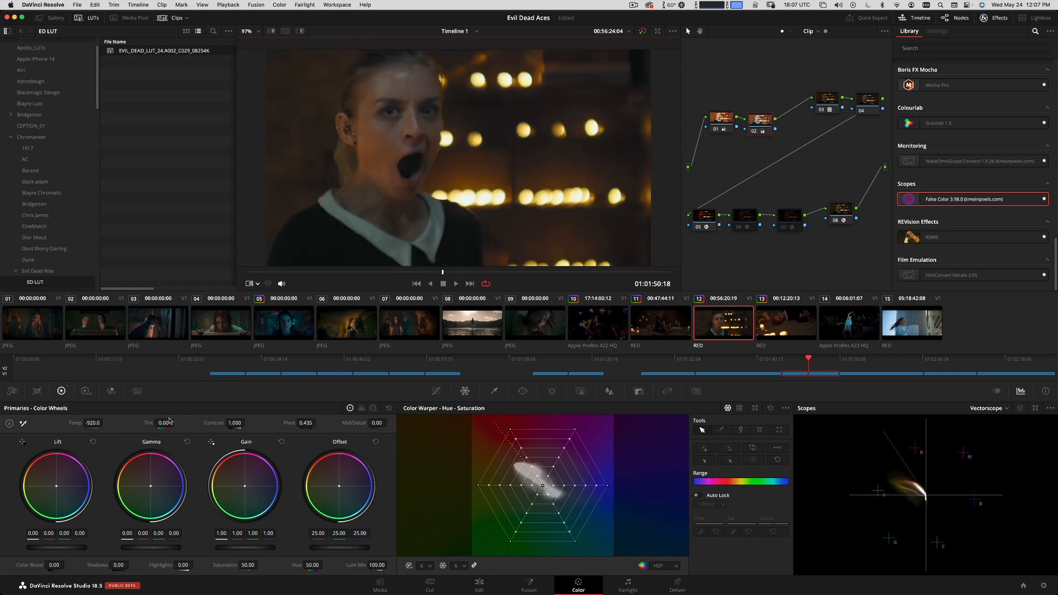
Set node 02's Tint to 9.00, Saturation to 38.40 and Temp to -2240, and move clip 12 to 01:01:50:14.
mouse_move(169, 420)
mouse_down()
mouse_move(179, 423)
mouse_move(65, 427)
mouse_up()
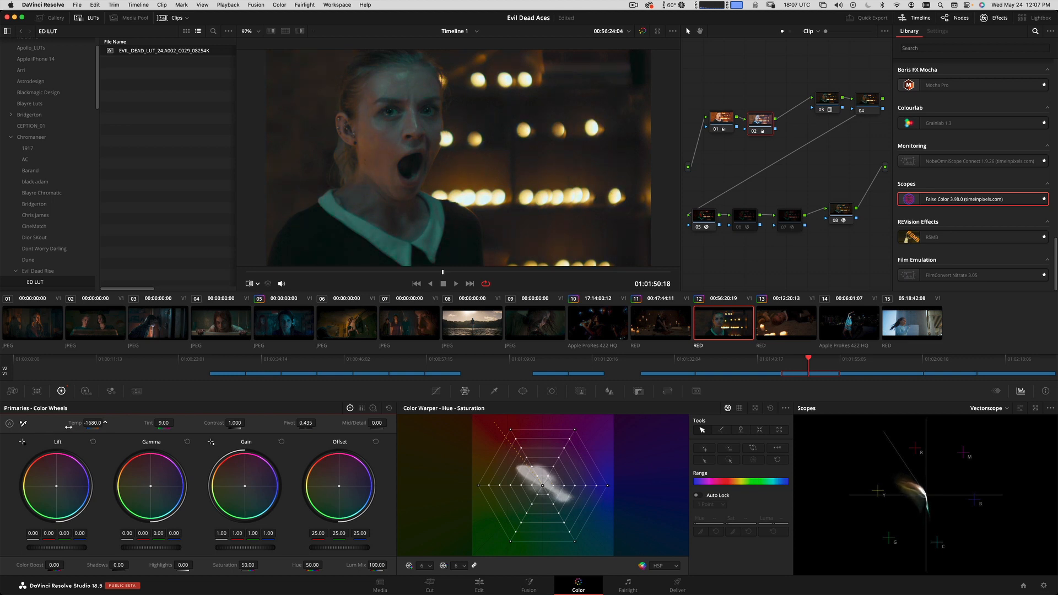
drag(253, 565, 241, 564)
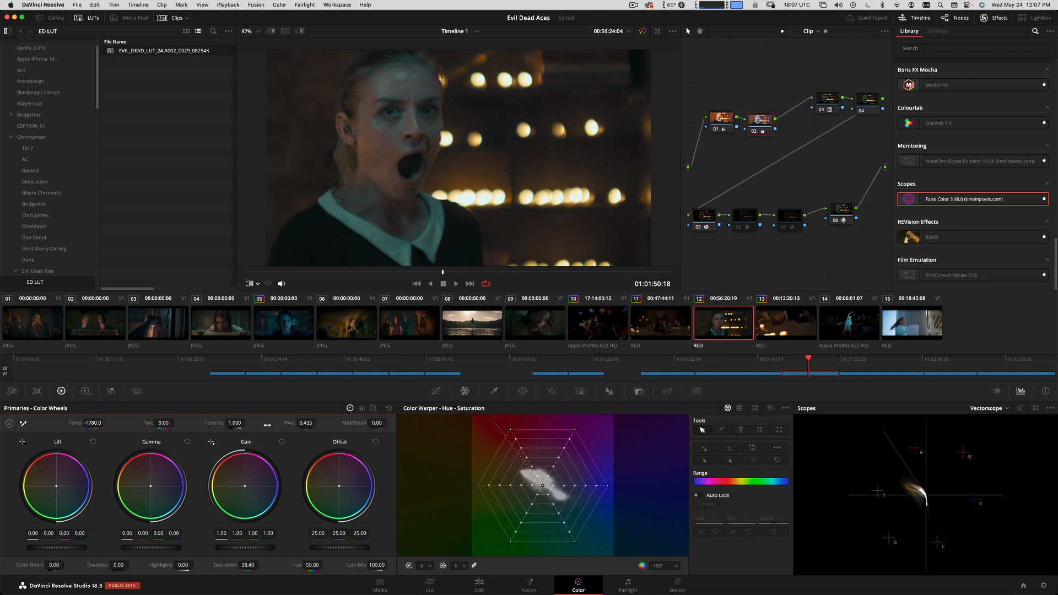
drag(93, 428, 75, 422)
mouse_move(444, 272)
mouse_down()
mouse_move(497, 270)
mouse_move(380, 270)
mouse_move(434, 269)
mouse_up()
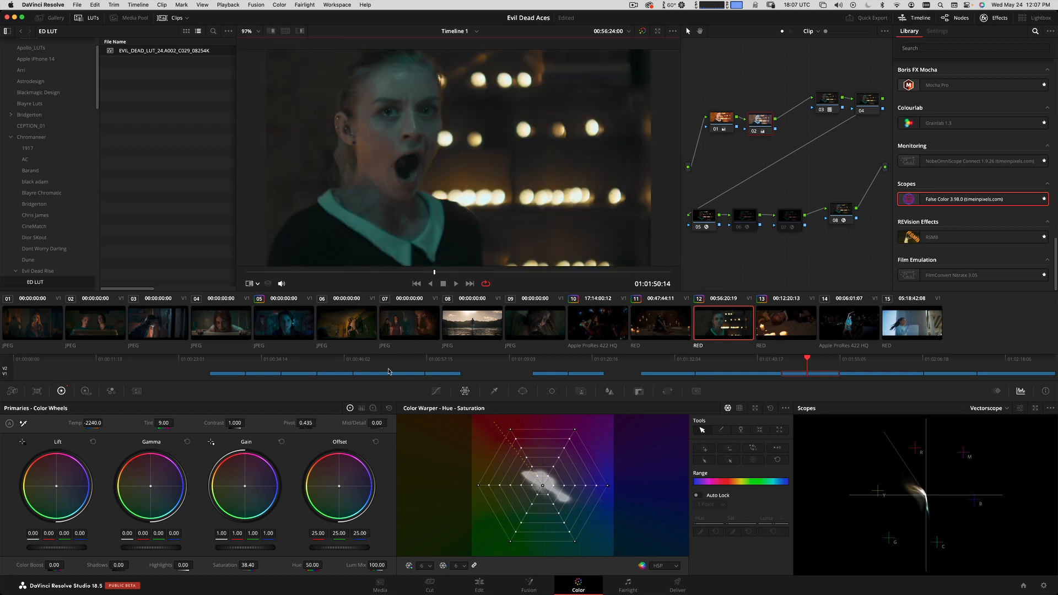
Set node 02's Temp to -700, checking the balance against the reference wipe.
drag(100, 430, 153, 417)
key(super+w)
Compare the rebalanced clip 12 with the film still by toggling the wipe repeatedly, playing the shot and stopping at 01:01:51:03.
key(super+w)
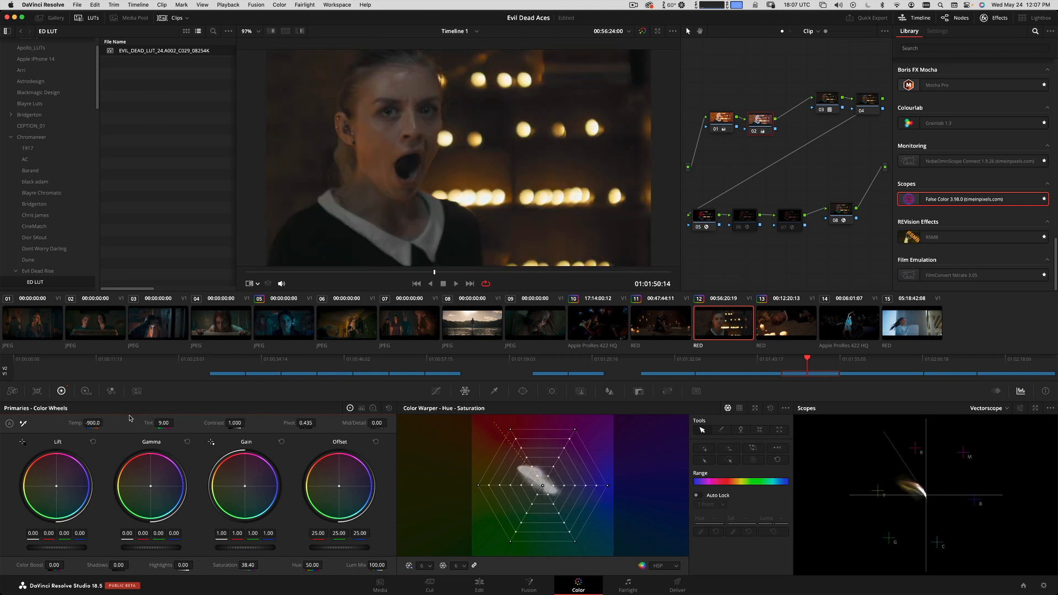
drag(90, 424, 97, 424)
key(super+w)
key(super+w)
key(super+w)
key(super+w)
key(super+w)
key(super+w)
key(super+w)
key(super+w)
key(super+w)
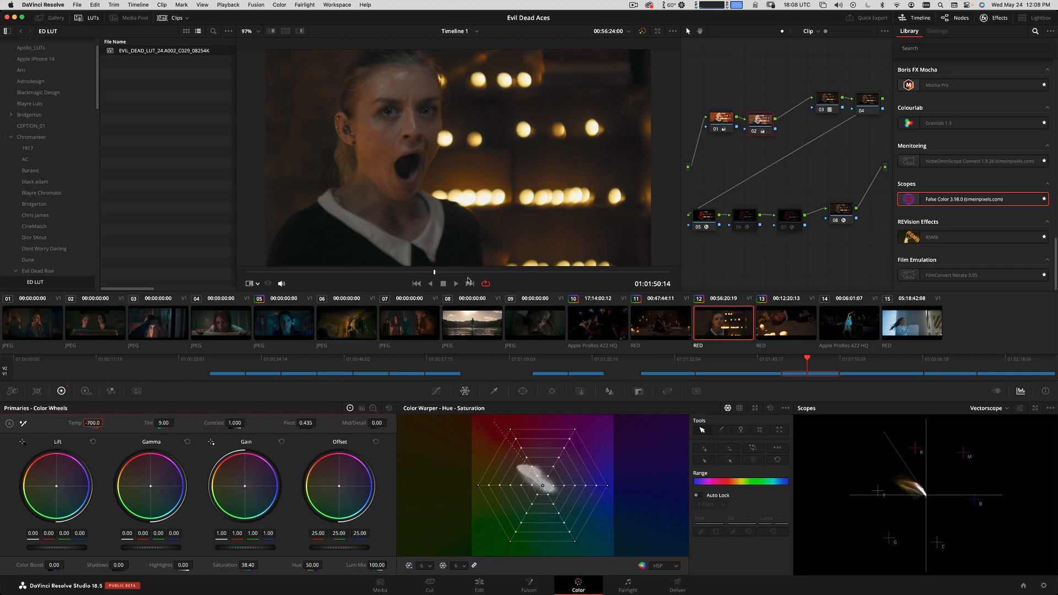
key(space)
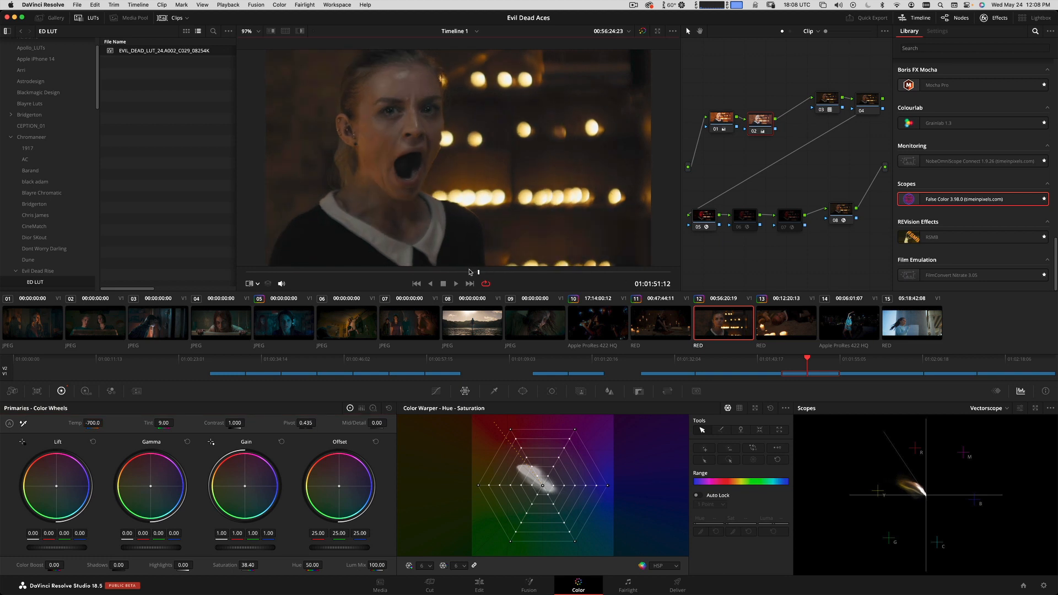
key(super+w)
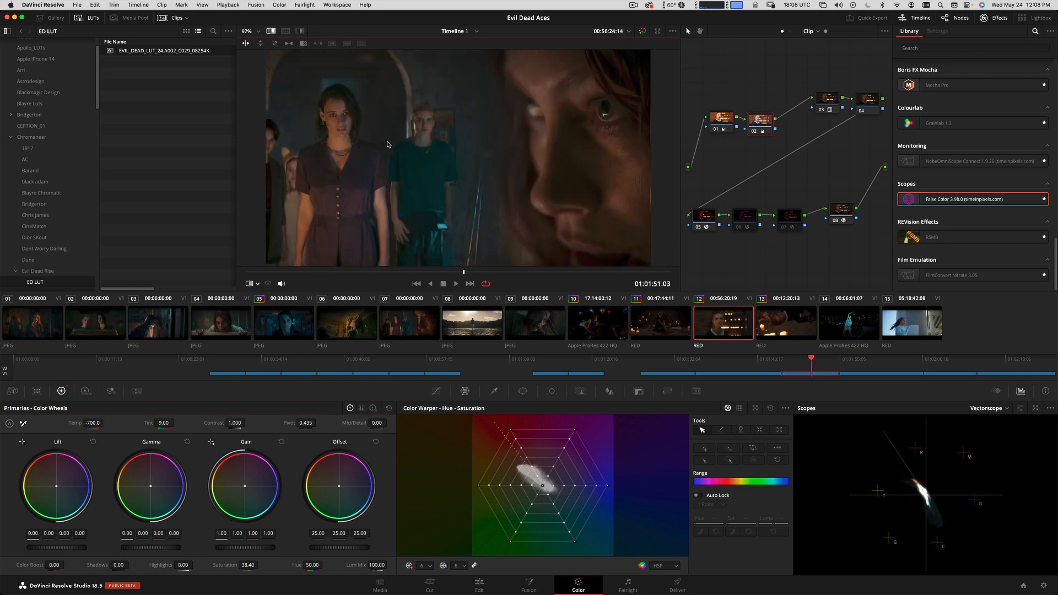
Turn on the Qualifier viewer mode to read the face's skin tone on the vectorscope, and set node 02's Saturation to 45.60.
click(257, 283)
click(276, 319)
key(super+w)
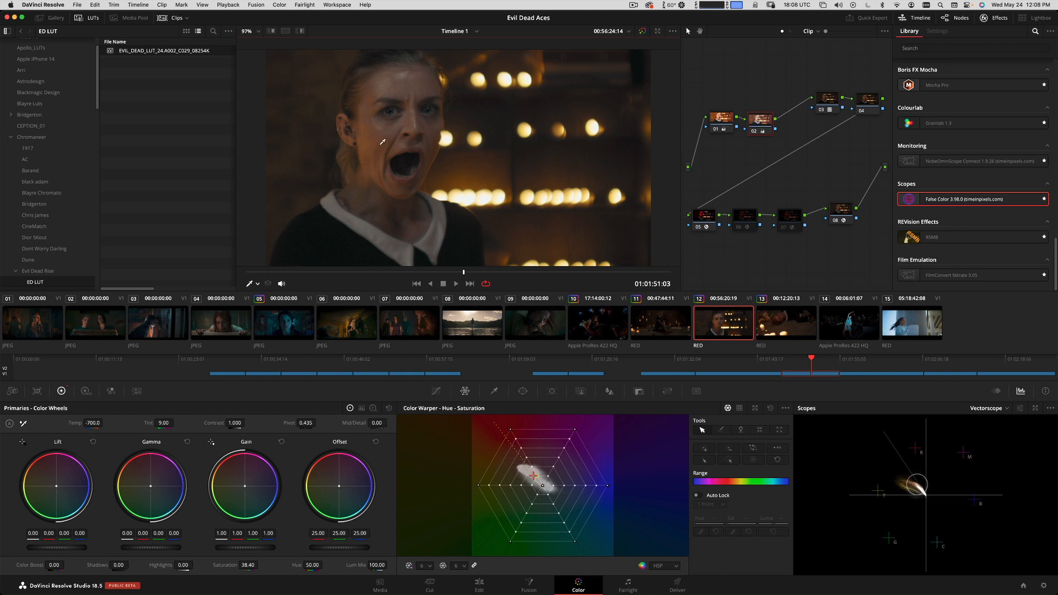
drag(249, 564, 263, 565)
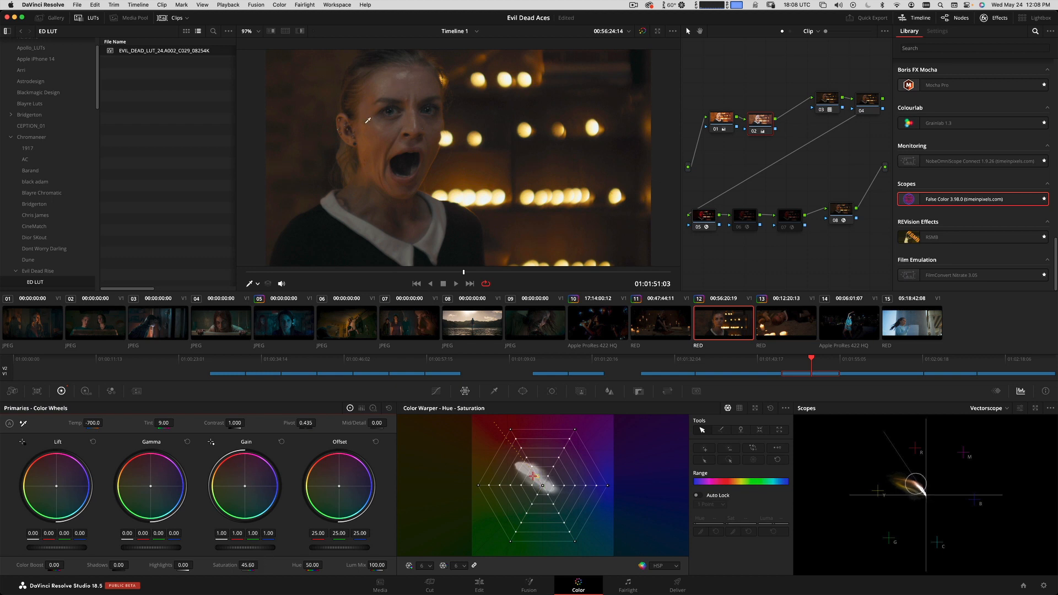
key(super+w)
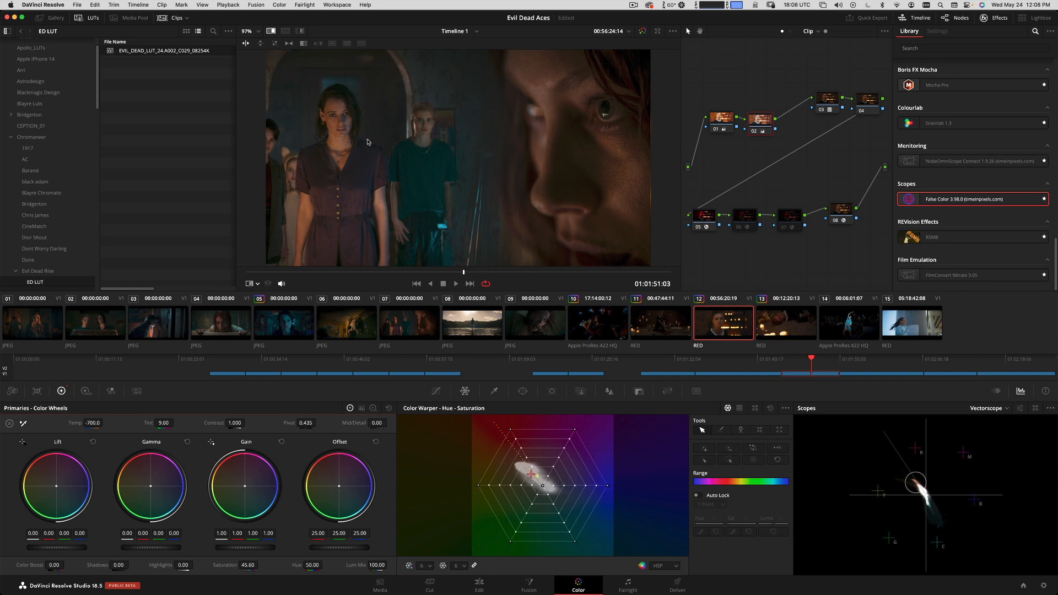
Leave the Qualifier viewer mode, recheck the film still, and set node 02's Tint to 21.00 and Temp to -640.
click(257, 284)
click(259, 302)
key(super+w)
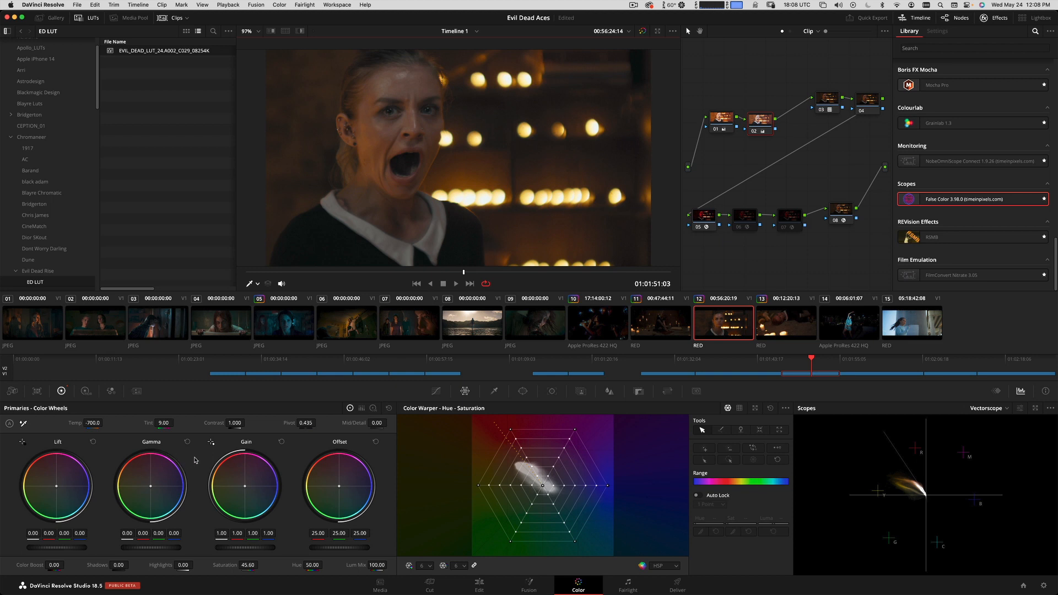
key(super+w)
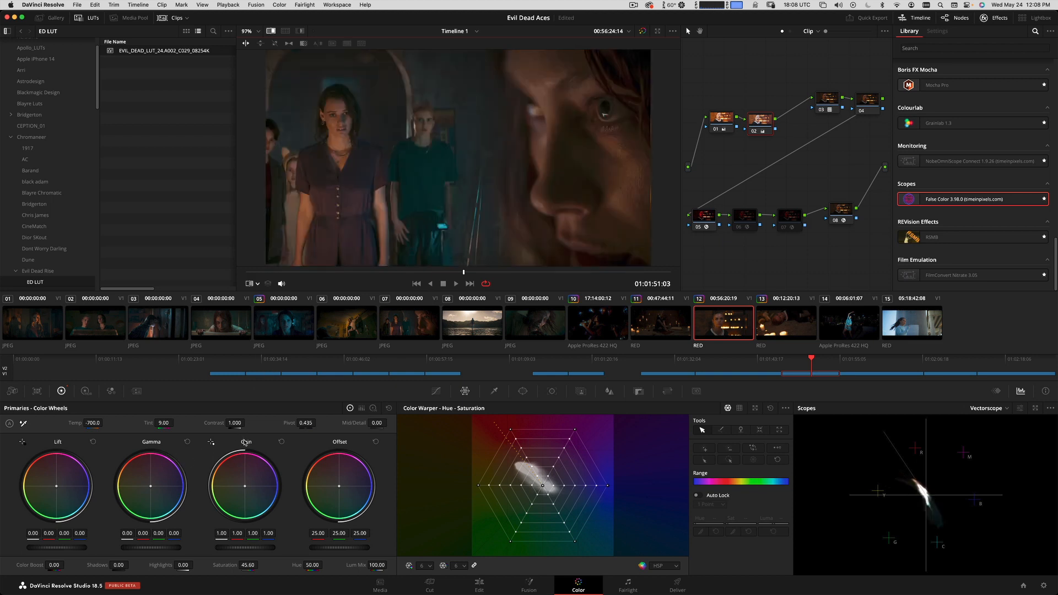
key(super+w)
drag(164, 423, 162, 415)
drag(93, 423, 93, 428)
Check clip 12's new Temp and Tint balance against the film still and its vectorscope trace with the reference wipe.
key(super+w)
key(super+w)
key(super+w)
key(super+w)
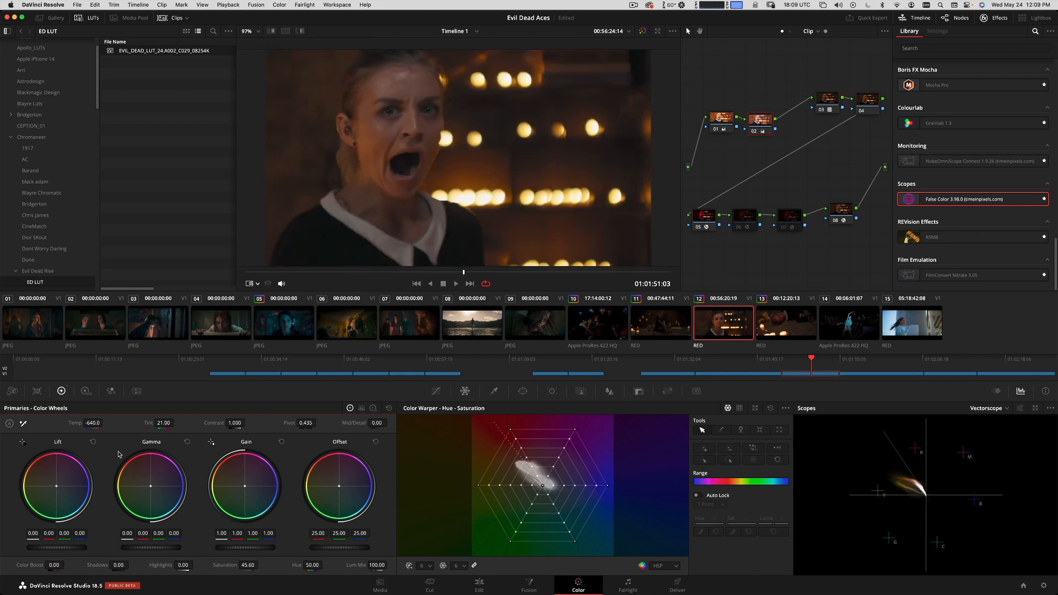
key(super+w)
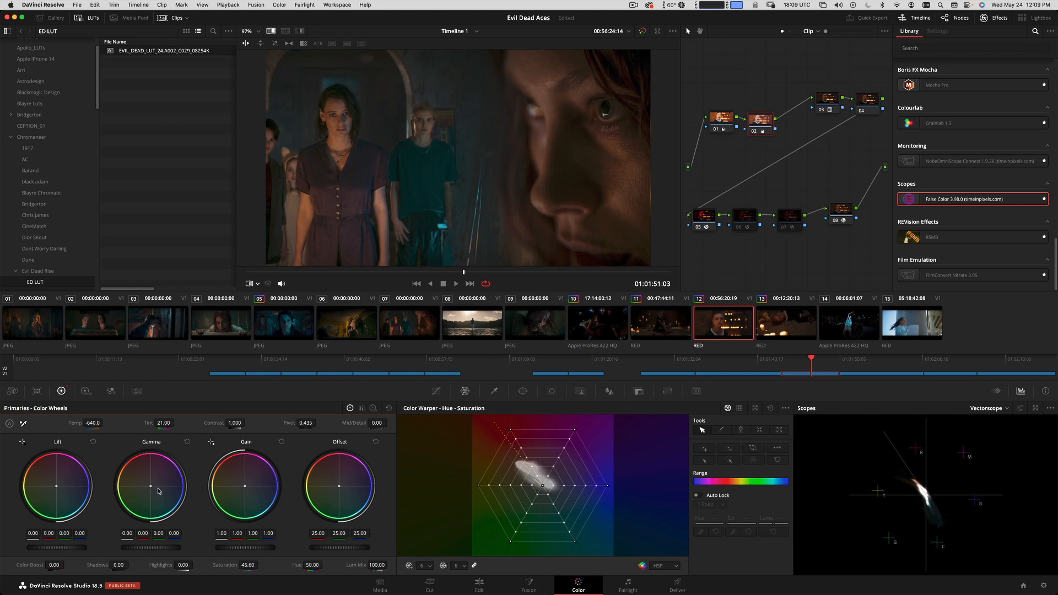
key(super+w)
Save the project and review clip 12 by scrubbing and playing it to 01:01:52:10.
key(super+w)
key(super+s)
drag(484, 270, 413, 270)
key(super+w)
key(space)
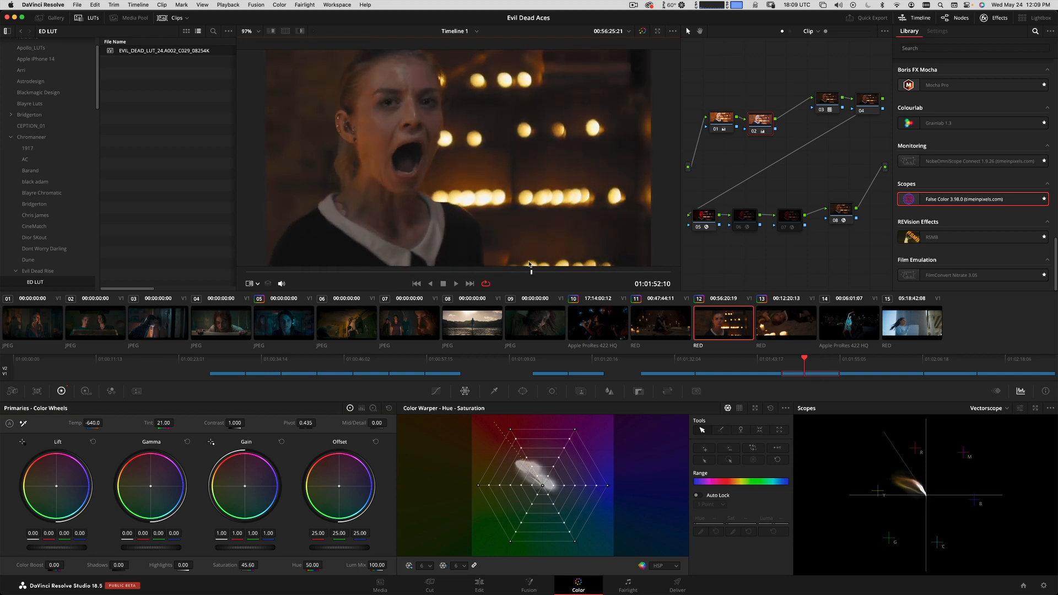
Add serial node 03 after node 02, lower its Hue Vs Lum curve to Lum Gain 0.33, and compare with the film still.
key(alt+s)
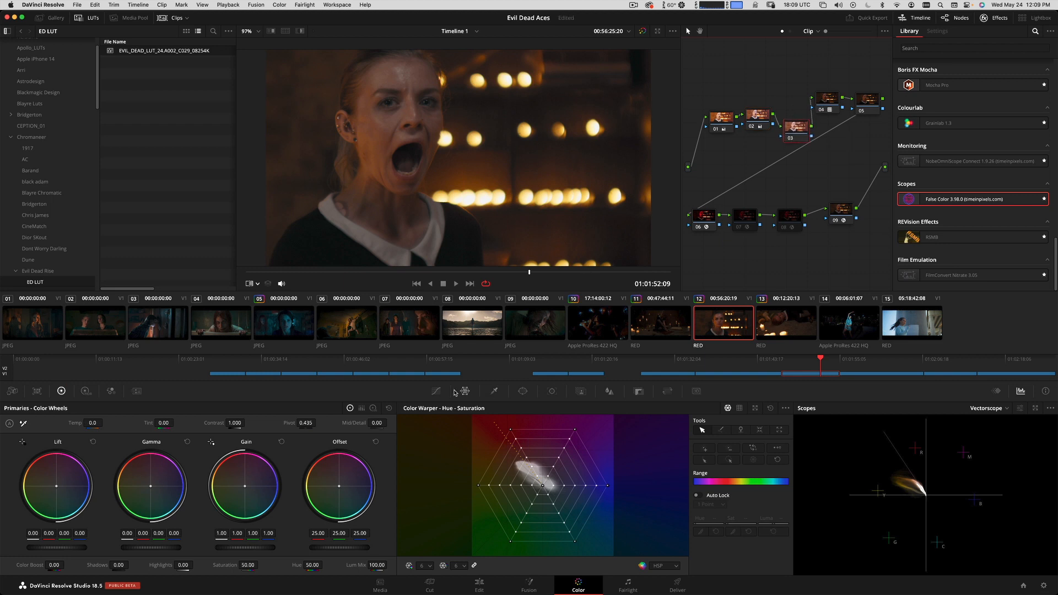
click(436, 390)
click(703, 408)
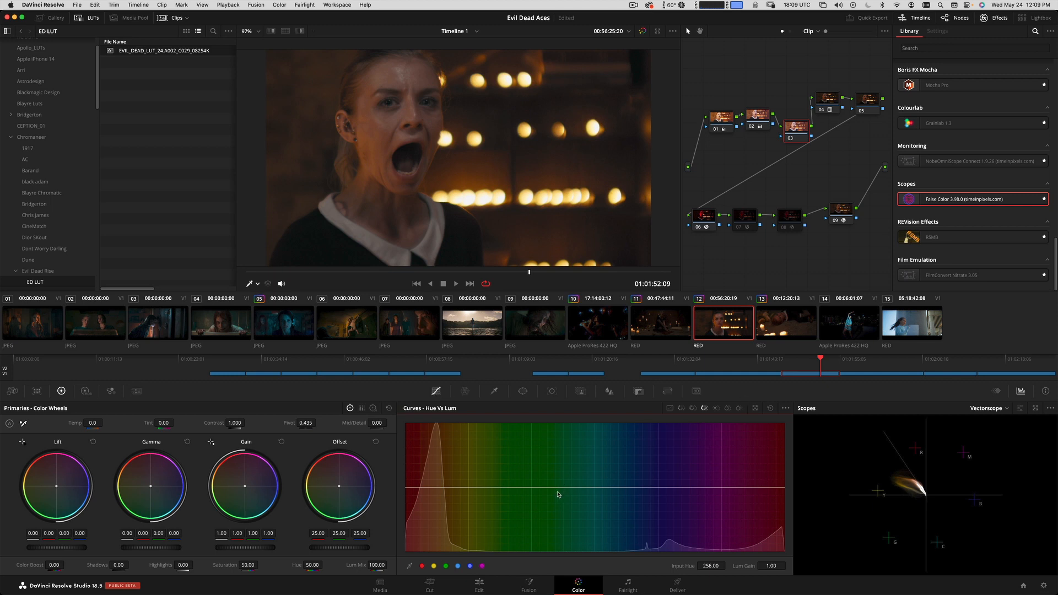
drag(554, 488, 554, 522)
key(super+w)
key(super+w)
mouse_move(553, 523)
mouse_down()
mouse_move(556, 548)
mouse_move(558, 536)
mouse_up()
key(super+w)
key(super+w)
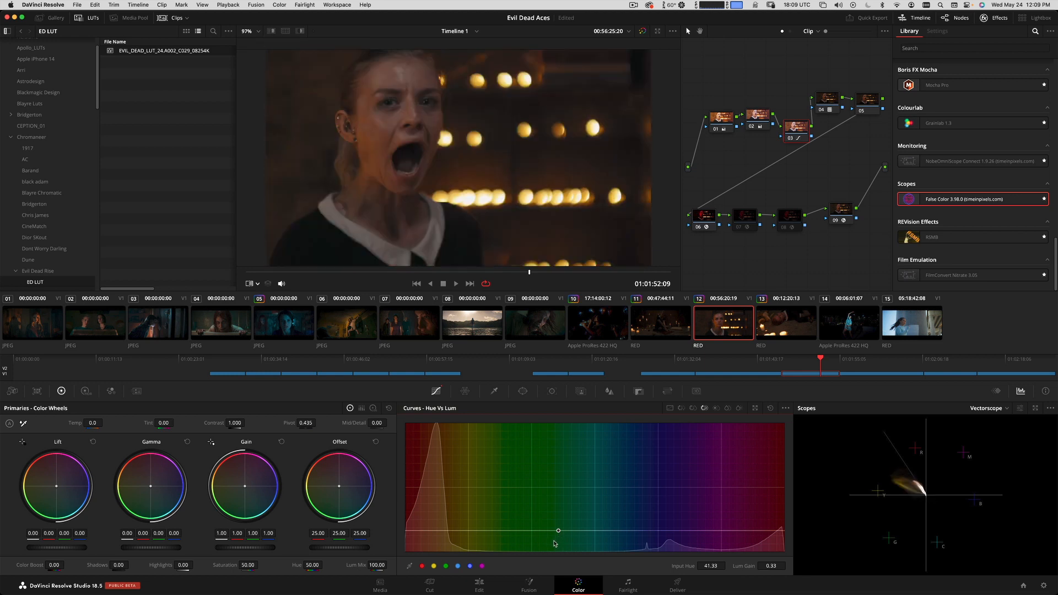
key(super+f)
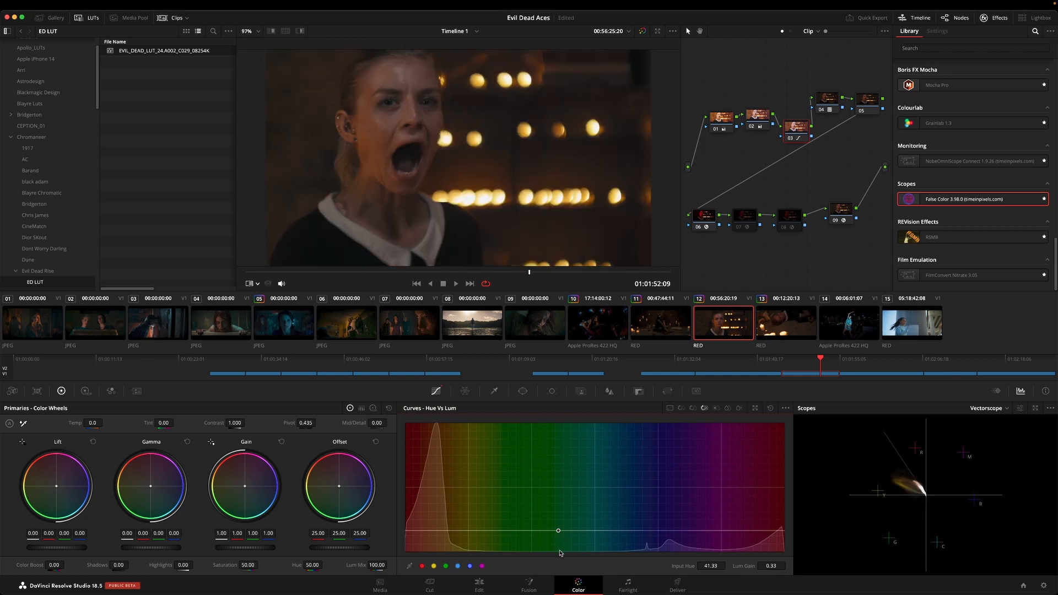
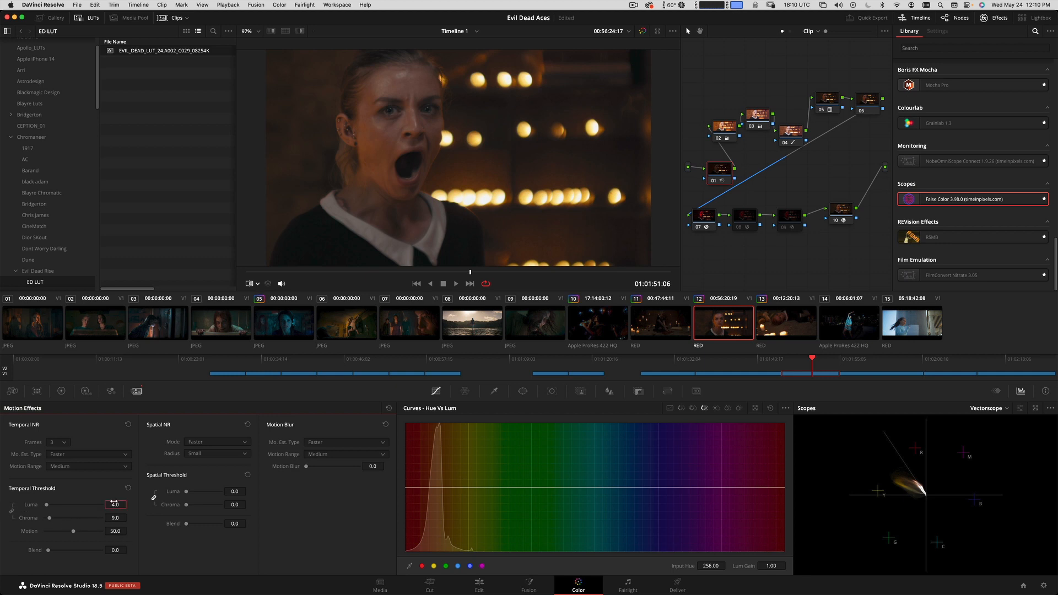
Play clip 12 full screen up to 01:01:54:00 to check node 01's temporal noise reduction.
key(super+f)
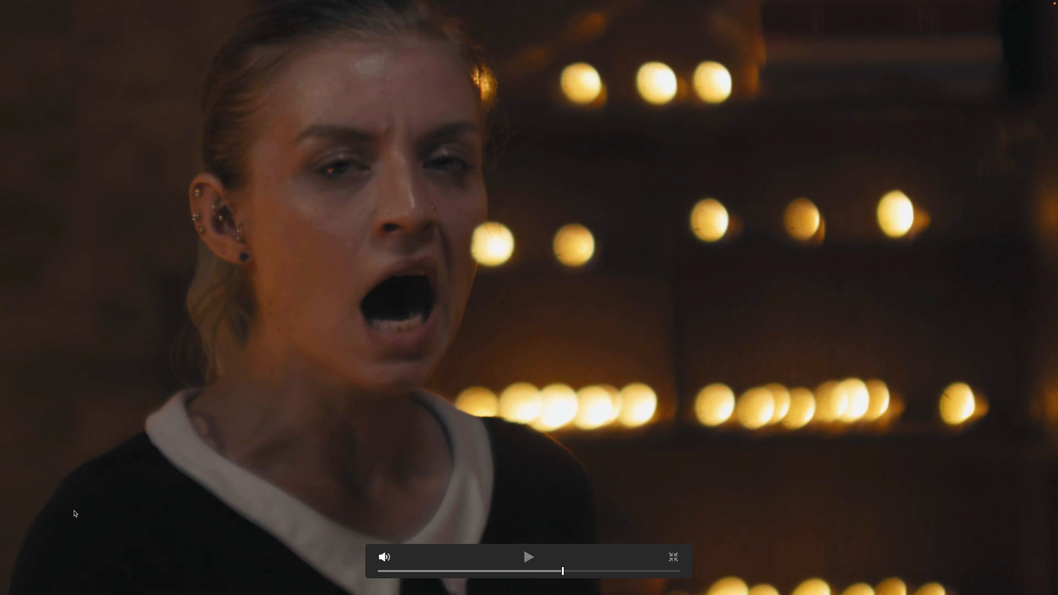
key(space)
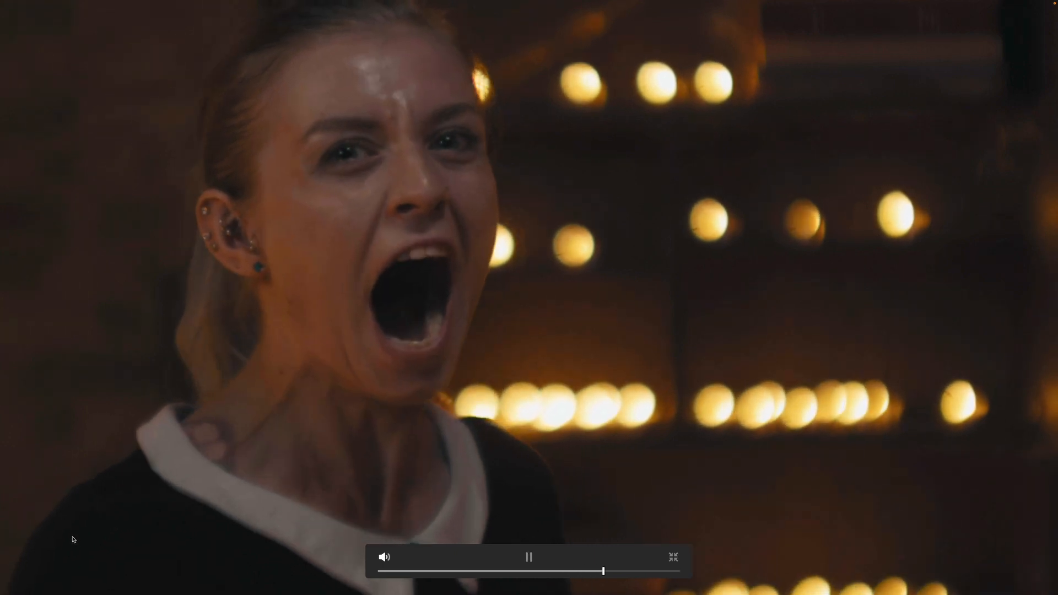
key(space)
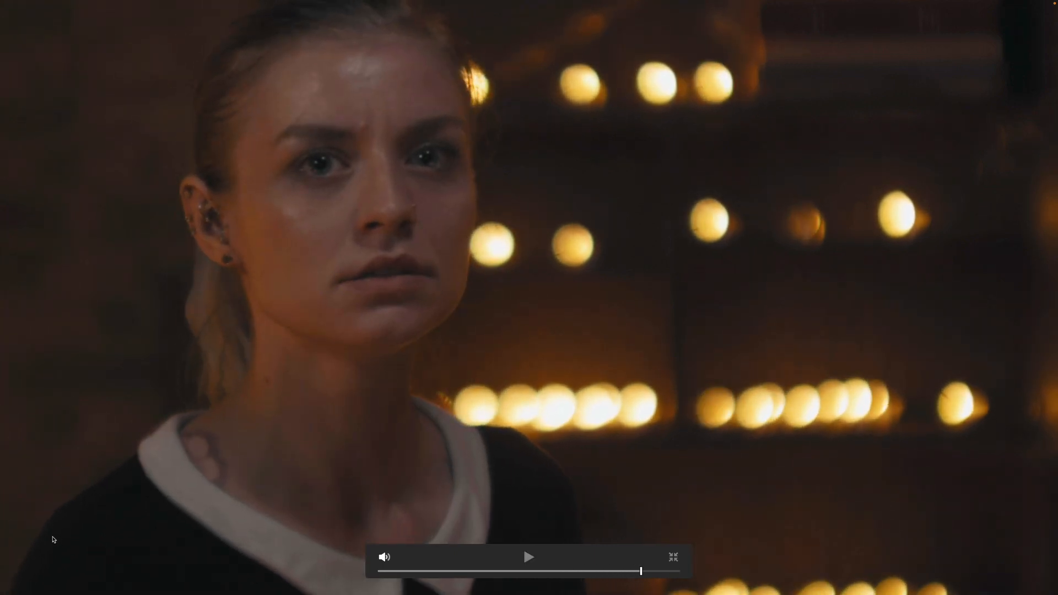
key(Escape)
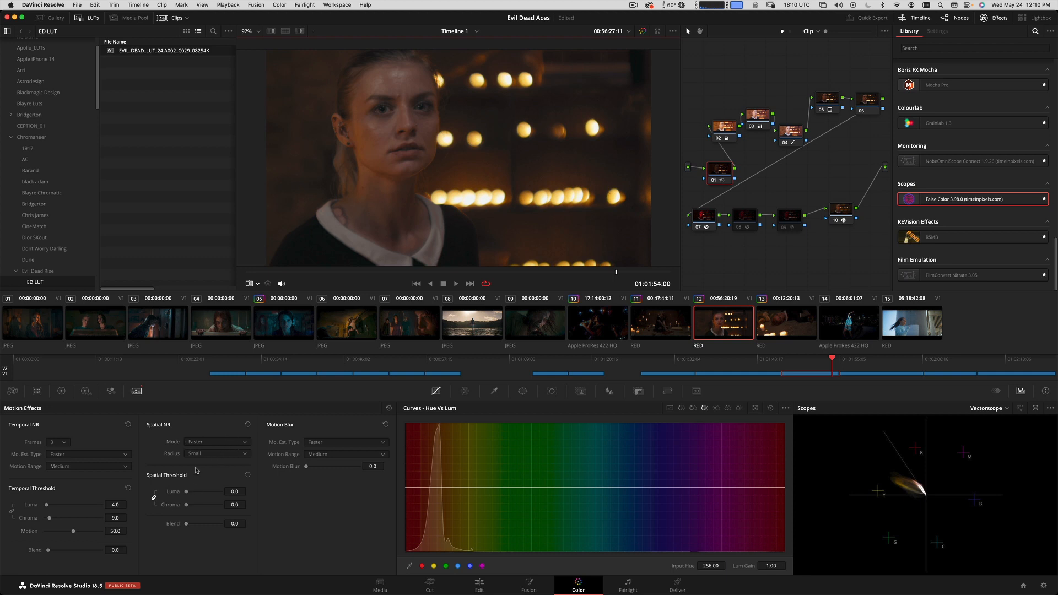
Unlink node 01's spatial threshold and set its Chroma to 9.0, keeping the Spatial NR Mode on Faster.
click(215, 444)
click(196, 461)
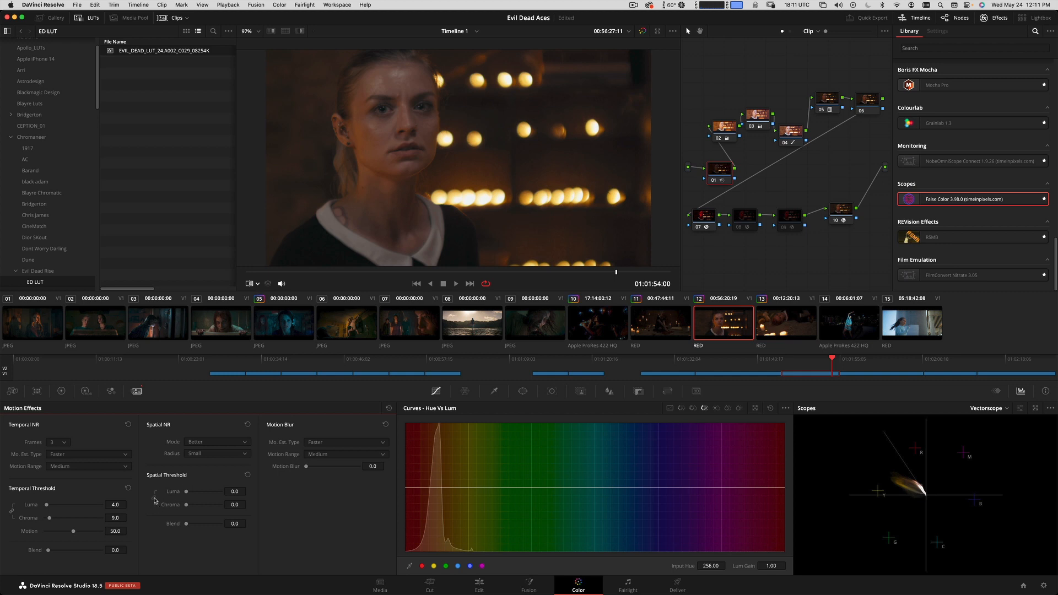
click(213, 447)
click(196, 453)
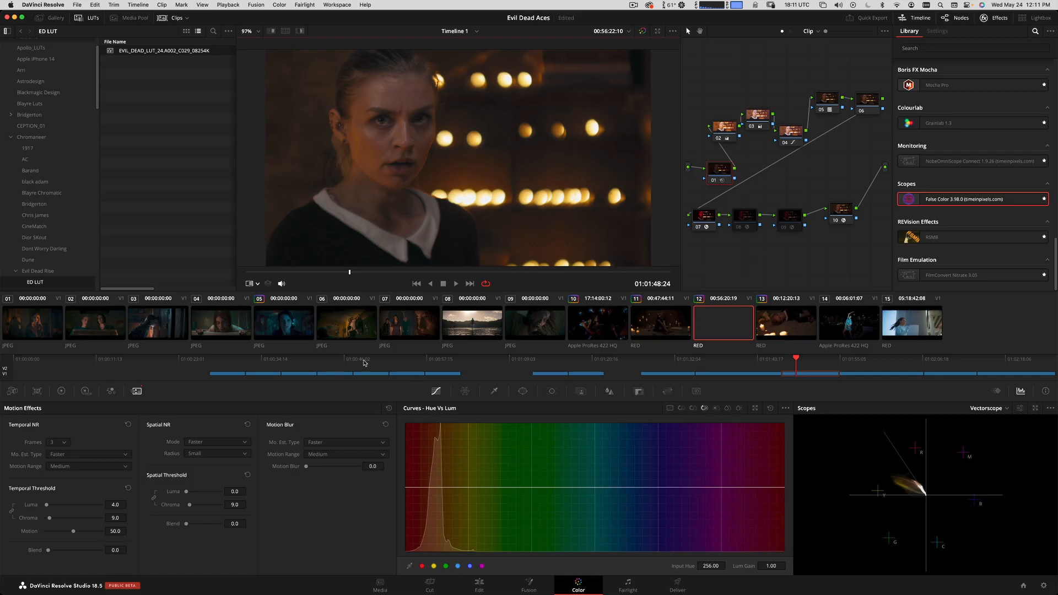
Scrub and play clip 12 up to 01:01:50:24 and check it with the reference wipe.
key(space)
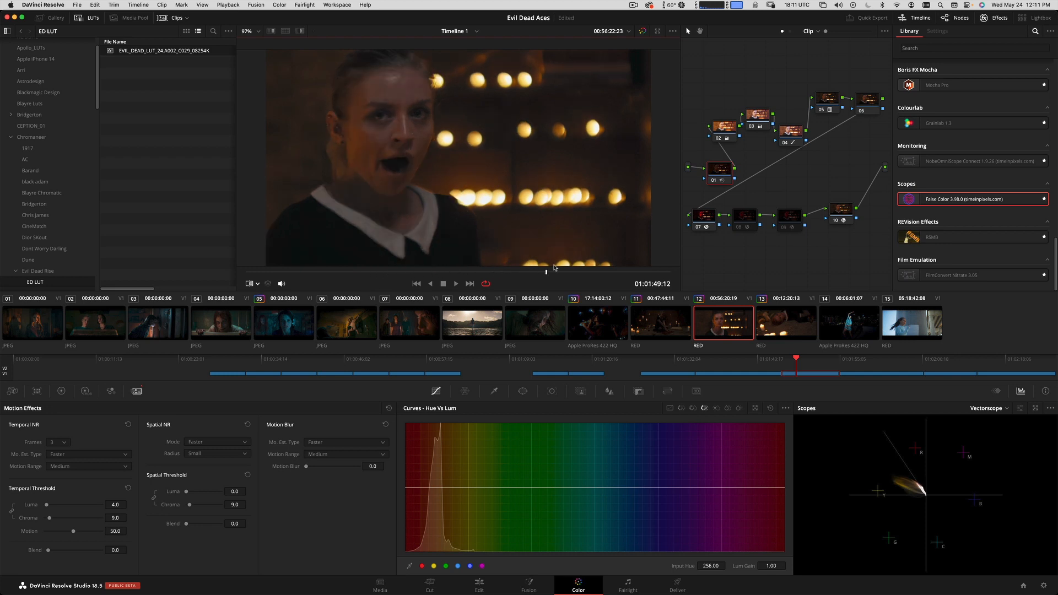
click(355, 272)
click(377, 273)
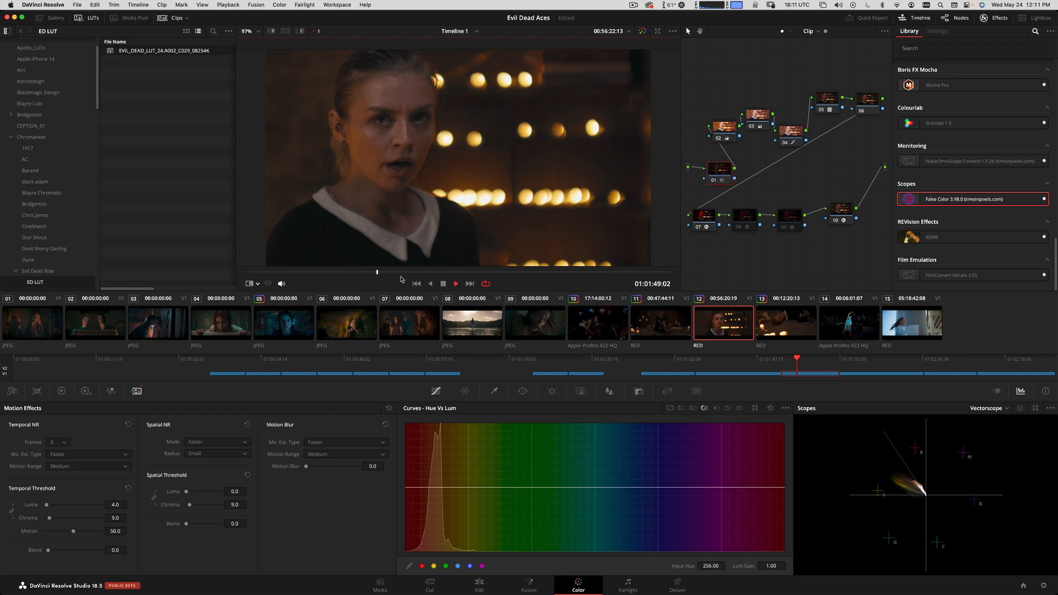
click(531, 272)
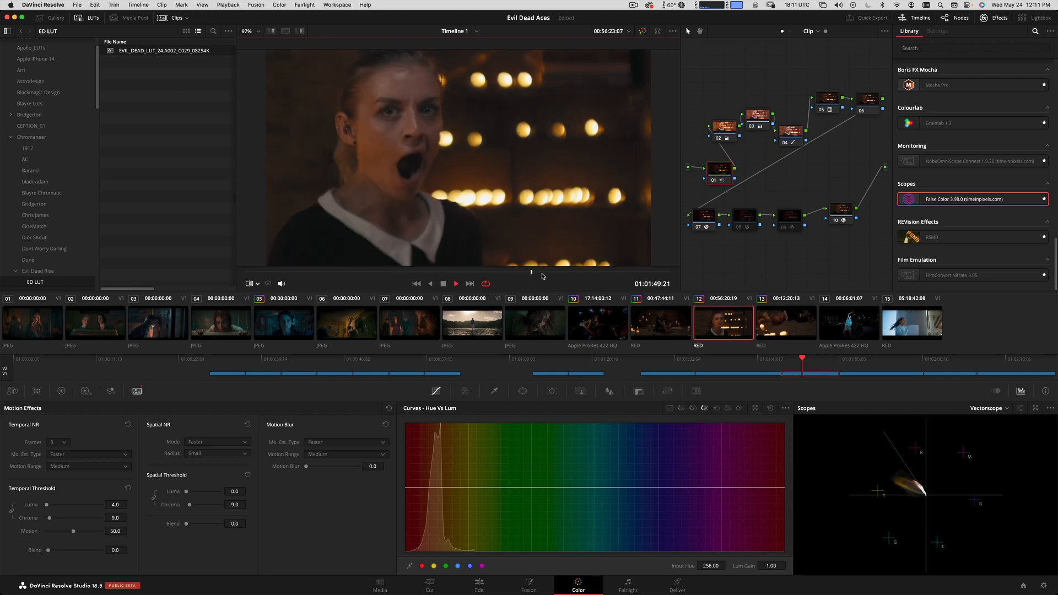
key(space)
key(super+w)
key(super+w)
key(super+w)
key(super+w)
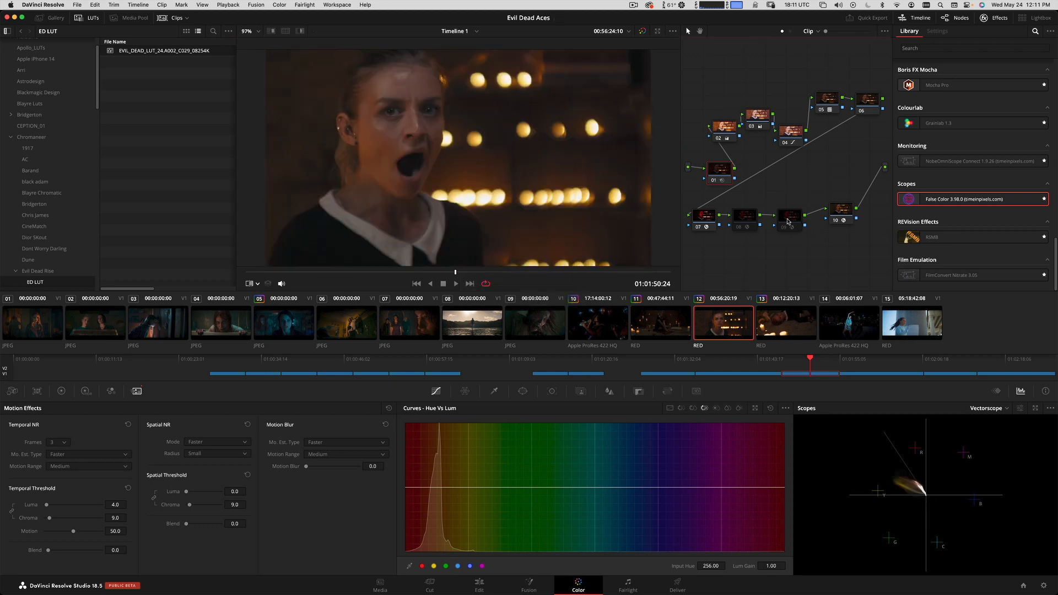
Check clip 12's exposure by briefly switching false color nodes 09 and 08 on and off.
click(787, 222)
key(super+d)
key(super+d)
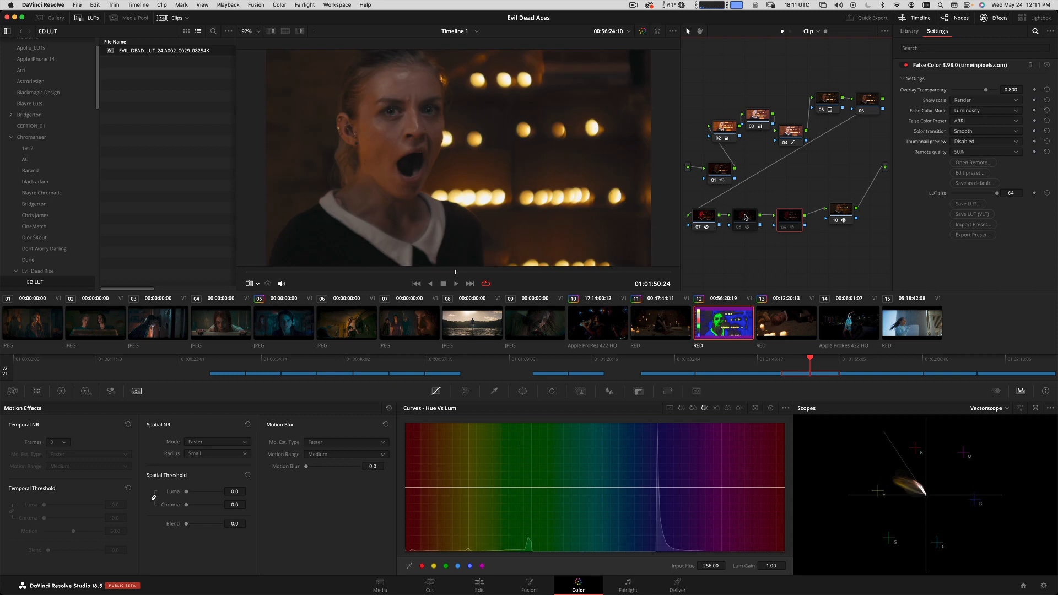
click(744, 217)
key(super+d)
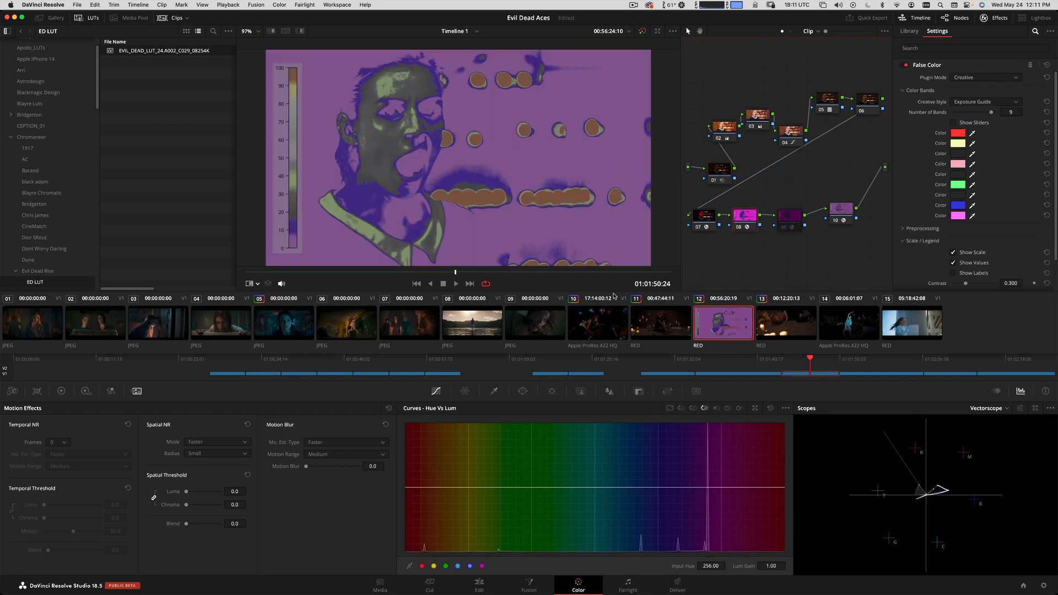
key(super+d)
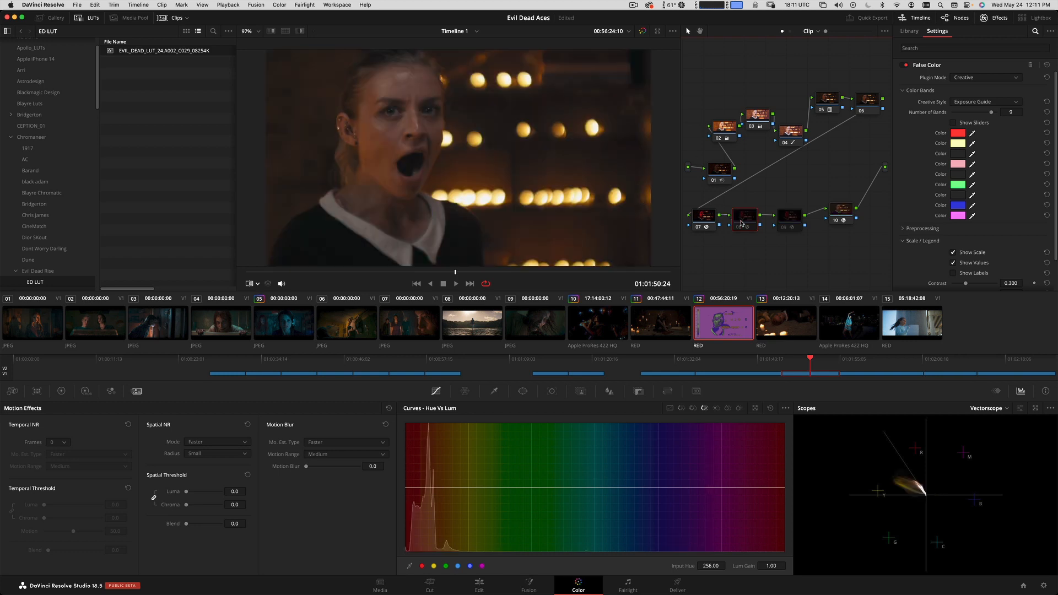
click(794, 221)
key(super+d)
key(super+d)
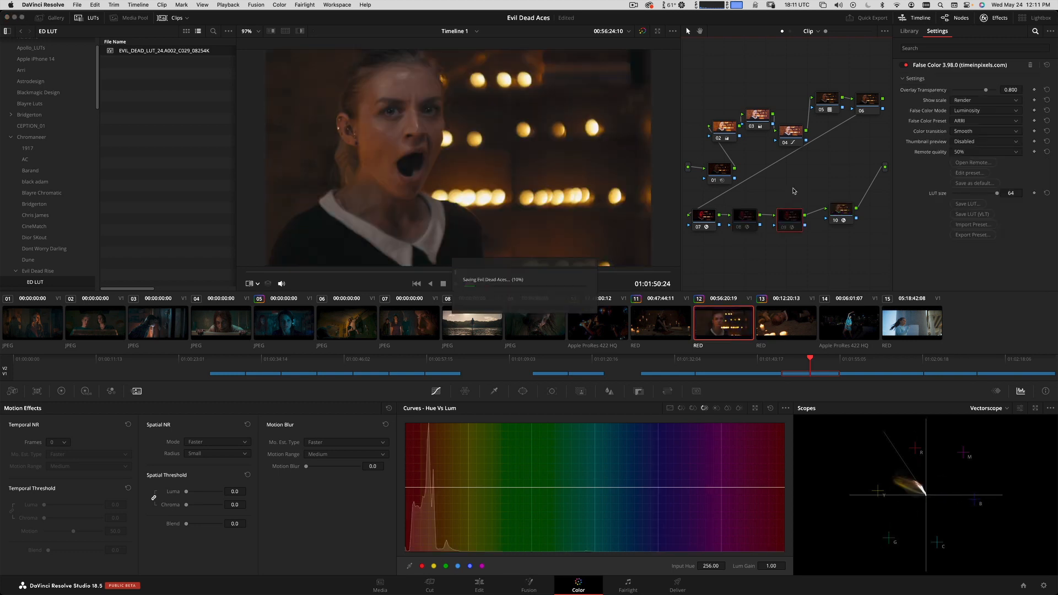
Rearrange clip 12's node graph, aligning nodes 02 to 04 in one row with 05 and 06 beneath, and node 10 beside node 09.
click(836, 220)
drag(836, 221, 827, 223)
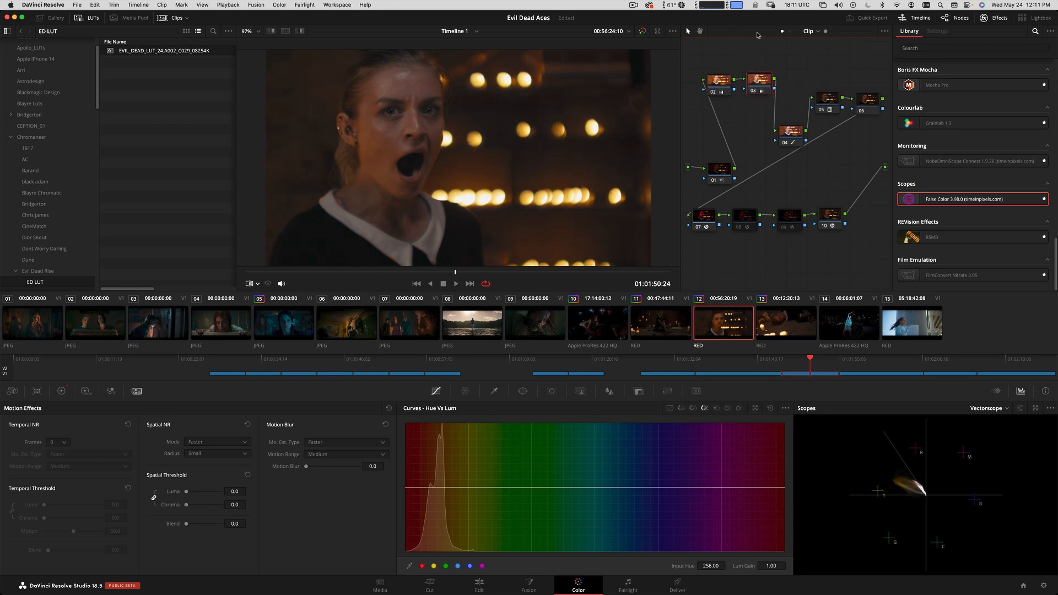
drag(790, 134, 762, 127)
click(864, 104)
drag(864, 104, 804, 119)
click(770, 119)
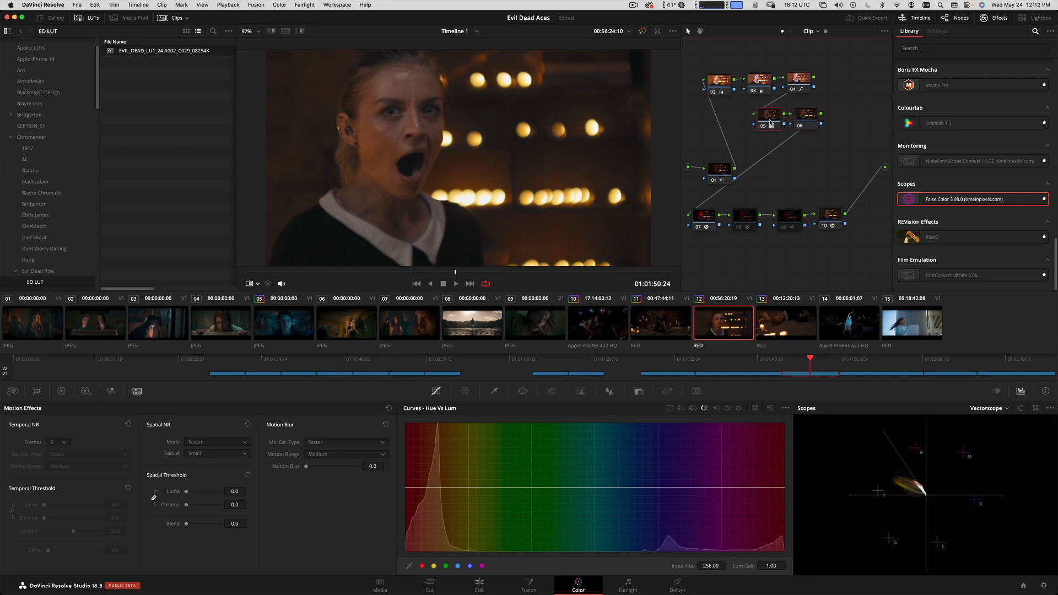
click(819, 122)
drag(806, 121, 814, 121)
Search the effects library for "film", apply Film Grain to node 06, and set its preset to 35mm.
click(1050, 32)
click(1027, 43)
click(1009, 47)
text(film)
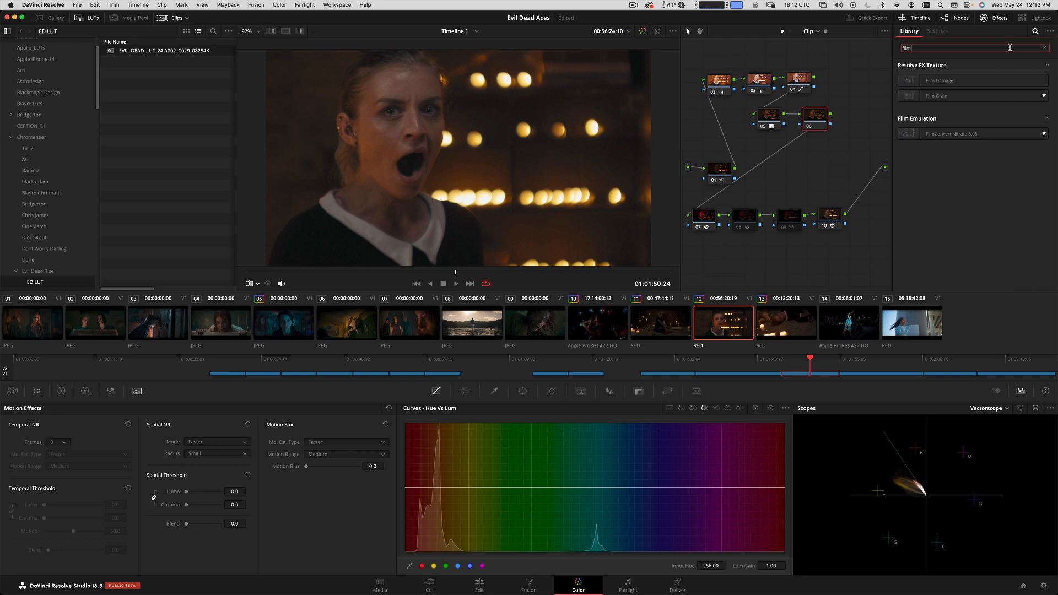
drag(939, 95, 817, 117)
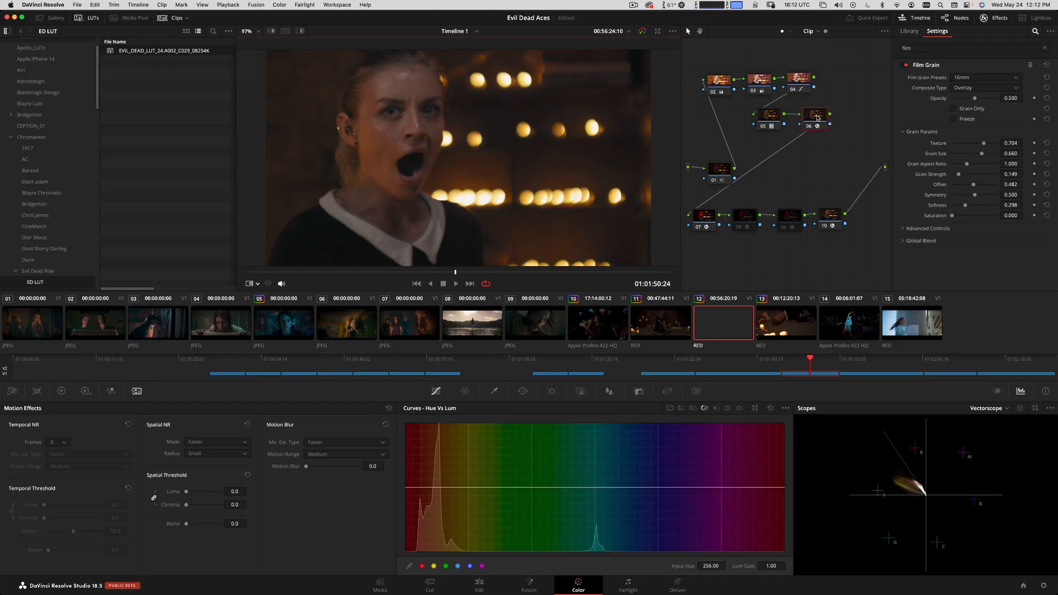
click(985, 80)
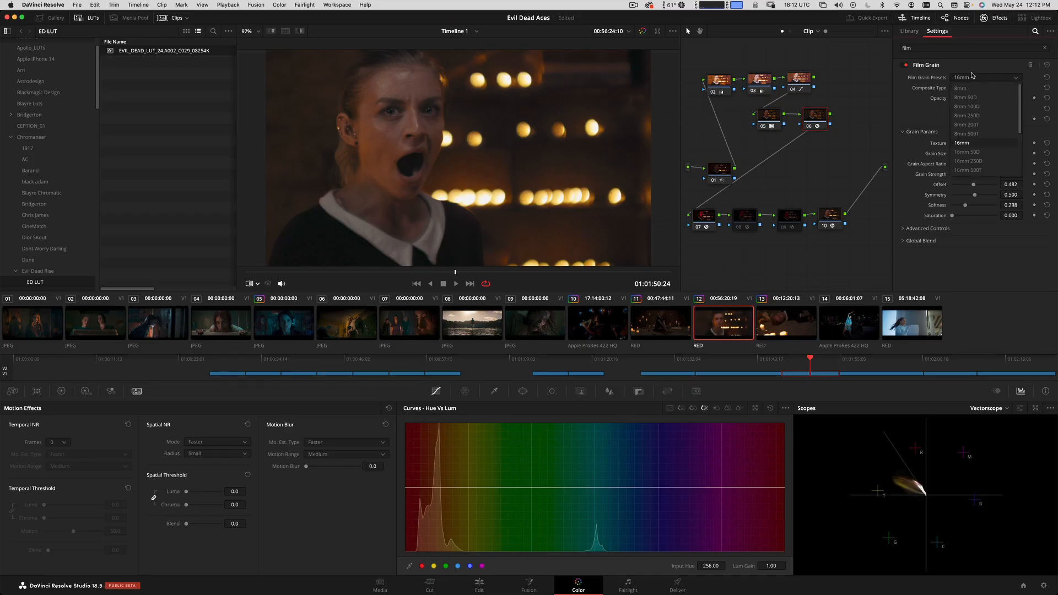
scroll(965, 146, down, 4)
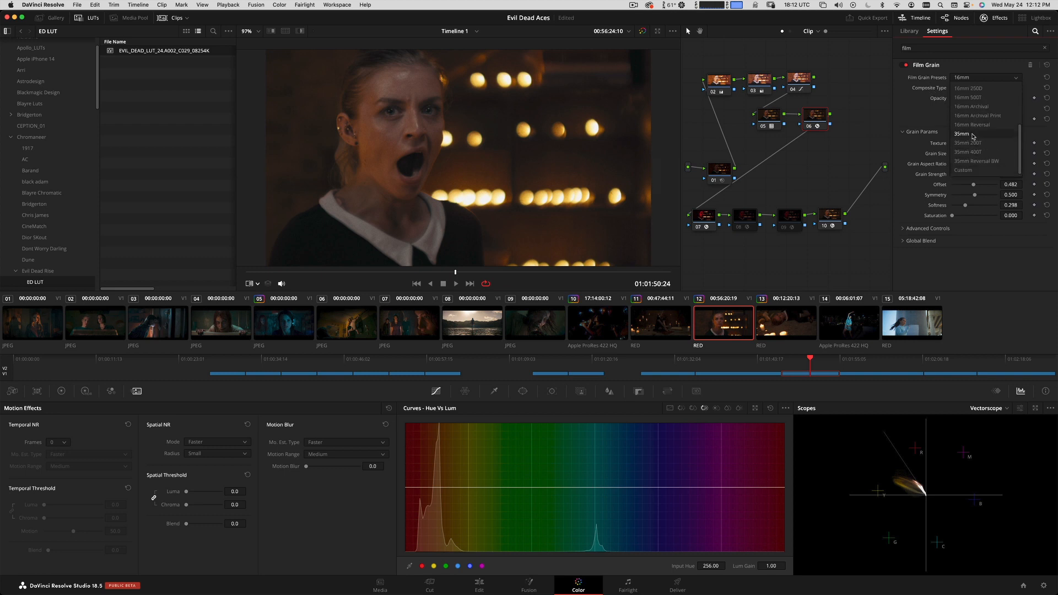
click(971, 134)
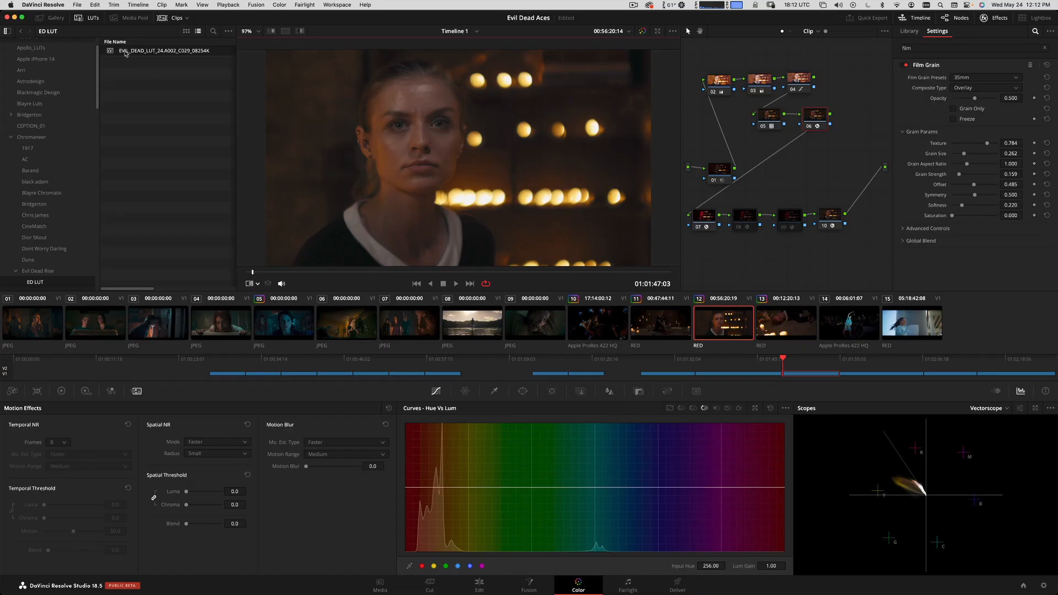
Set the Render Cache mode to User and enable Render Cache Color Output for clip 12.
click(225, 6)
mouse_move(265, 54)
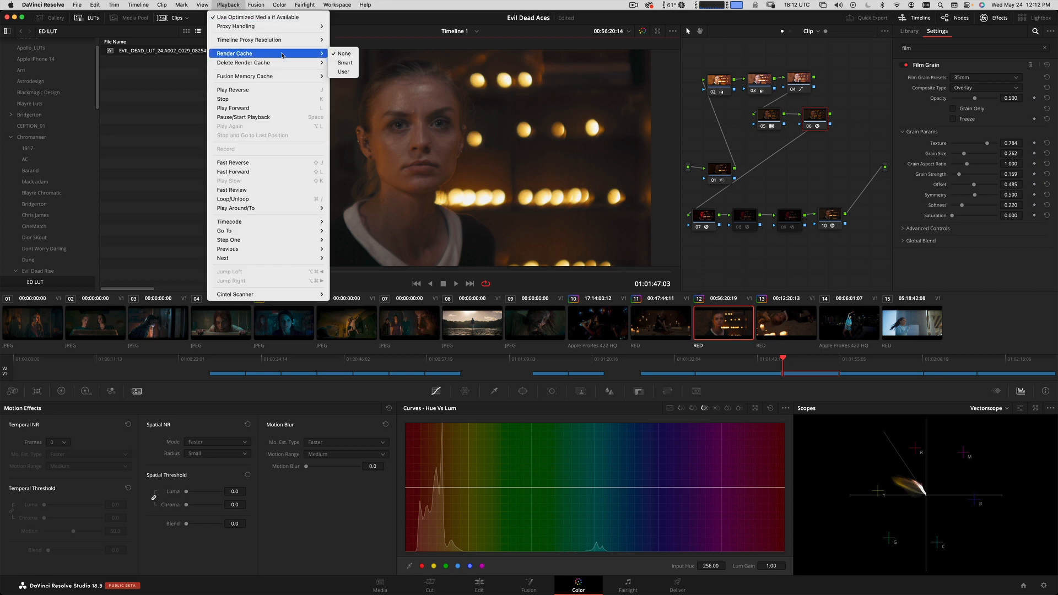
click(336, 73)
right_click(719, 331)
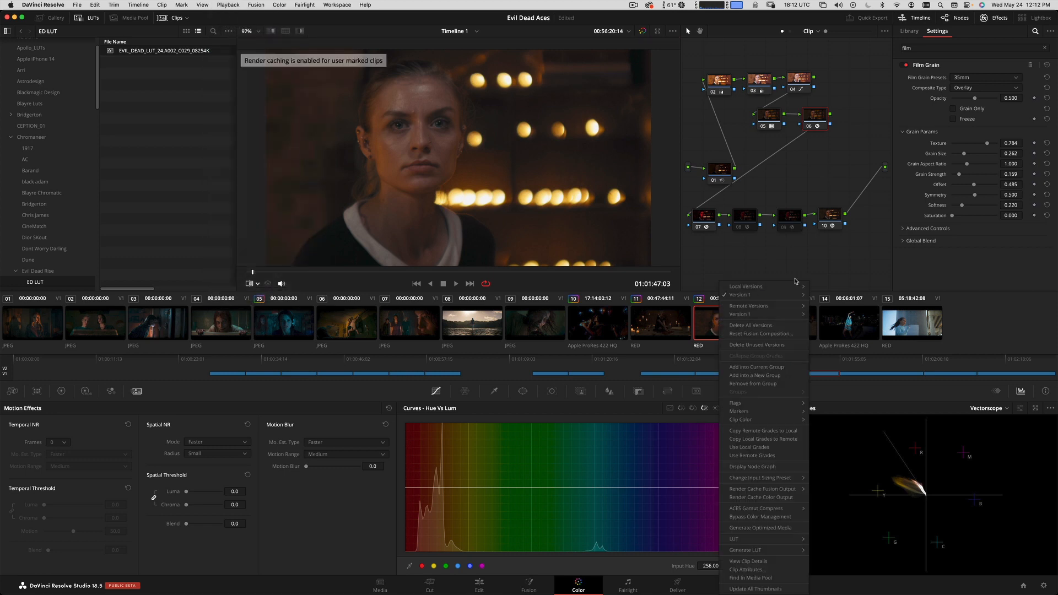
click(774, 497)
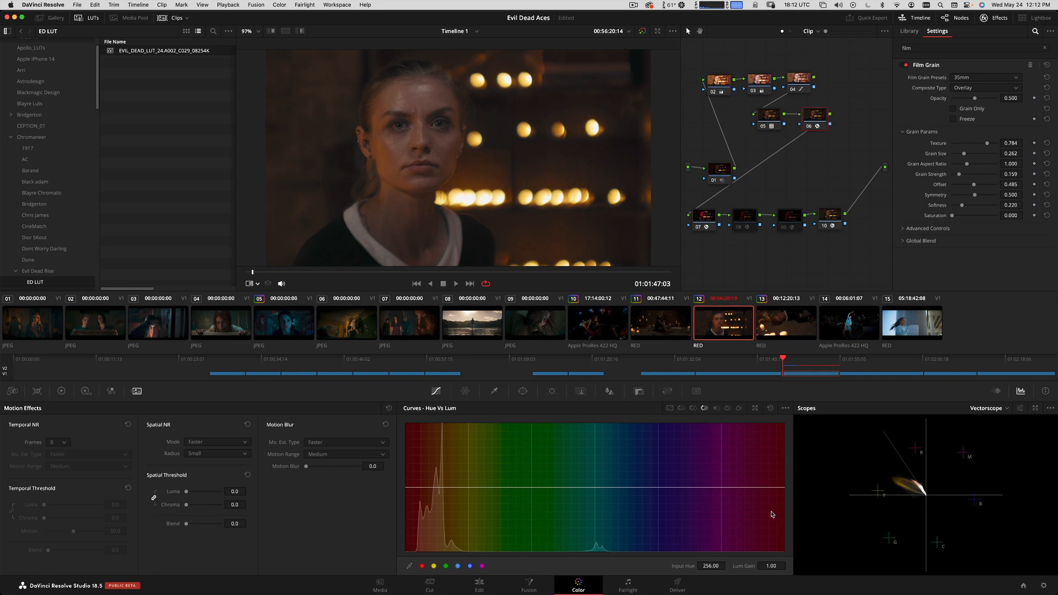
Review clip 12 full screen and compare the picture with node 01's noise reduction switched off and on.
key(space)
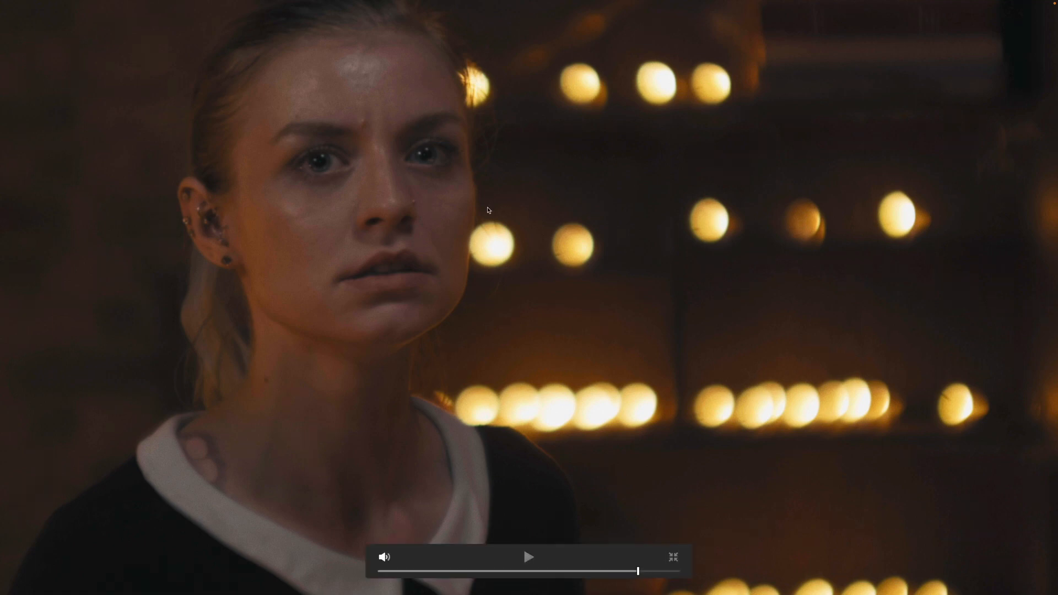
key(Escape)
drag(343, 272, 526, 257)
click(722, 175)
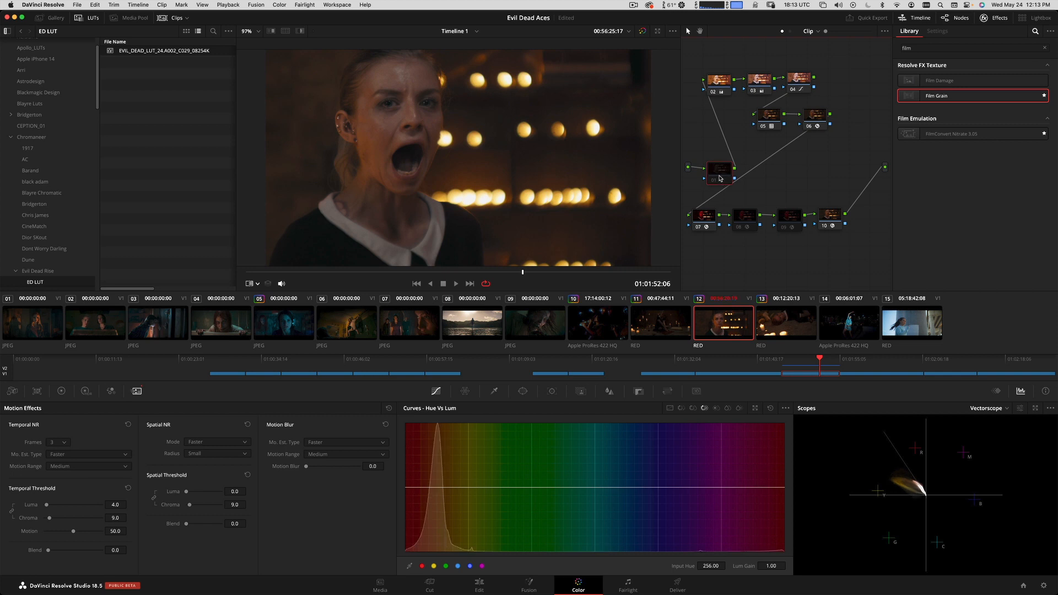
key(super+f)
key(space)
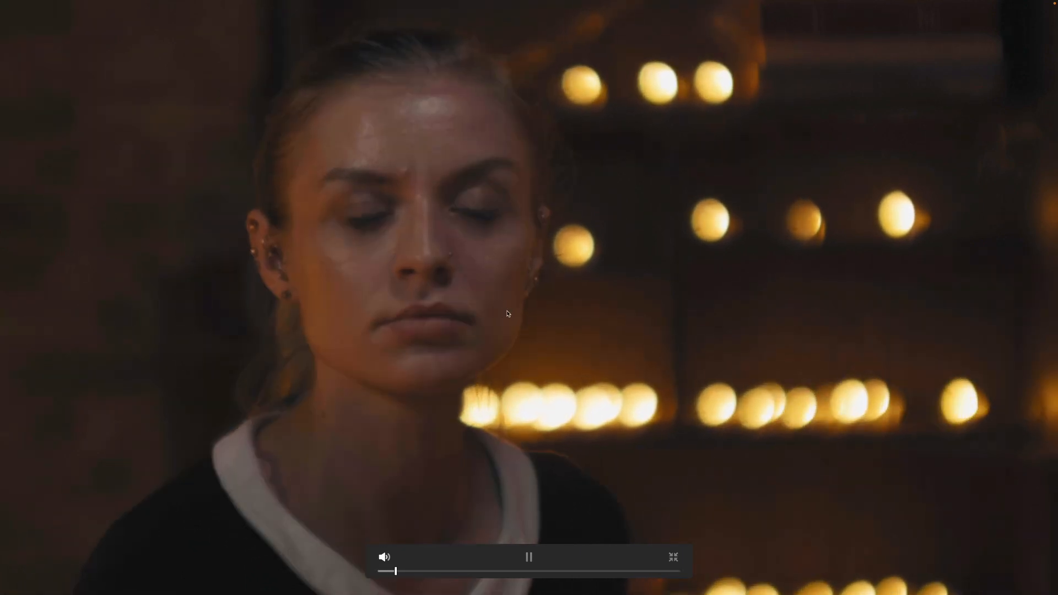
key(Escape)
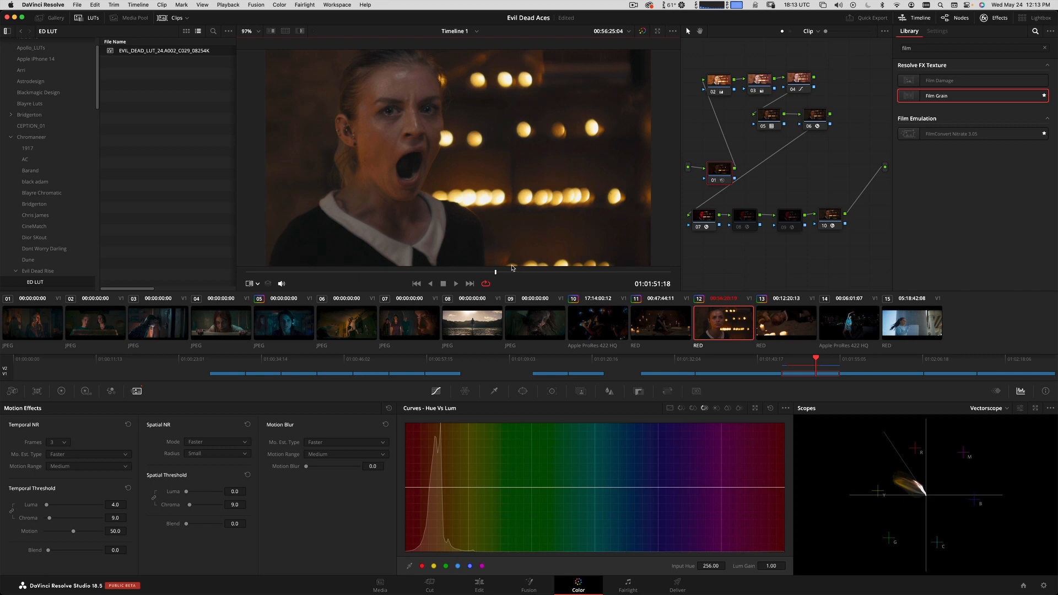
Compare clip 12 with its grade bypassed, and play the timeline from clip 11 into clip 12 to review it full screen.
click(642, 32)
click(642, 31)
click(781, 362)
key(space)
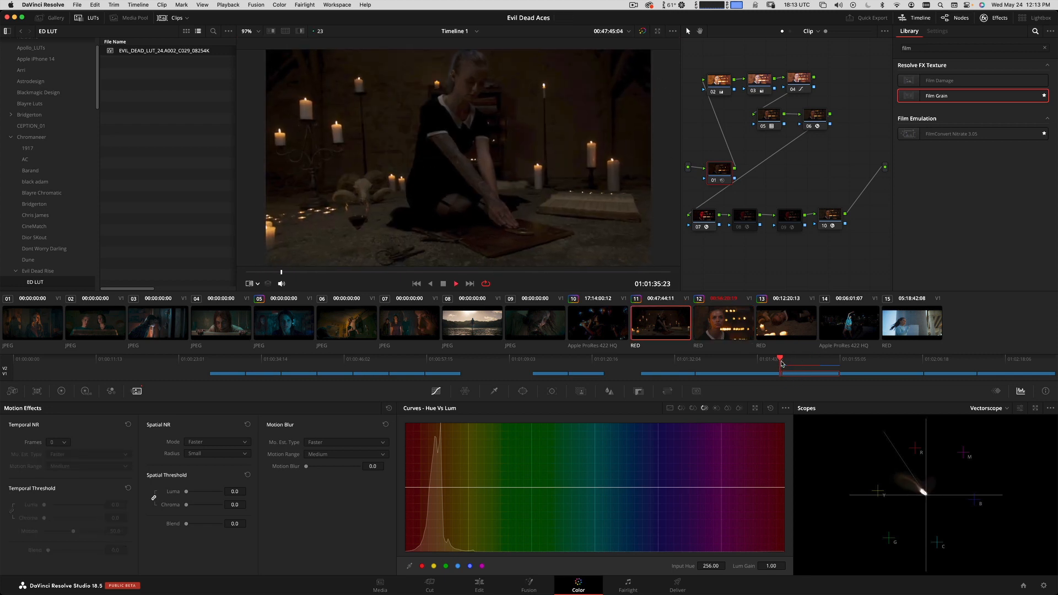
key(space)
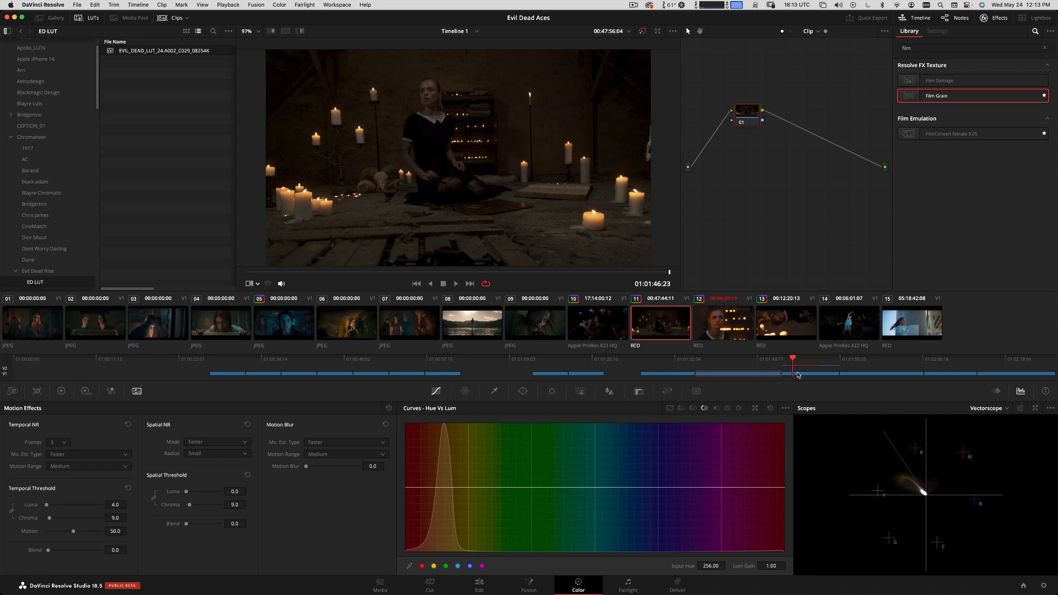
click(792, 361)
key(space)
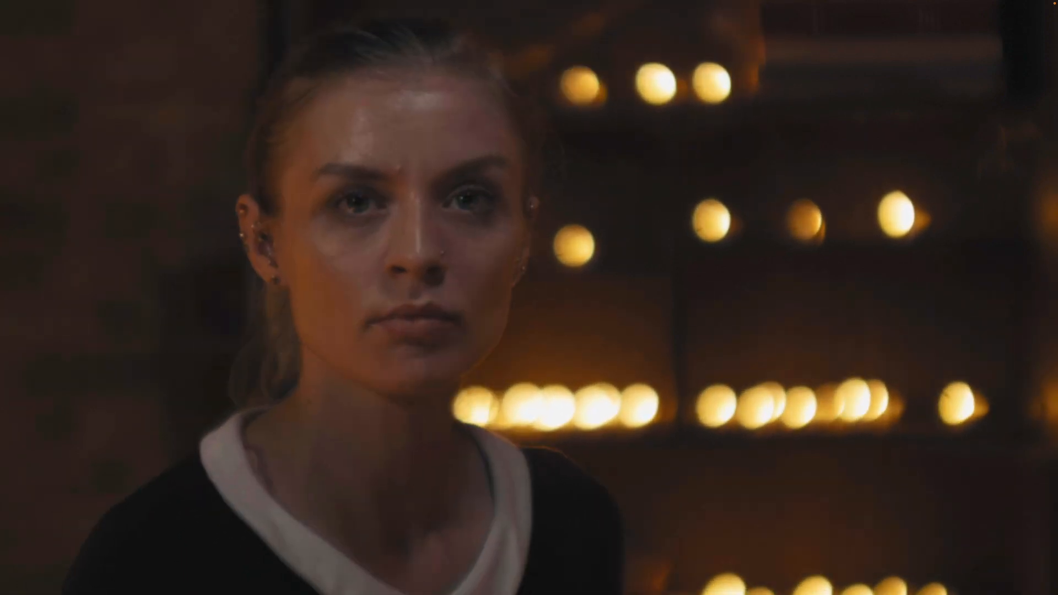
mouse_move(552, 417)
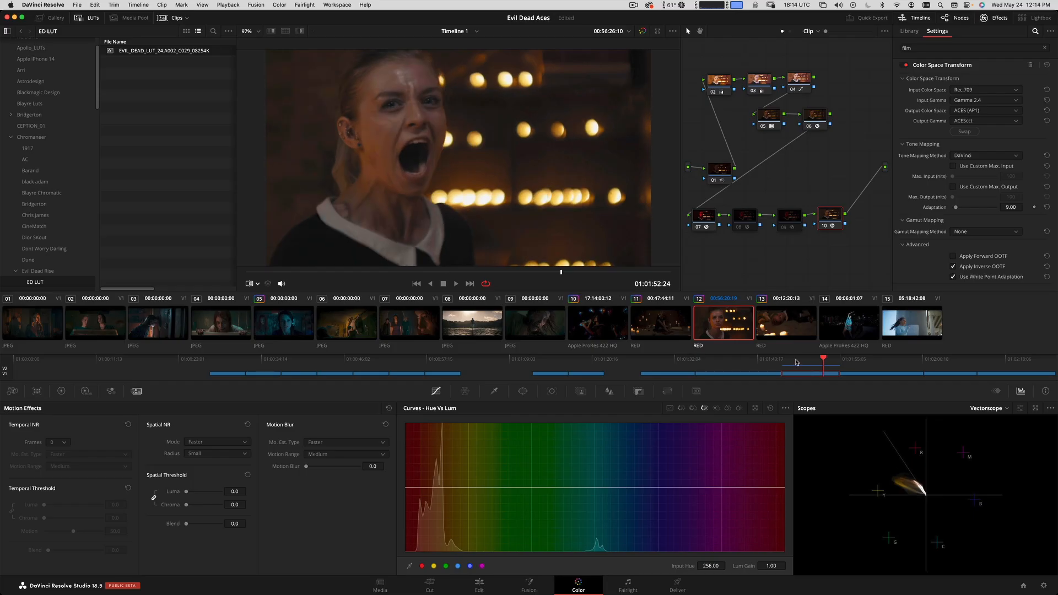
Return clip 12 to 01:01:50:24, compare it full screen with the film still, and play it on.
key(Up)
click(703, 330)
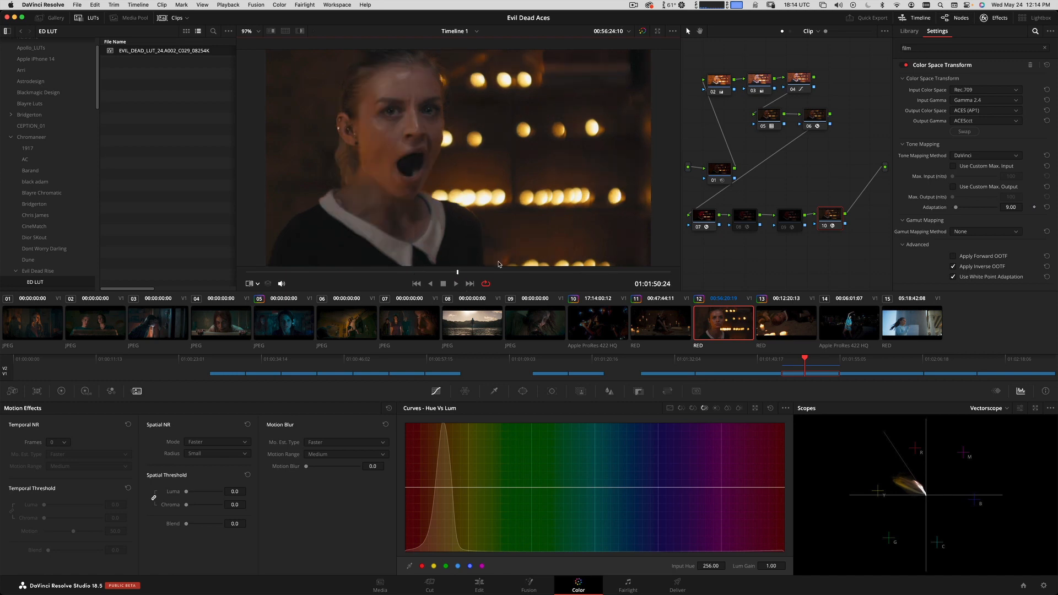
click(457, 283)
key(super+f)
key(Down)
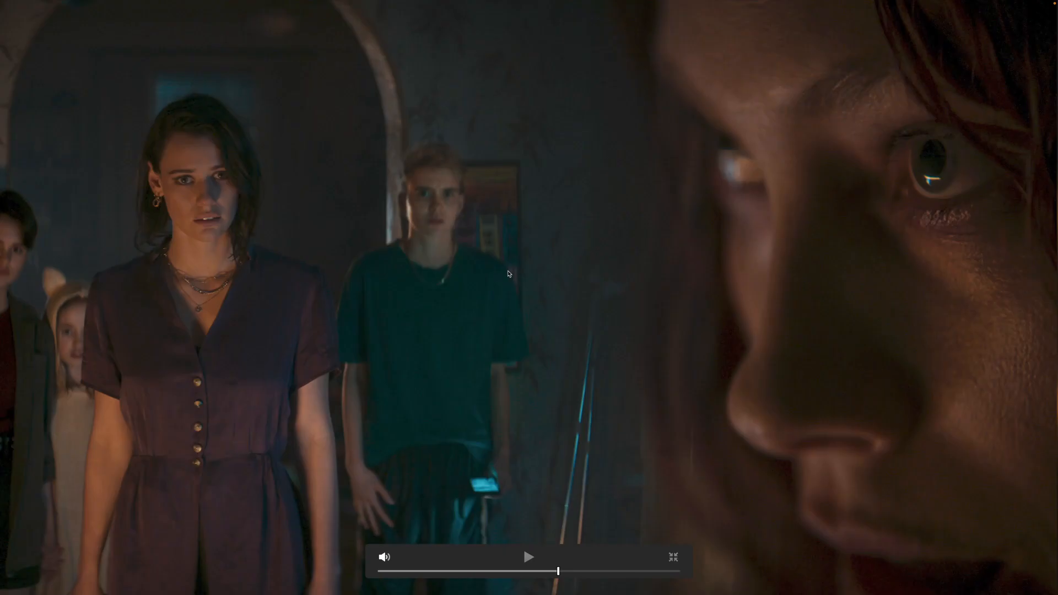
key(Up)
key(Down)
key(space)
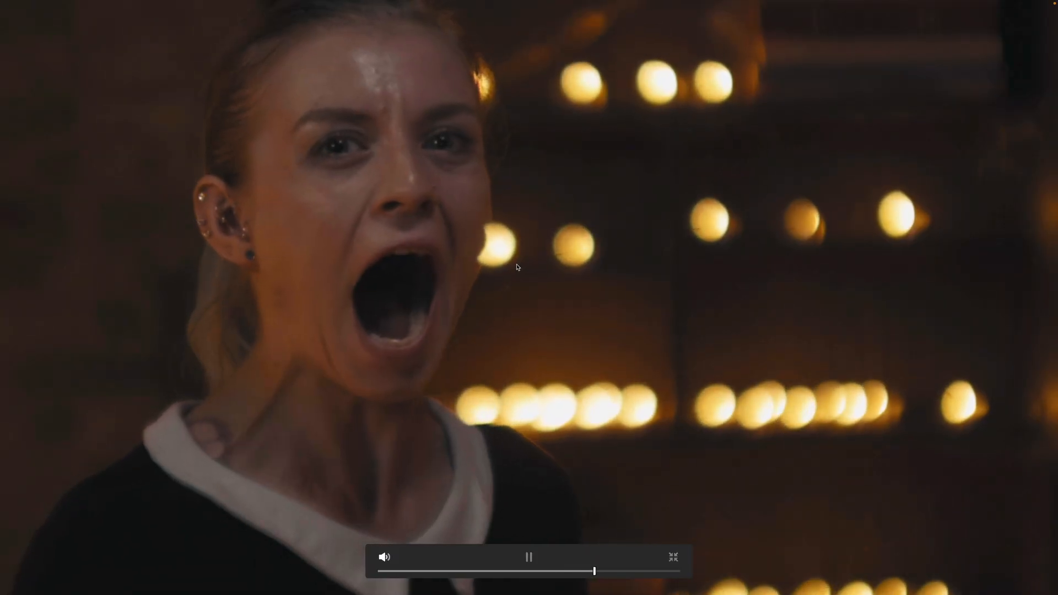
Stop clip 12's full-screen playback and restore its disabled final Color Space Transform node.
key(space)
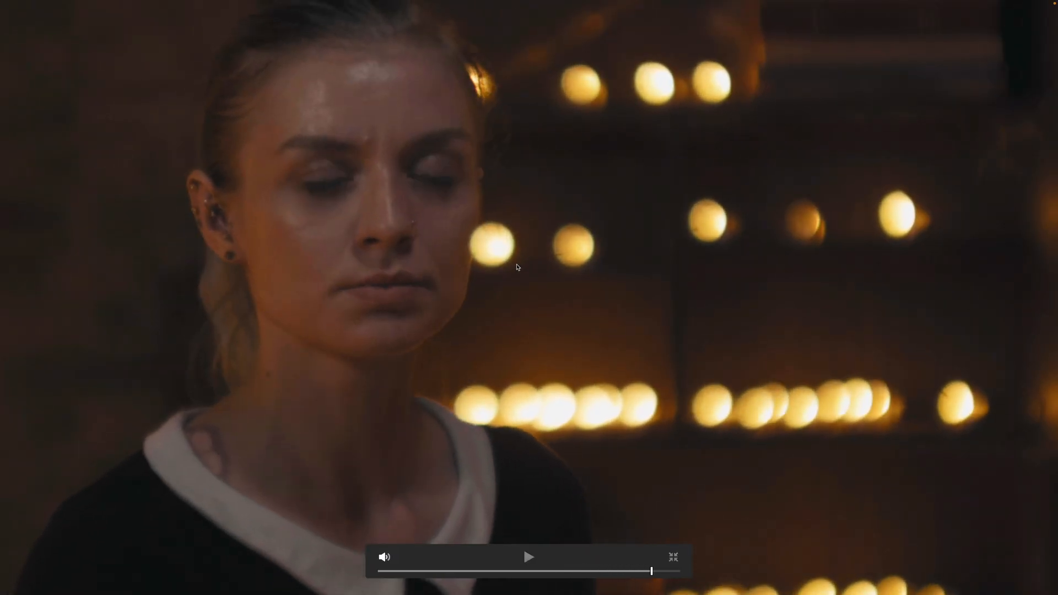
key(Escape)
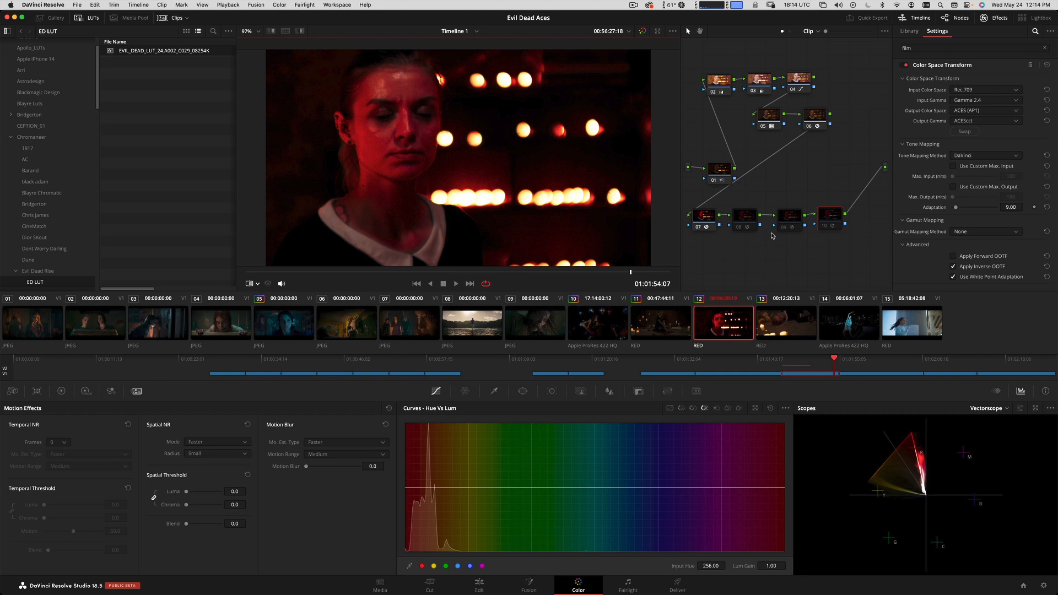
key(super+z)
Apply clip 12's grade to clip 13 and move the playhead to 01:02:01:15.
click(793, 328)
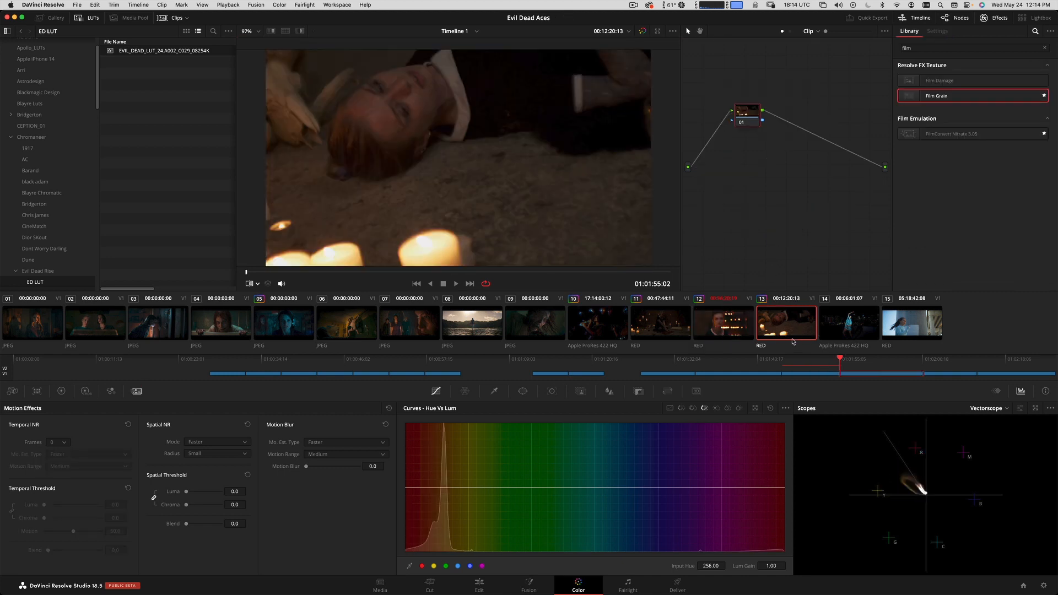
right_click(732, 326)
click(760, 455)
drag(327, 271, 482, 250)
Check clip 13's exposure with the False Color in node 09, and lower it on node 02.
click(792, 216)
key(ctrl+d)
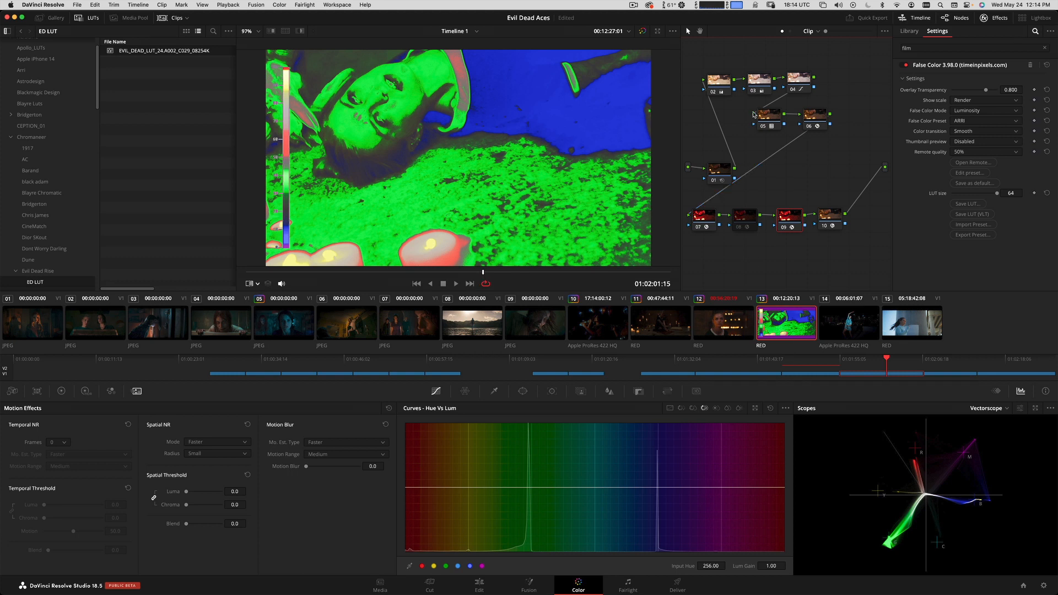
key(ctrl+d)
click(719, 82)
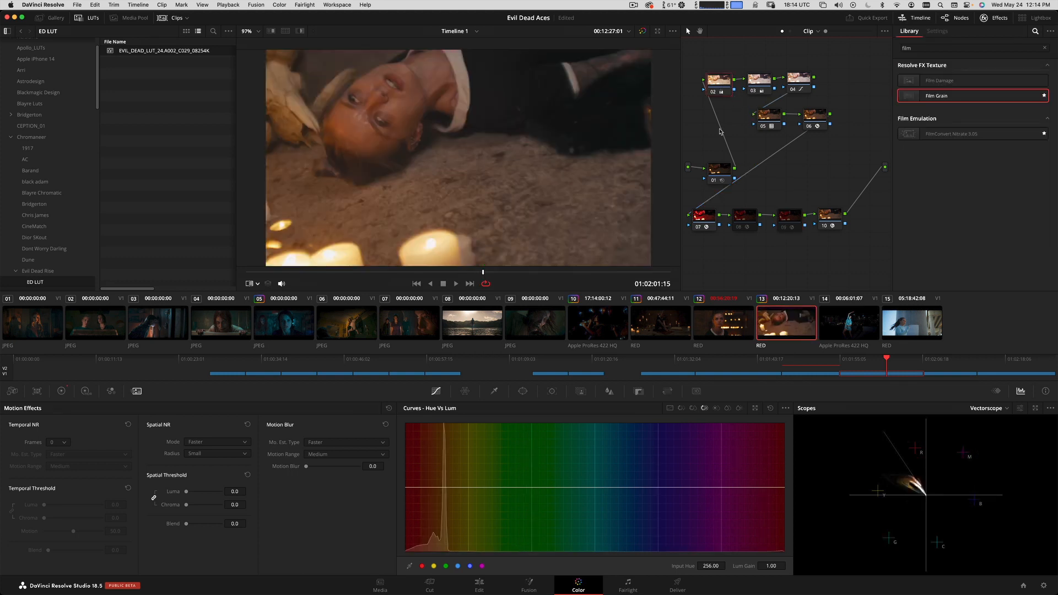
Lower clip 13's exposure further on node 02 against the False Color overlay, and disable node 09 again.
click(788, 216)
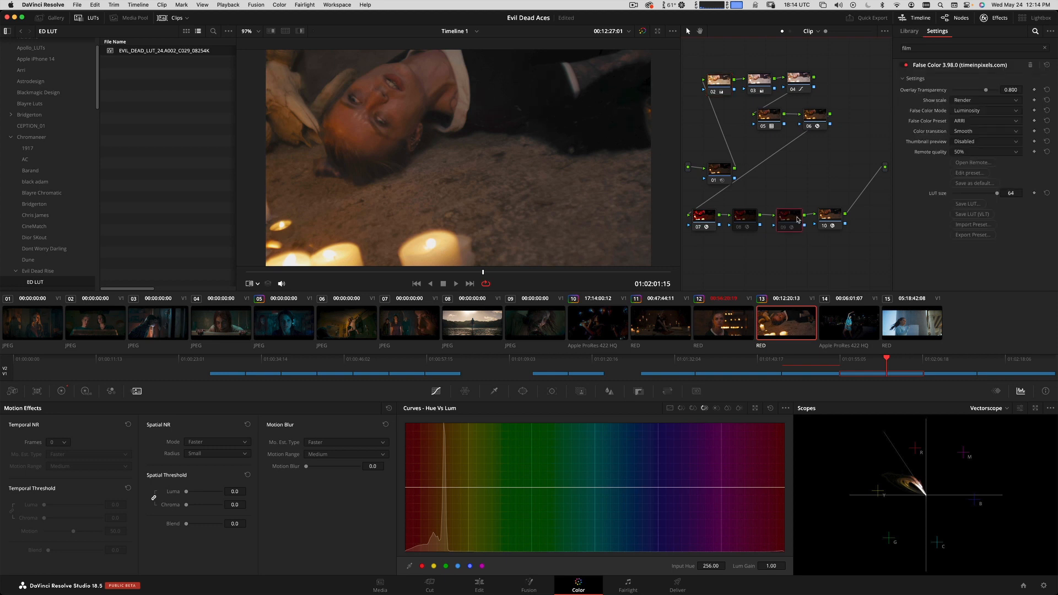
key(ctrl+d)
click(714, 81)
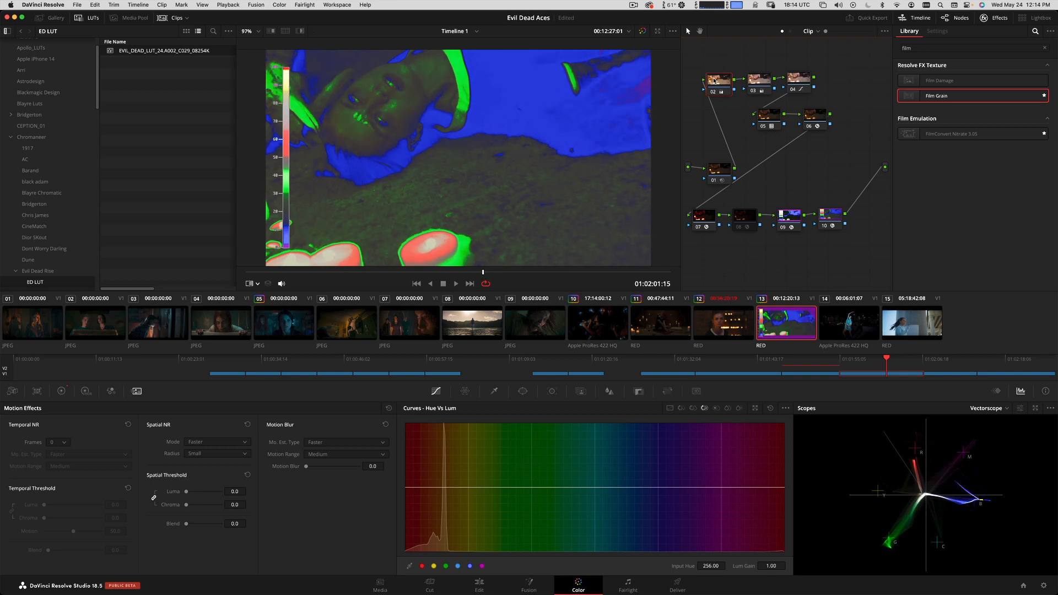
click(792, 217)
key(ctrl+d)
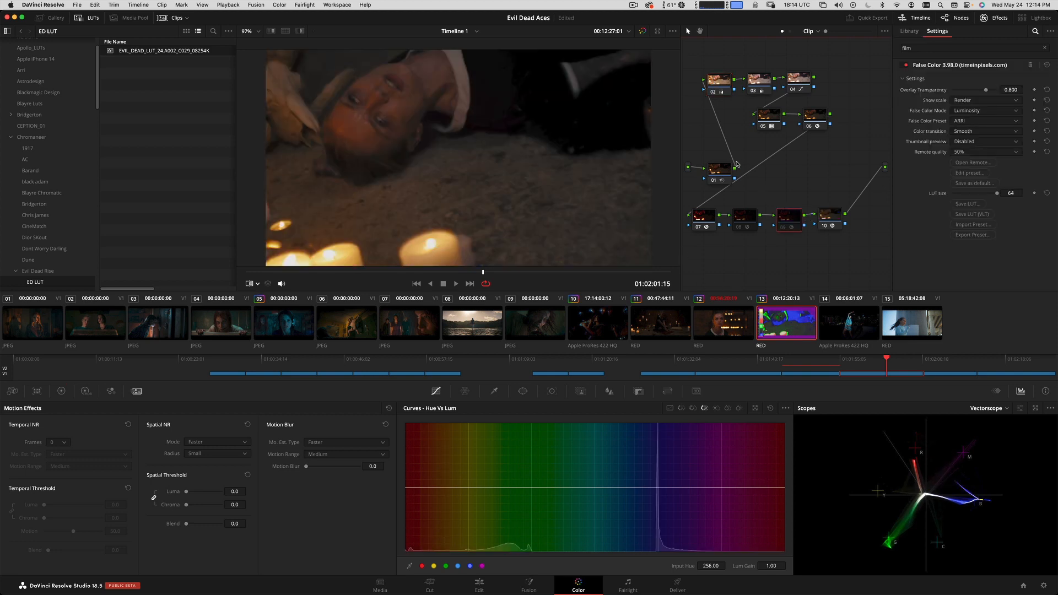
Compare clip 13 with the film still in the viewer and full screen, and play it to 01:02:03:14.
key(ctrl+w)
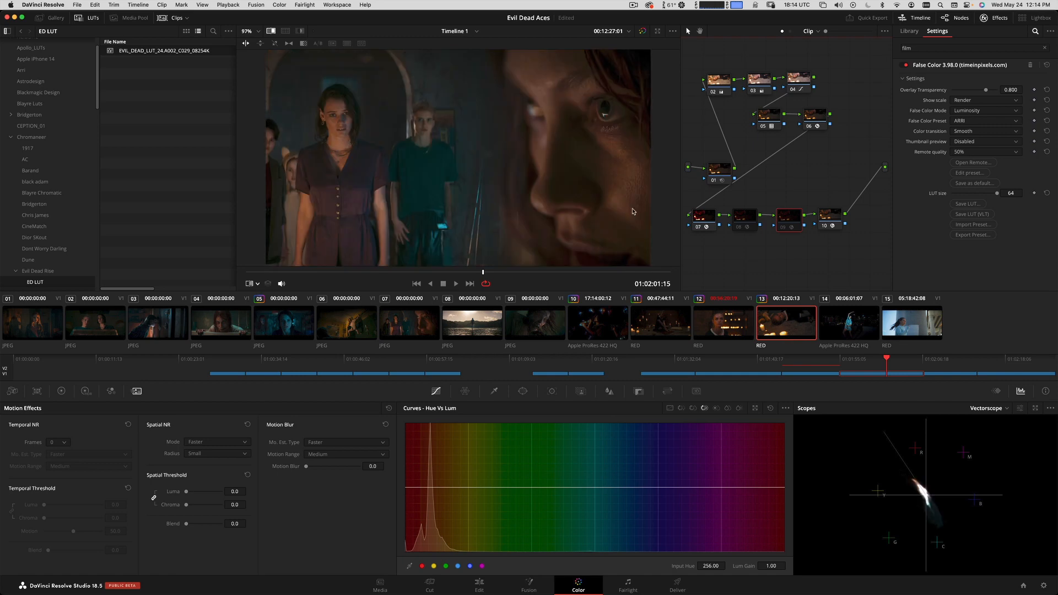
key(super+w)
key(super+f)
key(space)
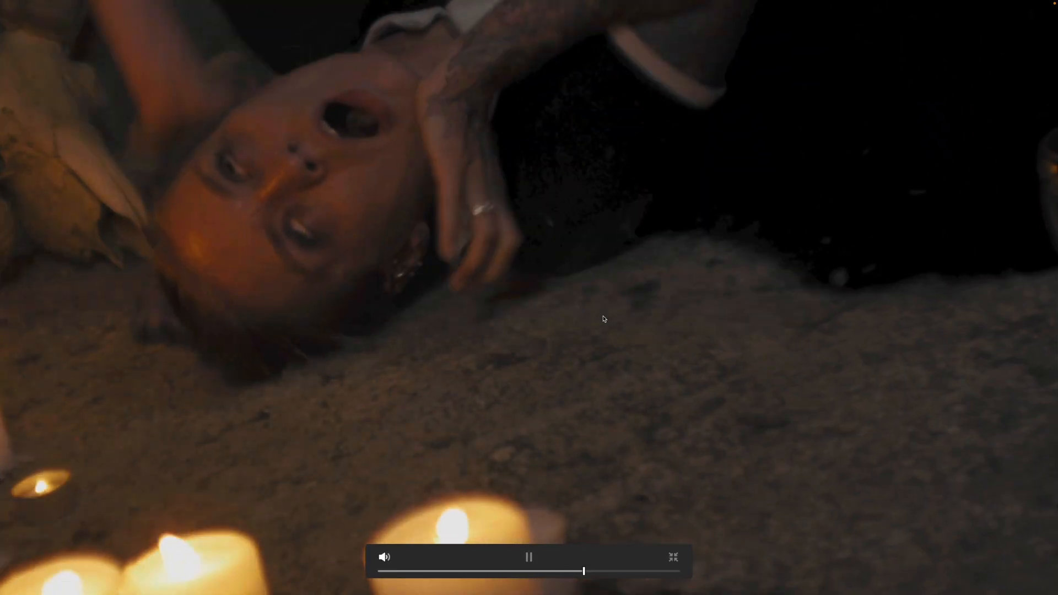
key(space)
key(super+w)
key(super+w)
key(space)
key(space)
key(Escape)
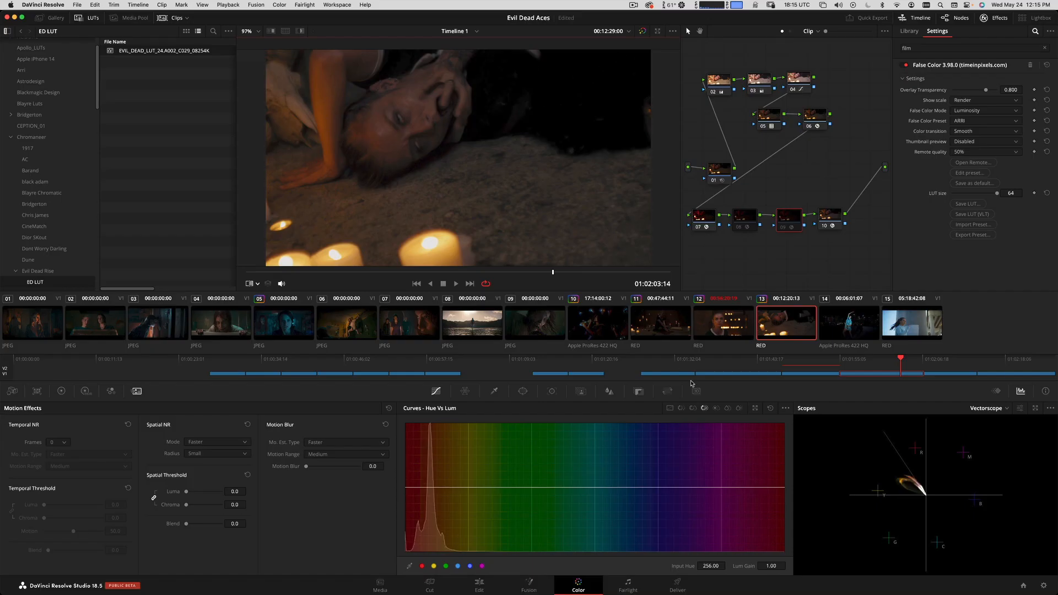
Apply clip 12's grade to clip 11.
click(687, 328)
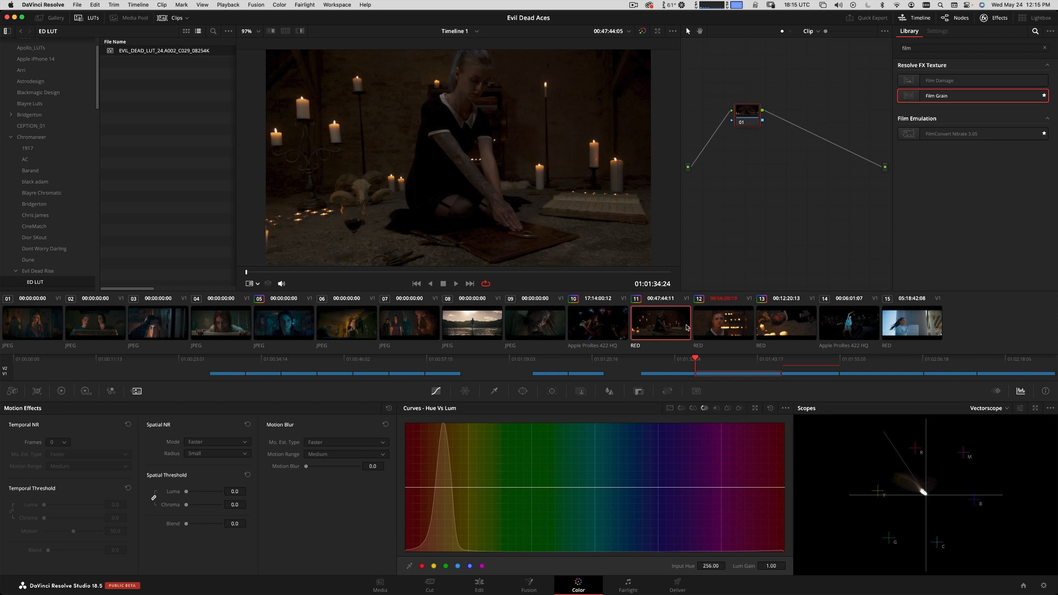
right_click(725, 331)
click(778, 187)
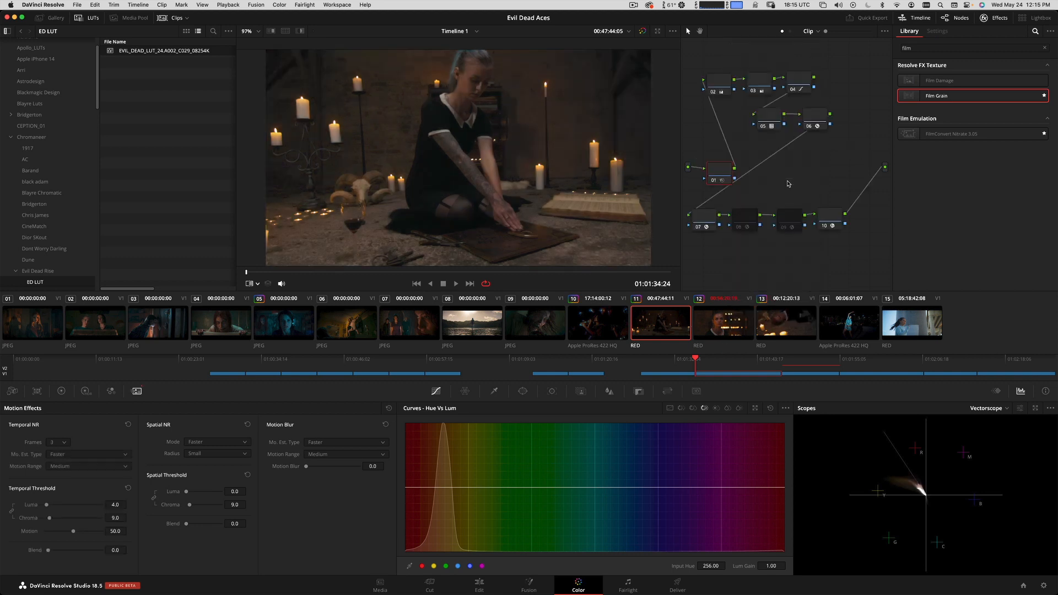
Play clip 11, and compare it with clip 12 and with the film still, including full screen.
key(space)
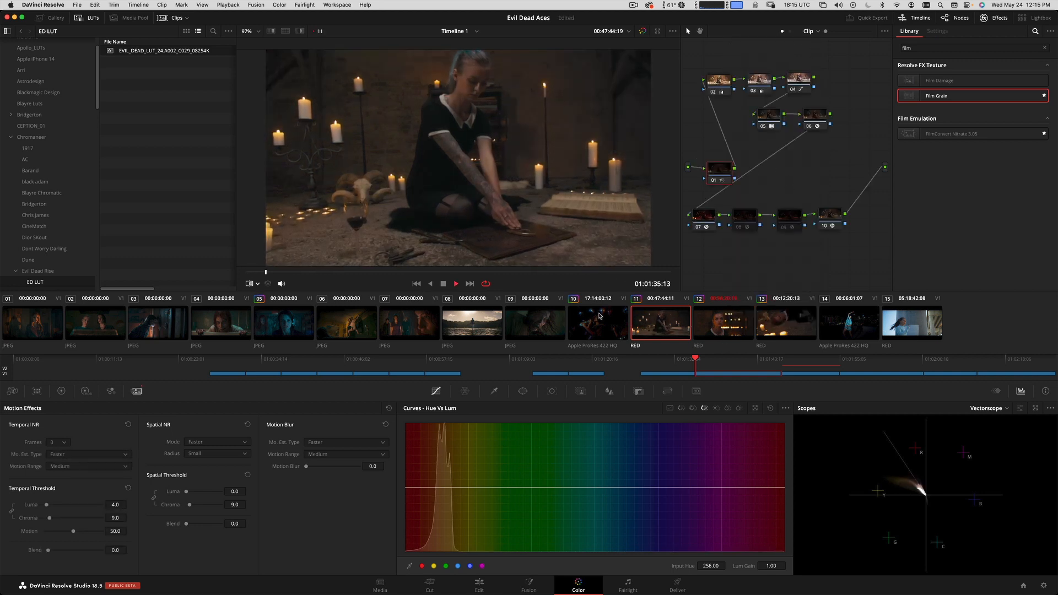
click(719, 318)
click(676, 321)
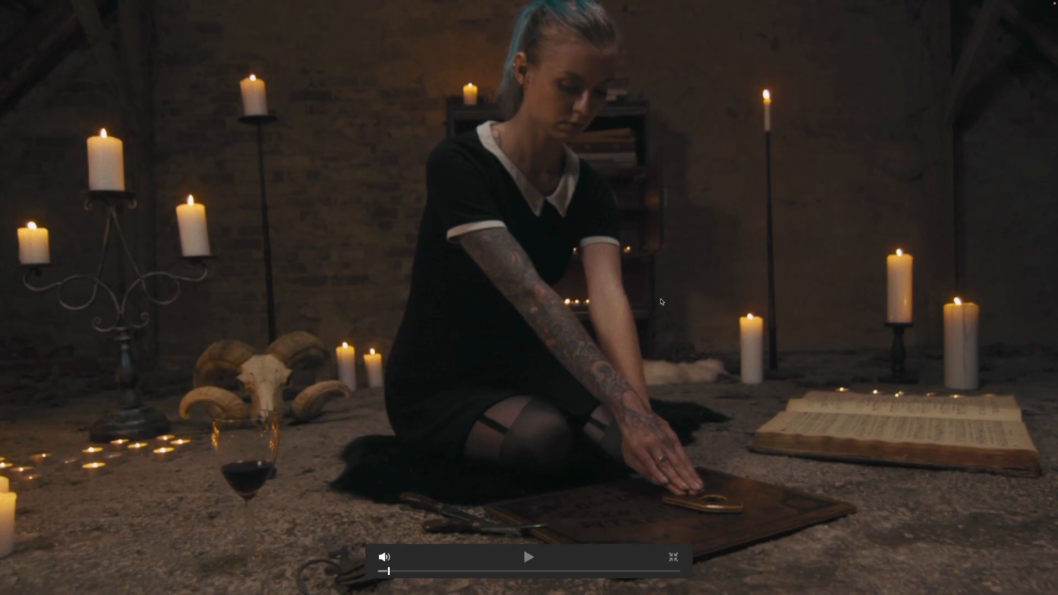
key(Escape)
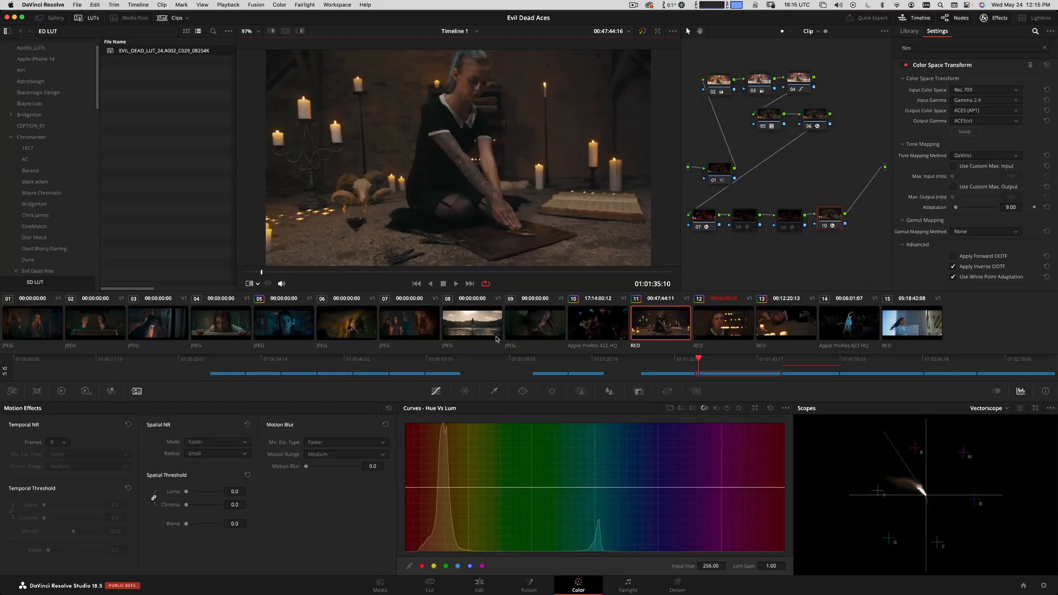
key(super+w)
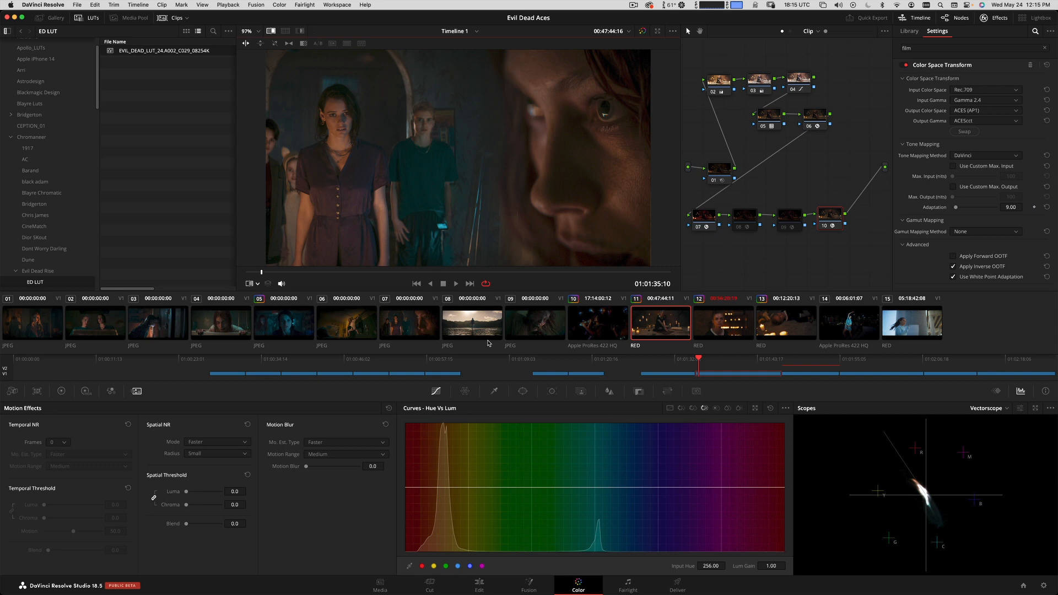
key(super+w)
Park clip 11 at 01:01:40:00 and check the Printer Light Hotkeys option.
drag(478, 272, 432, 274)
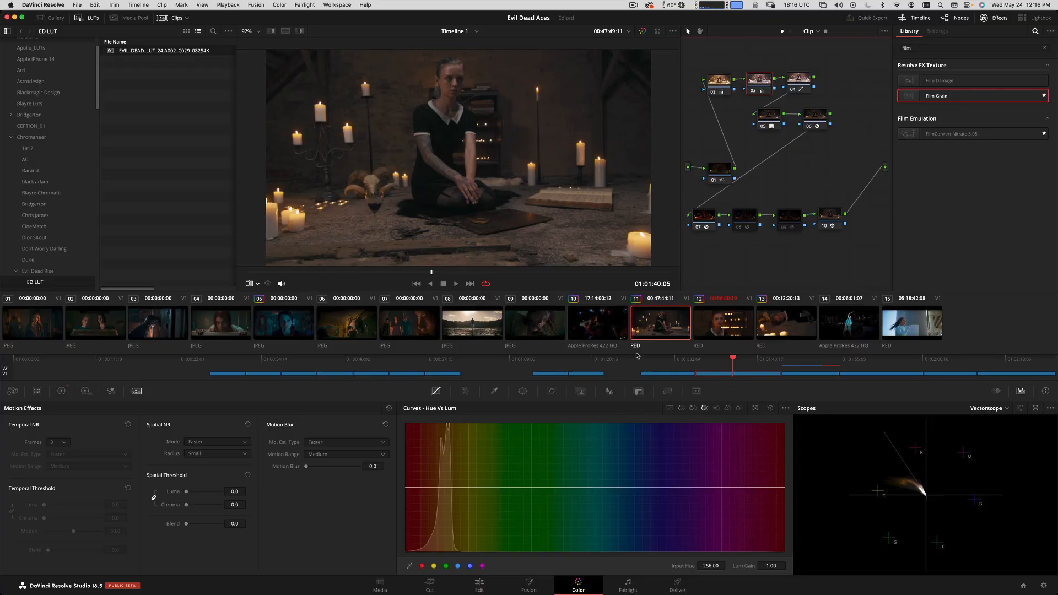
mouse_move(732, 358)
mouse_down()
mouse_move(749, 359)
mouse_move(731, 360)
mouse_up()
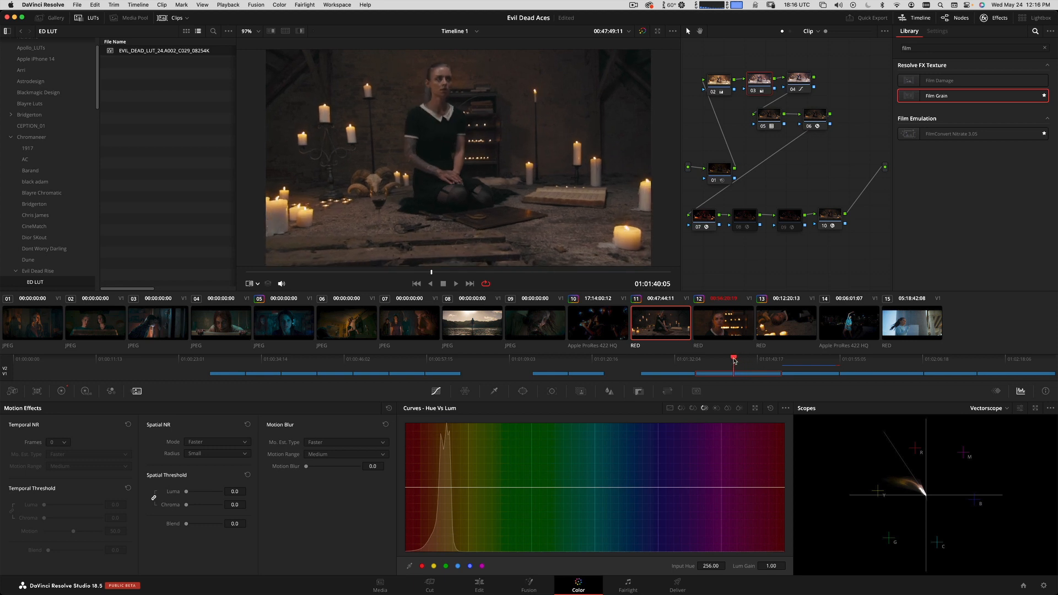
click(278, 5)
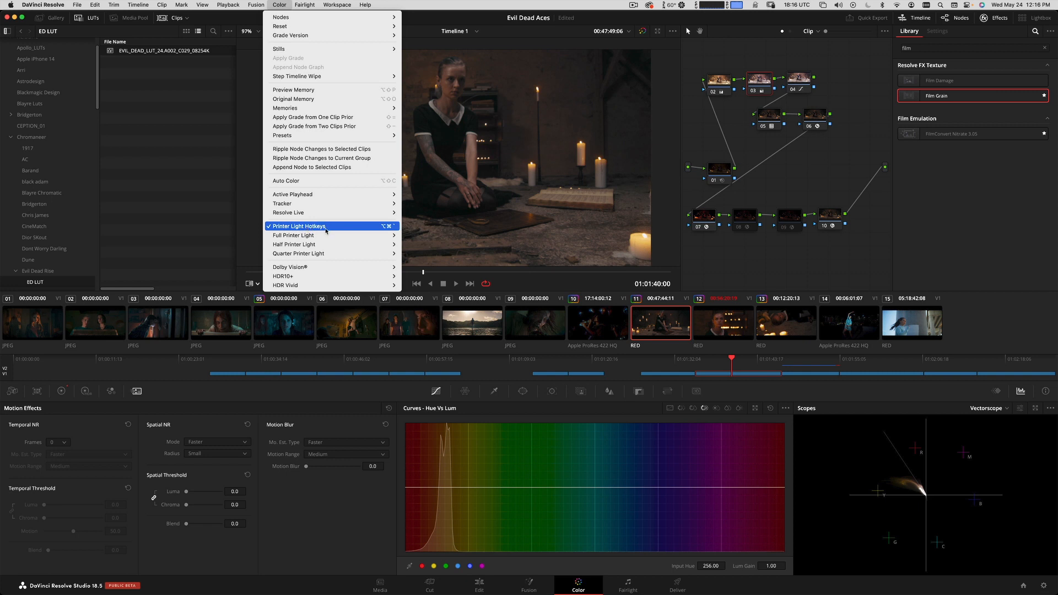
click(831, 250)
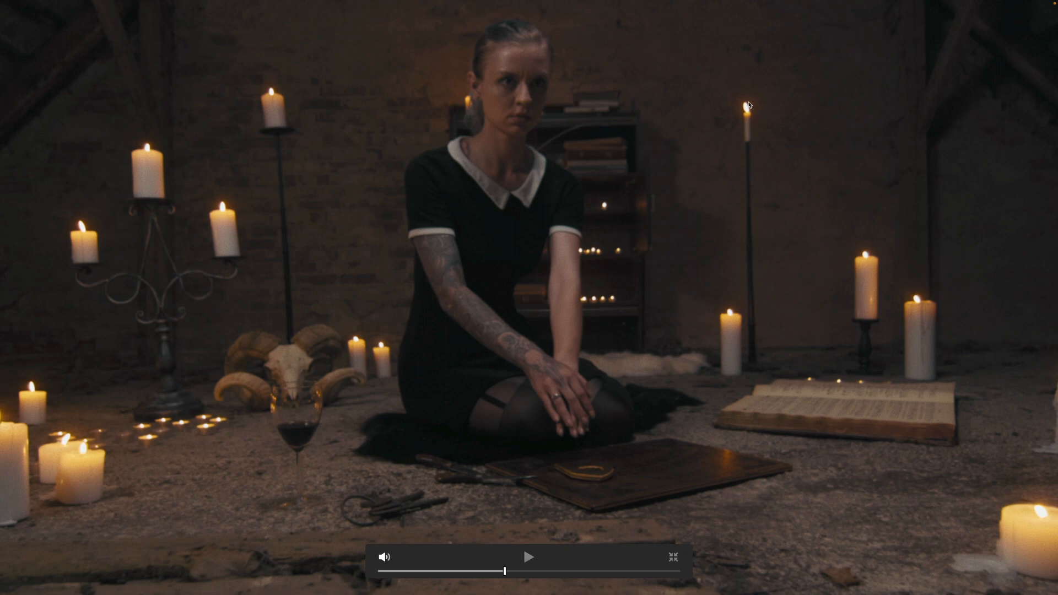
Leave the full-screen view and show the Primaries color wheels to examine Temp and Tint on clip 11's node 03.
key(Escape)
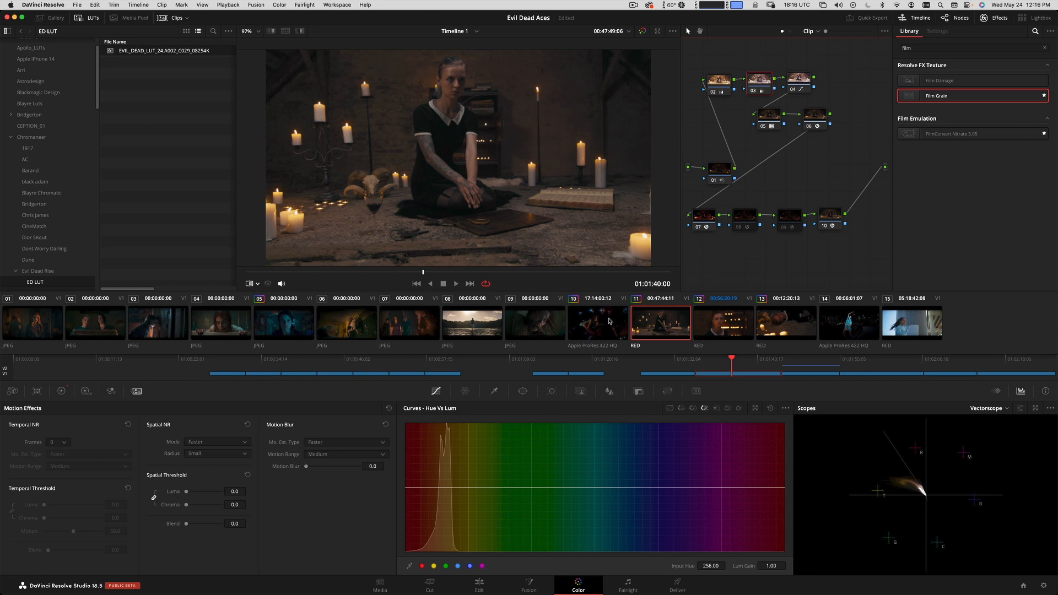
click(61, 390)
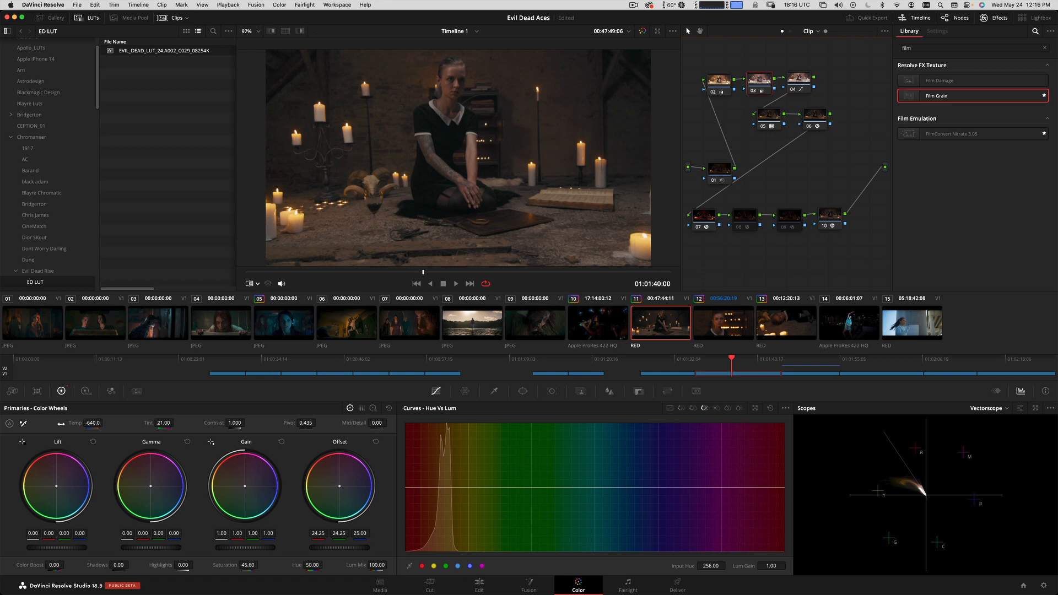
mouse_move(93, 422)
mouse_down()
mouse_move(66, 421)
mouse_move(80, 421)
mouse_up()
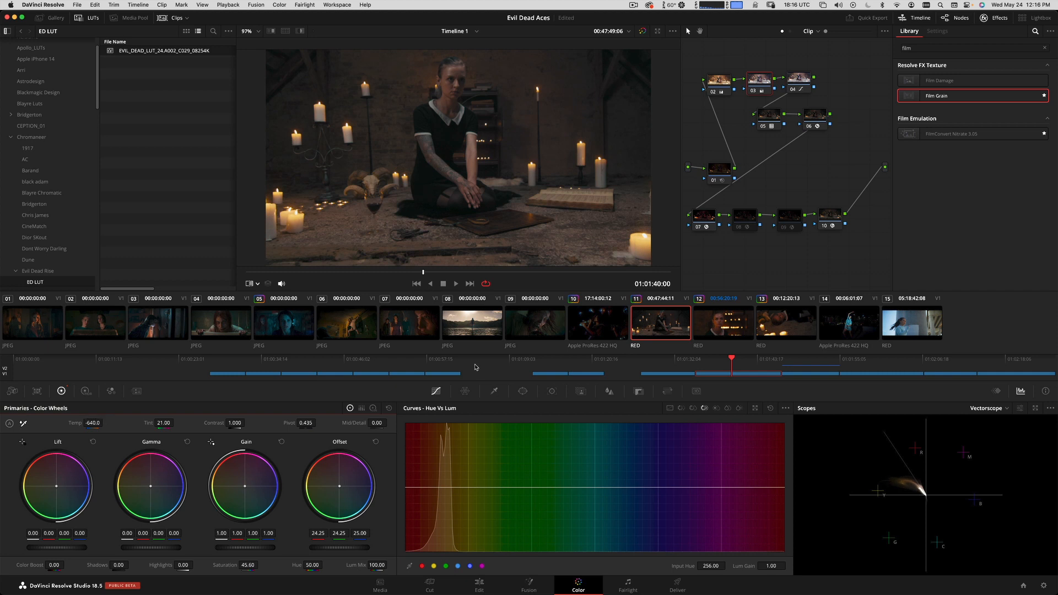
Compare clips 12 and 11, and reapply clip 12's grade to clip 11 at 01:01:43:15.
click(726, 326)
click(678, 321)
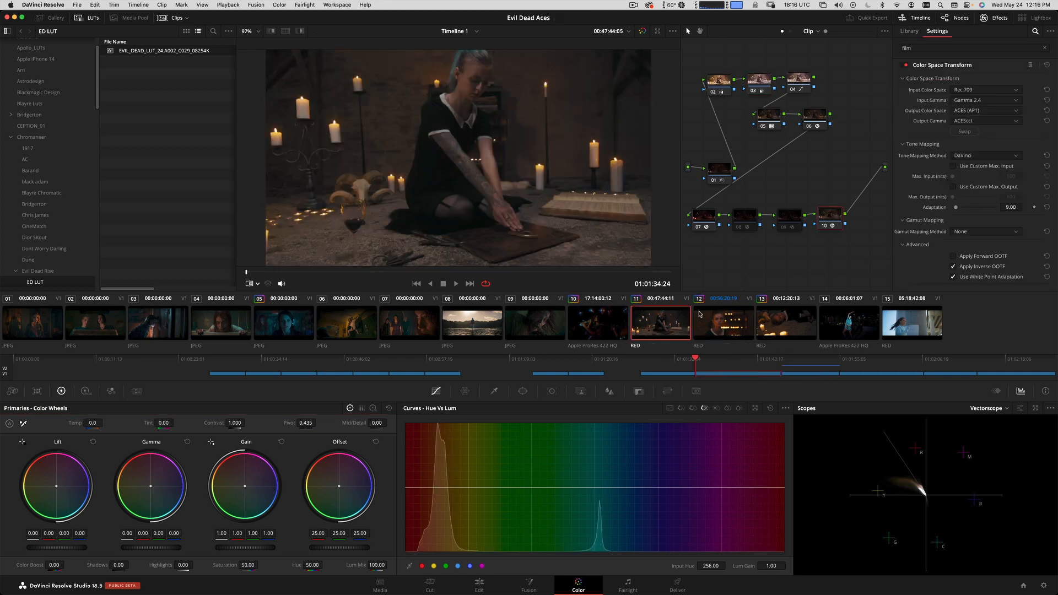
drag(548, 271, 551, 271)
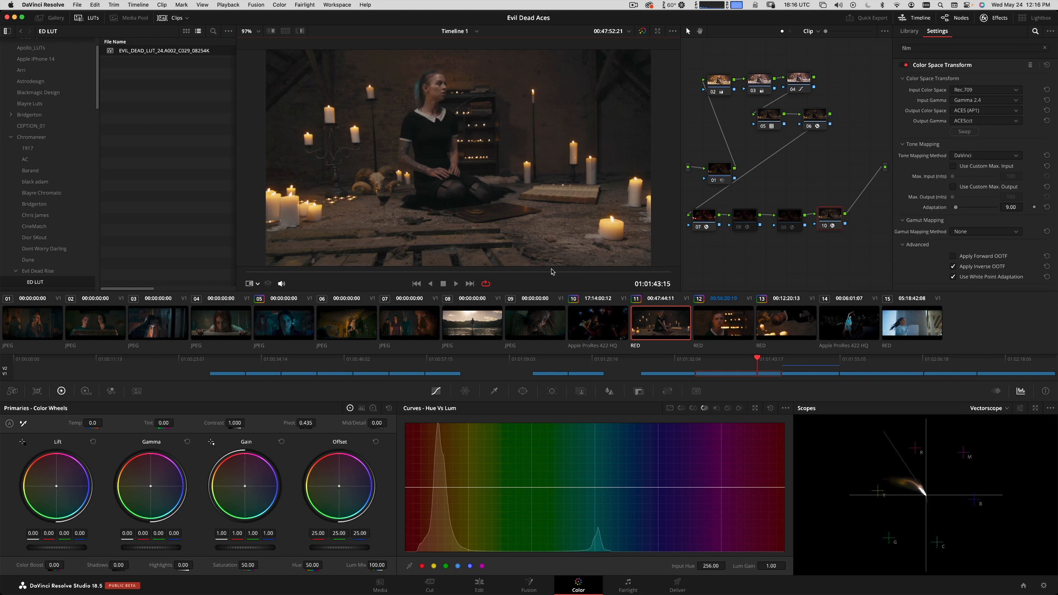
middle_click(728, 330)
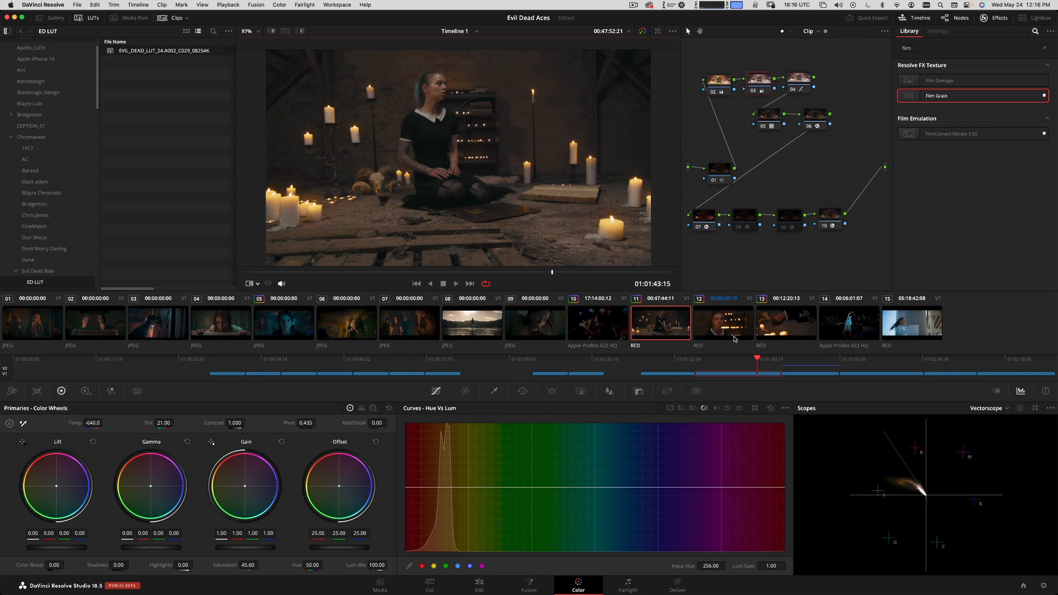
Play clip 11 full screen from an earlier point, and check it against clips 12 and 13.
click(443, 272)
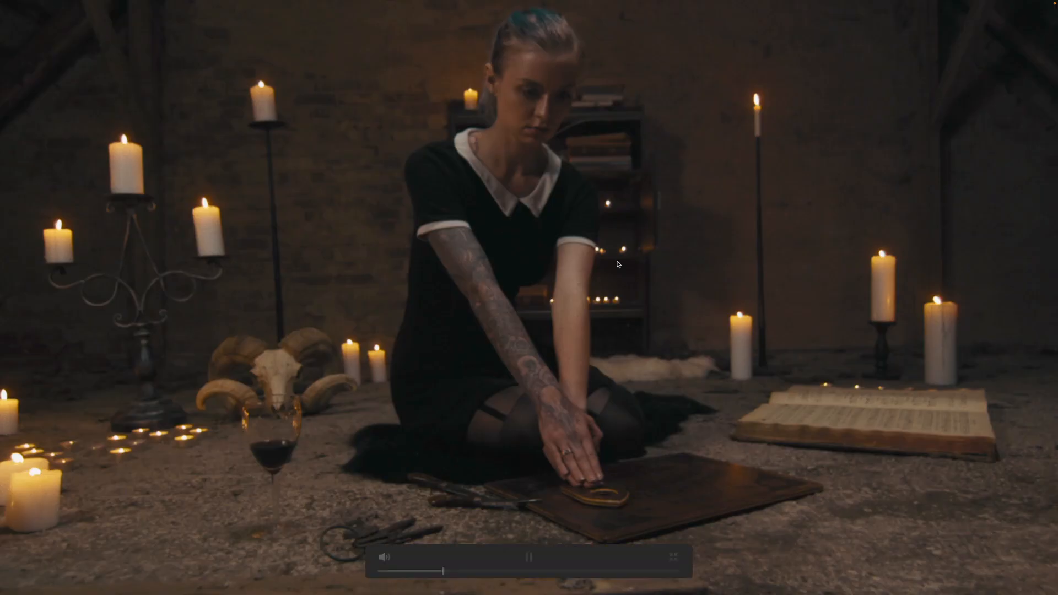
key(Escape)
click(731, 333)
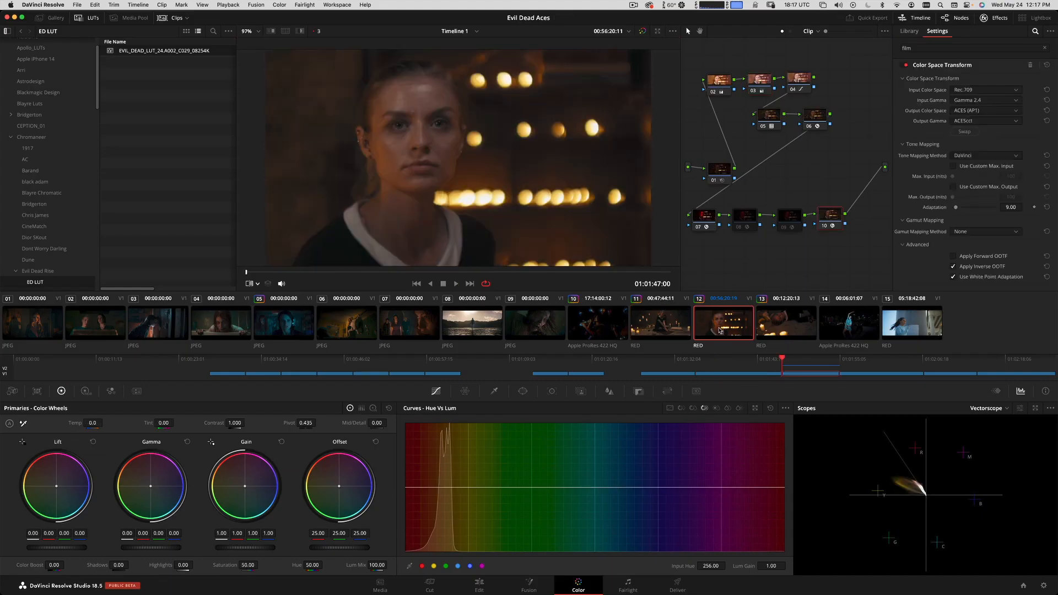
click(774, 327)
click(728, 328)
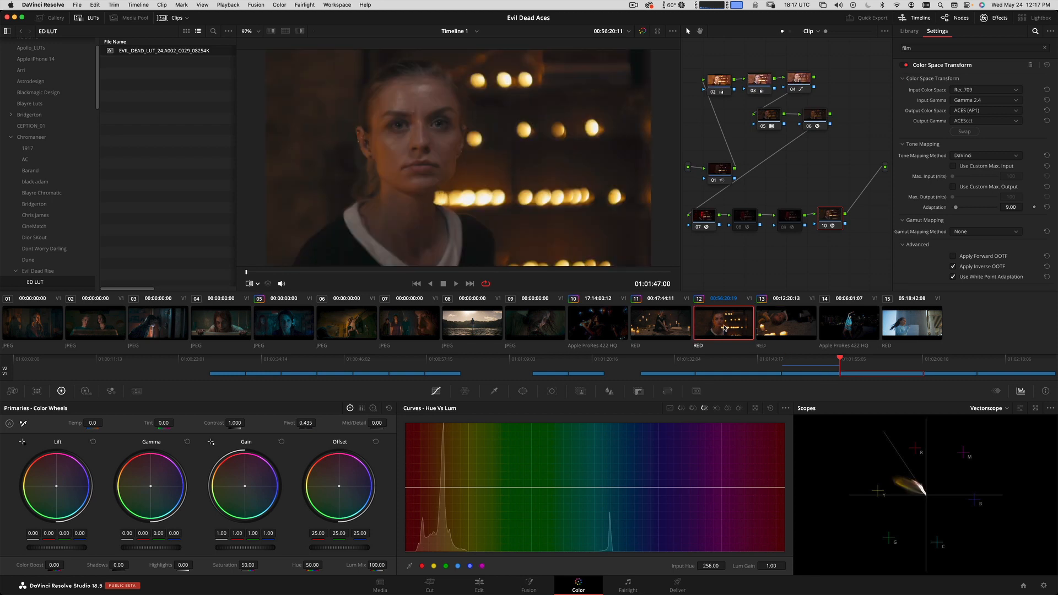
click(655, 330)
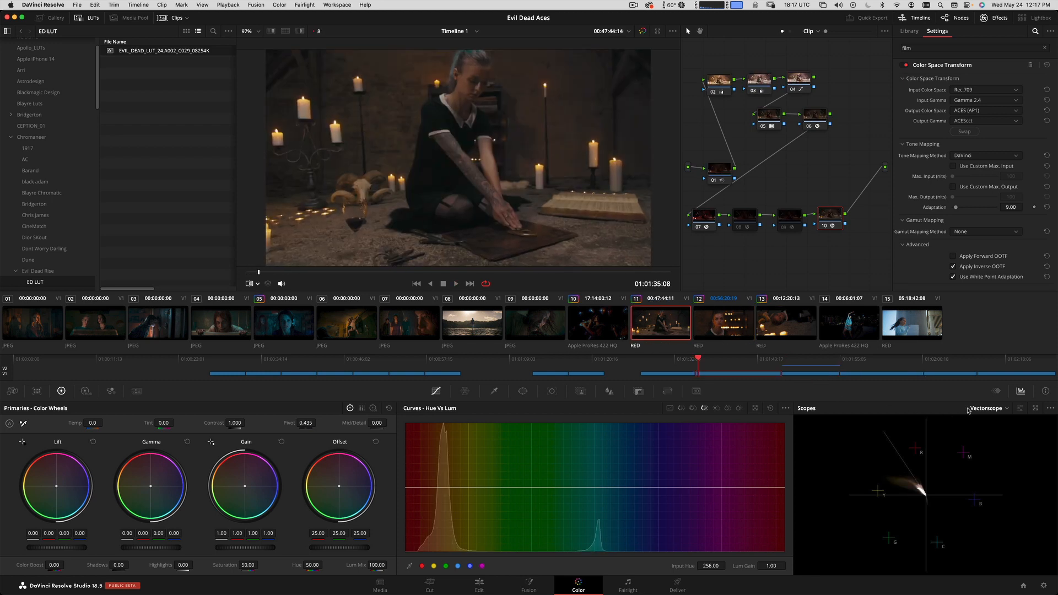
Set the scope to Waveform, and check clip 11's exposure by toggling the False Color node 09 on and off.
click(993, 411)
click(992, 431)
click(792, 219)
key(ctrl+d)
key(ctrl+d)
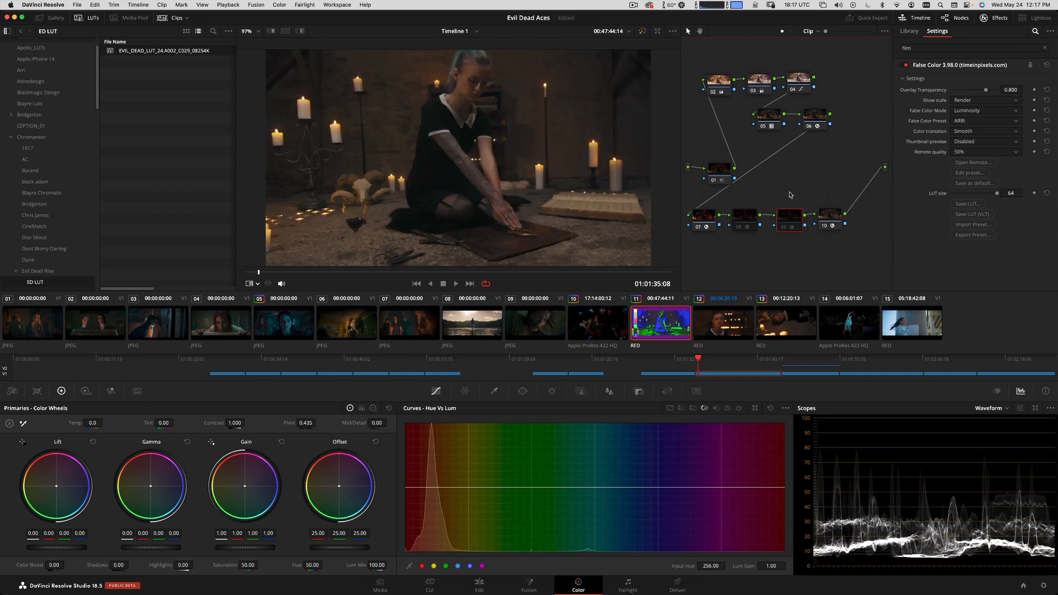
View clip 11 full screen, check its node 02 settings, and compare the shot with clip 12.
key(super+f)
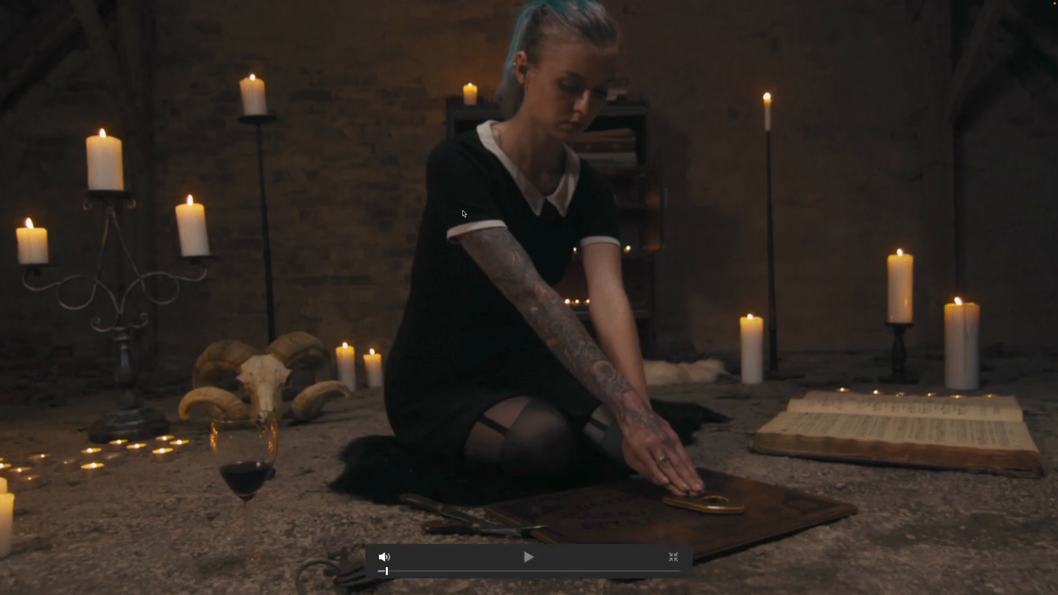
key(Escape)
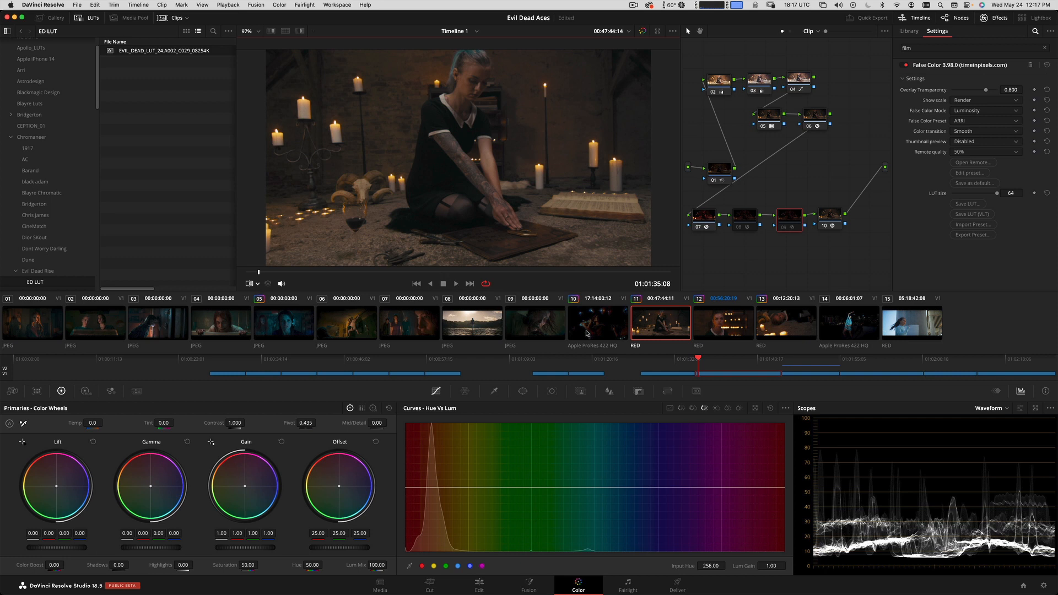
click(718, 82)
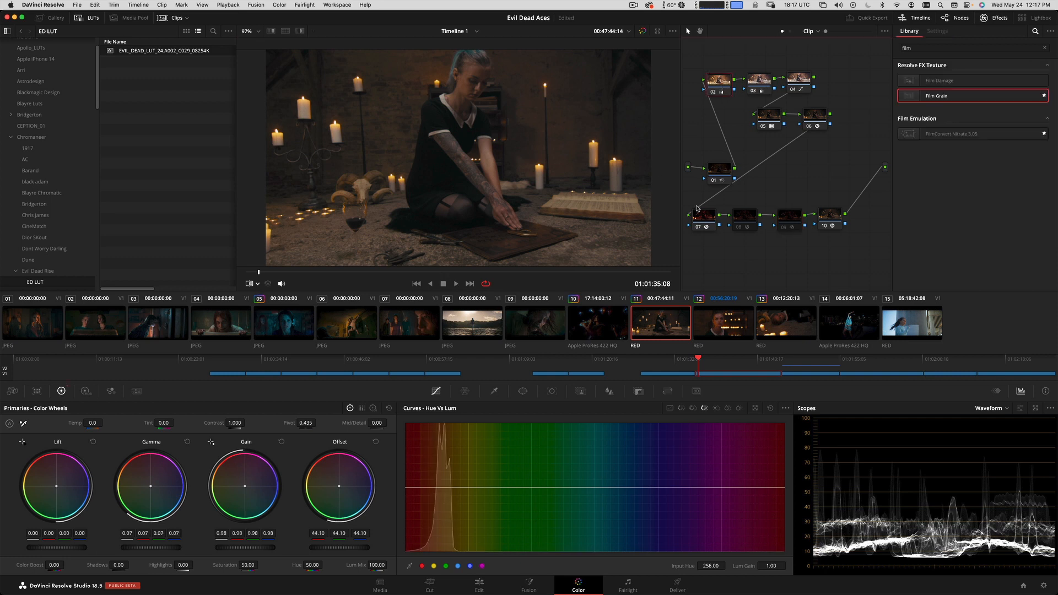
click(711, 325)
click(662, 332)
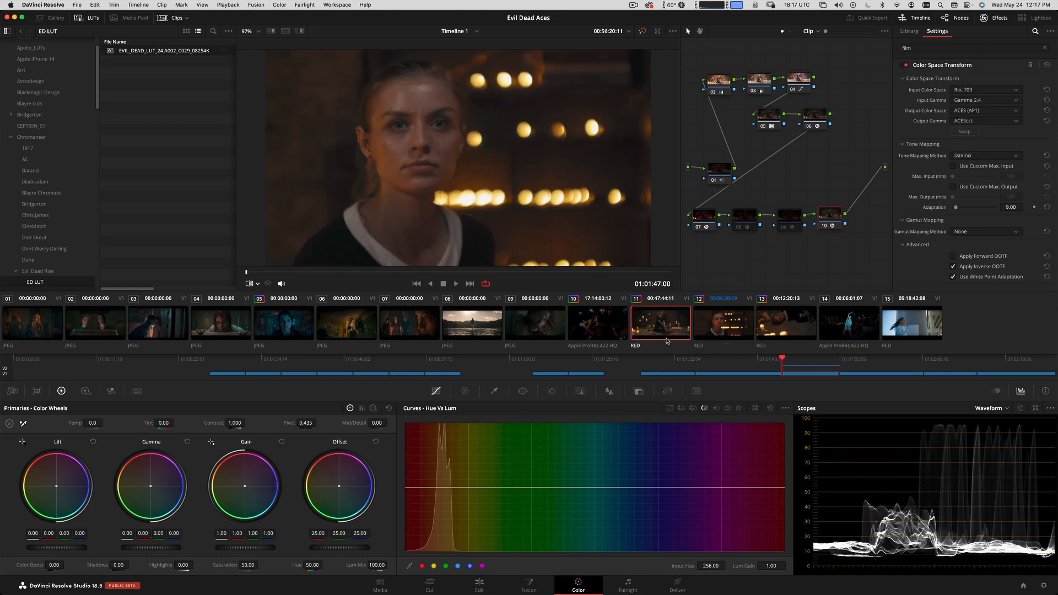
Move to 01:01:41:07 in clip 11 and set node 02's master Gamma to 0.10.
click(467, 272)
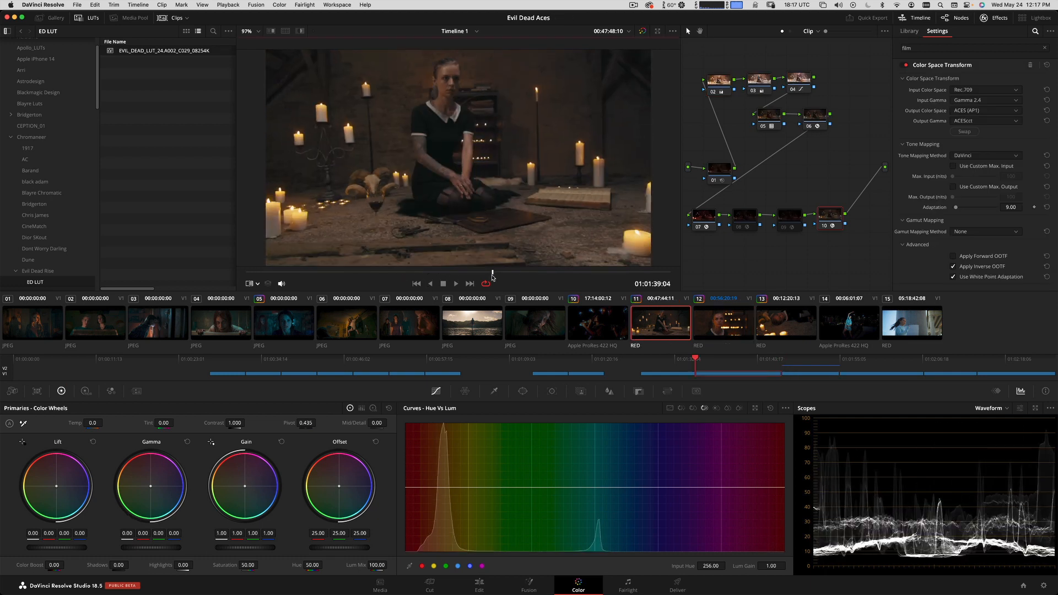
drag(467, 277, 469, 277)
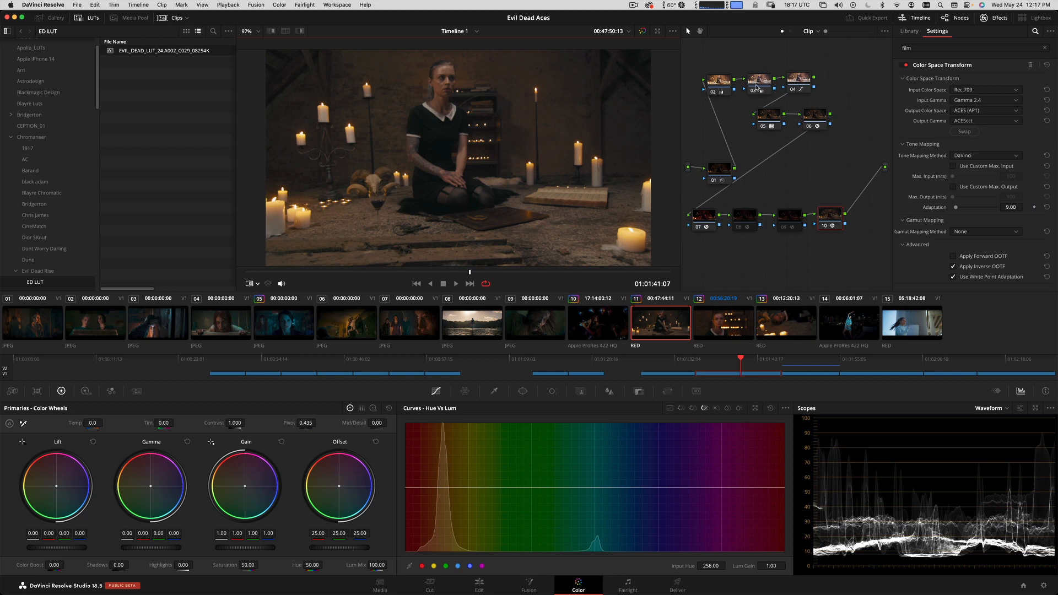
click(719, 84)
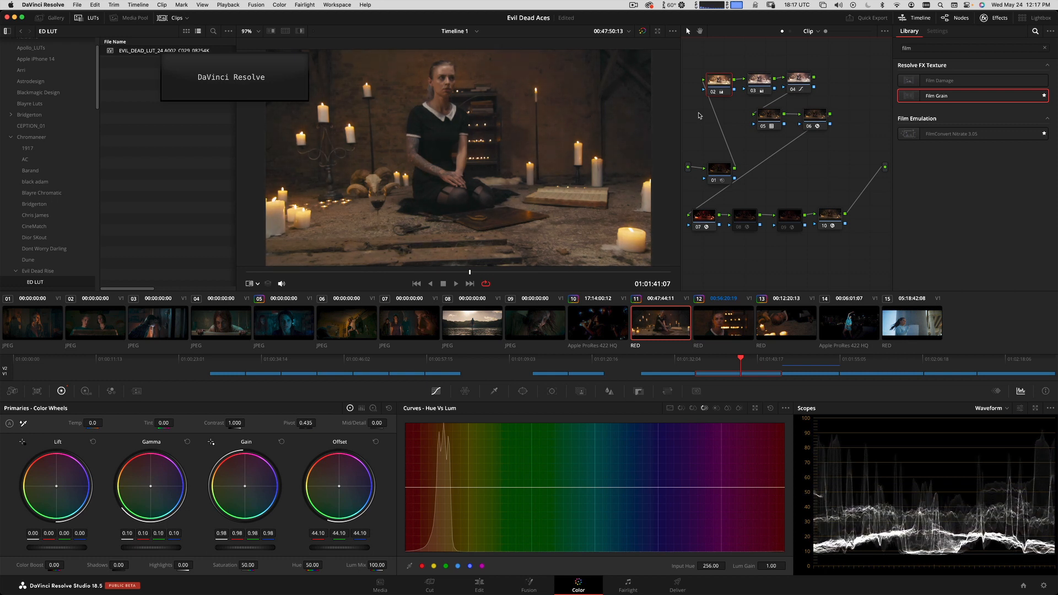
Turn on the False Color node 09 and check clip 11's exposure full screen with and without the overlay.
click(792, 217)
key(super+f)
key(super+d)
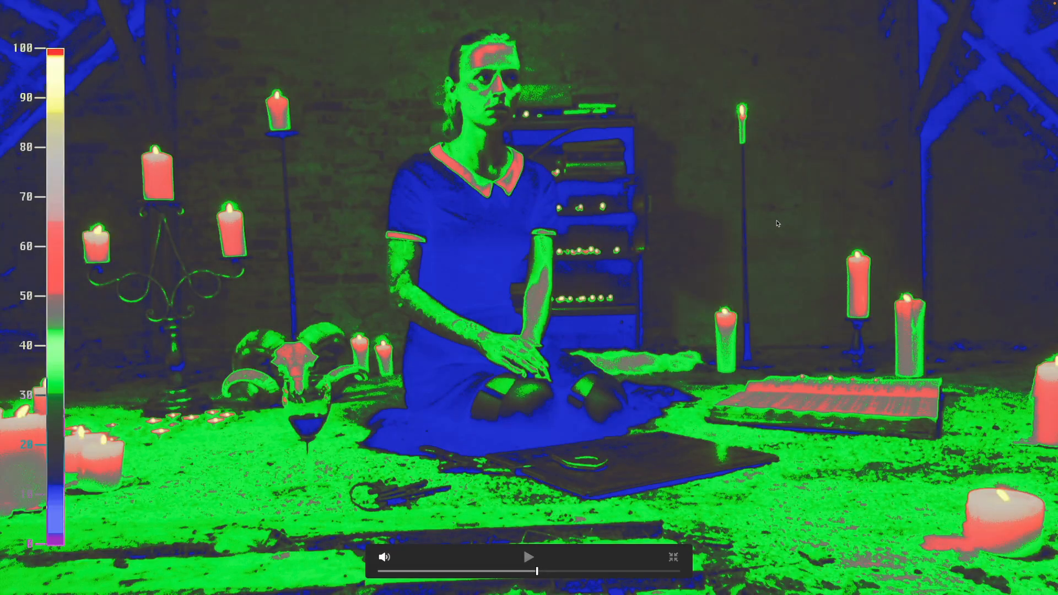
key(super+d)
key(super+d)
key(super+f)
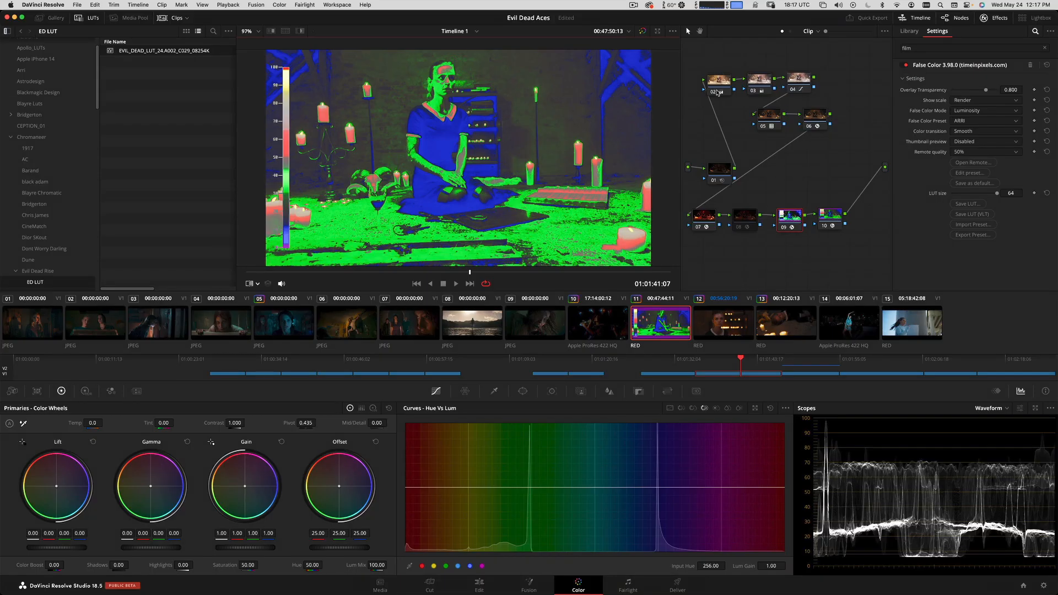
On clip 11's node 02, lower Offset to 28.70 and raise Gamma slightly above 0.14, judging exposure by the false colors.
click(724, 82)
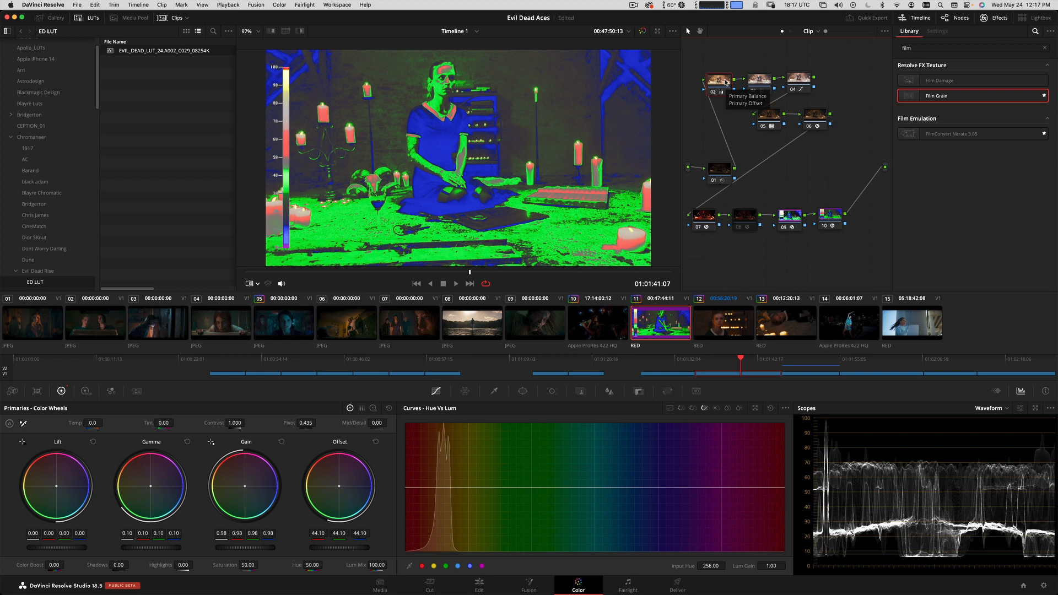
drag(338, 552, 211, 571)
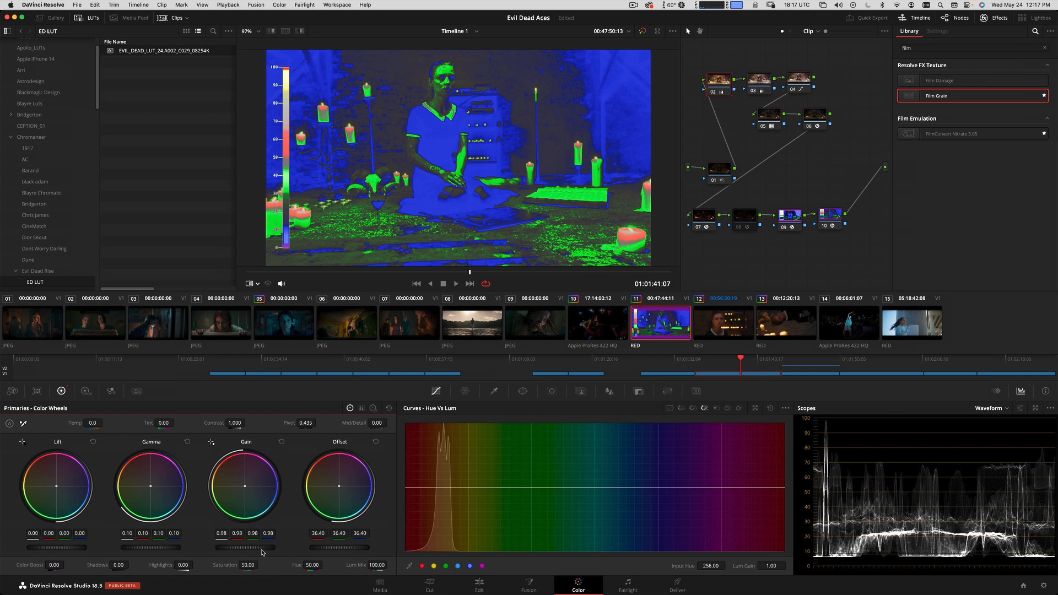
drag(352, 549, 324, 554)
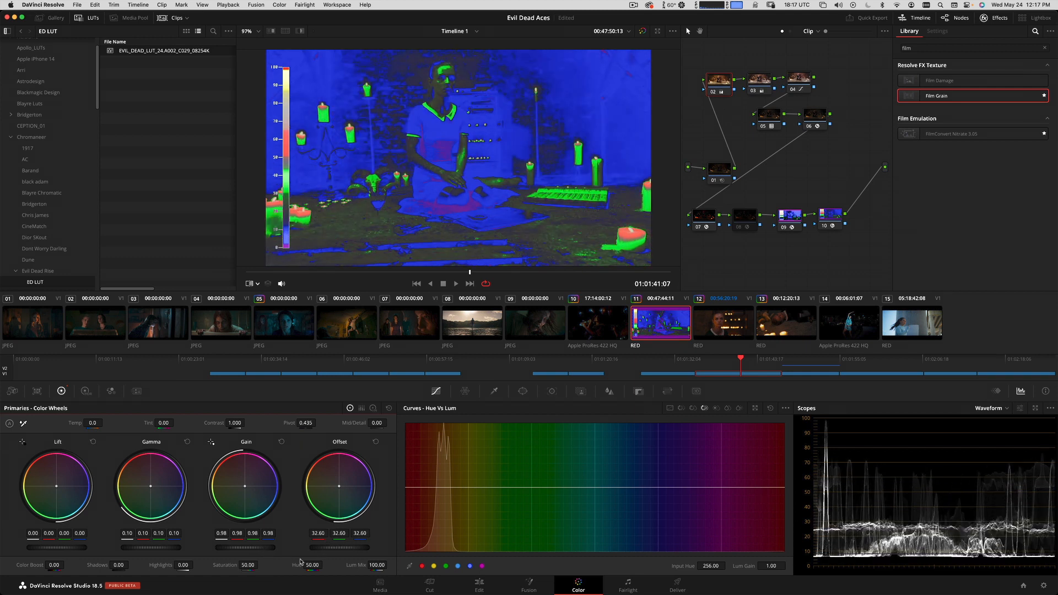
drag(713, 85, 710, 85)
drag(153, 552, 221, 544)
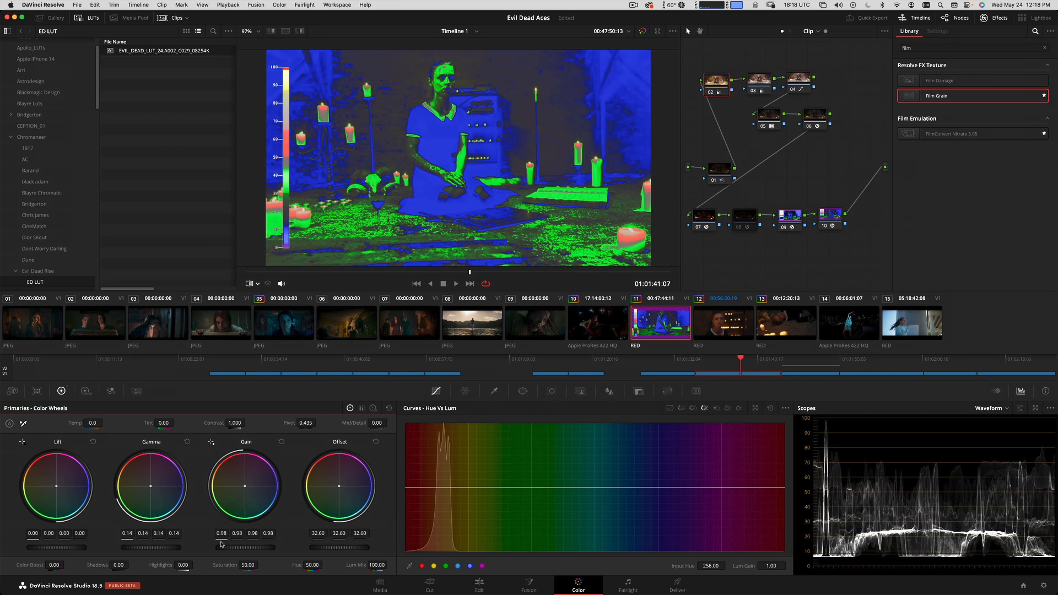
drag(353, 551, 292, 552)
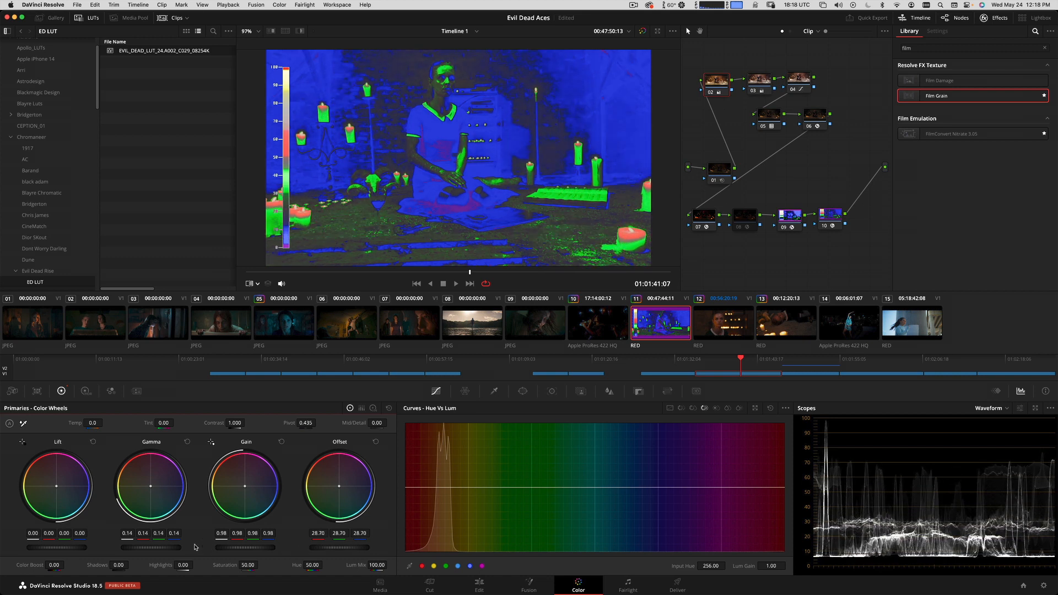
drag(169, 549, 313, 553)
Disable the False Color node 09 and play the darkened clip 11 full screen.
click(787, 220)
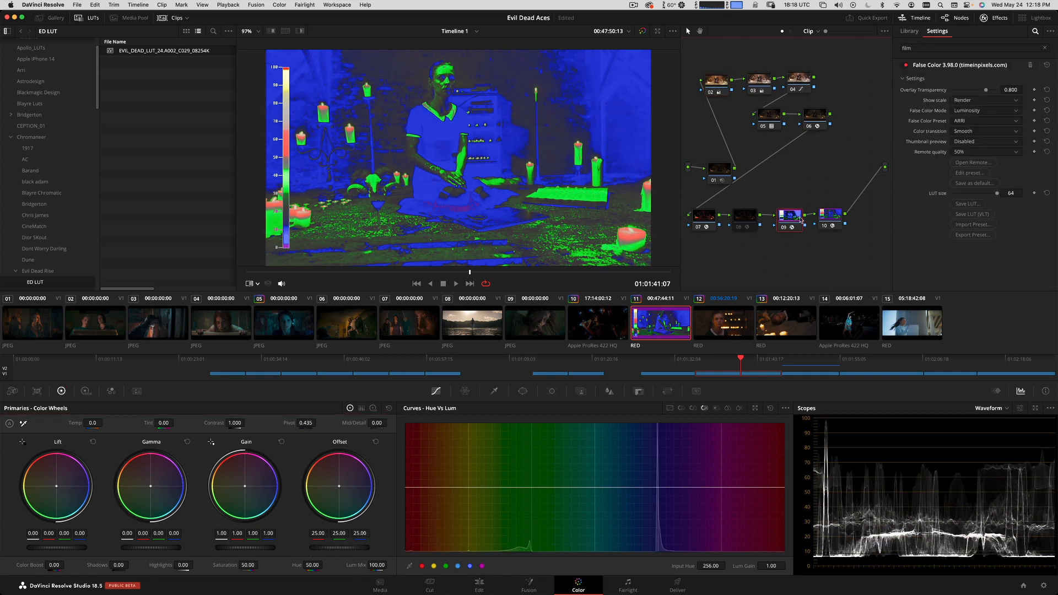
key(ctrl+d)
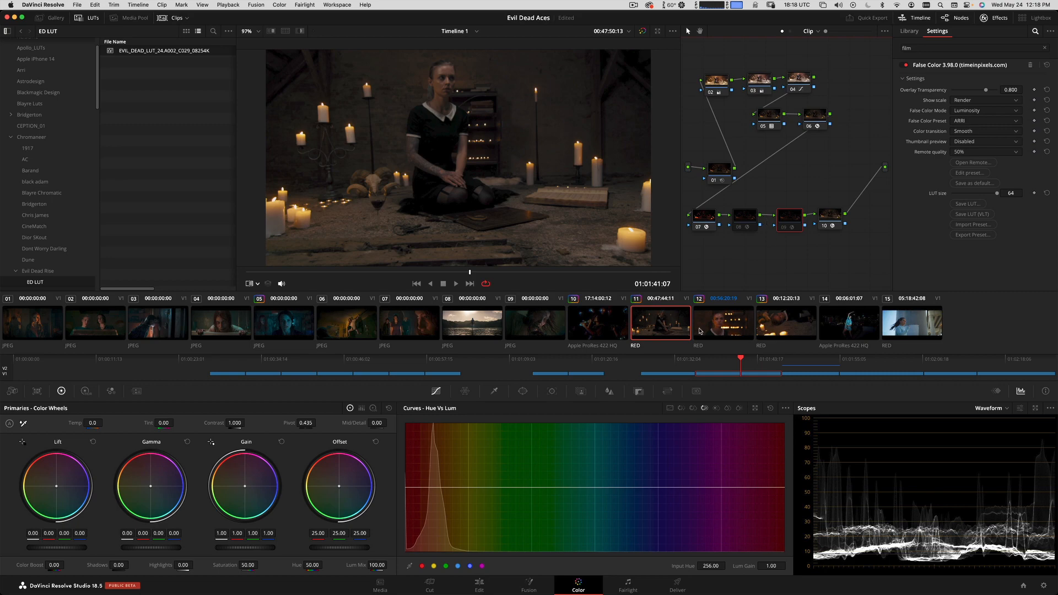
key(super+f)
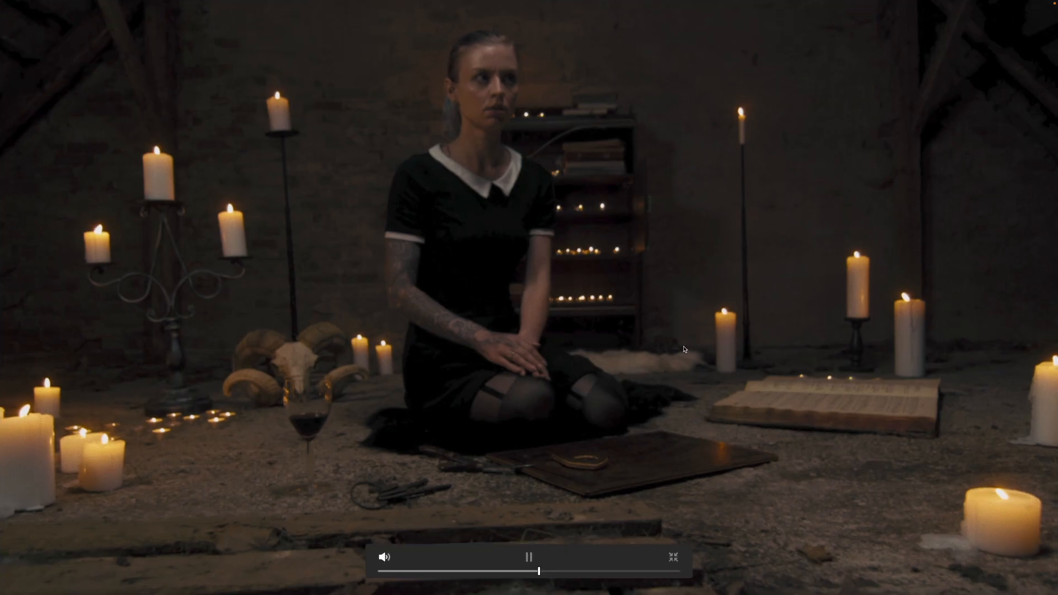
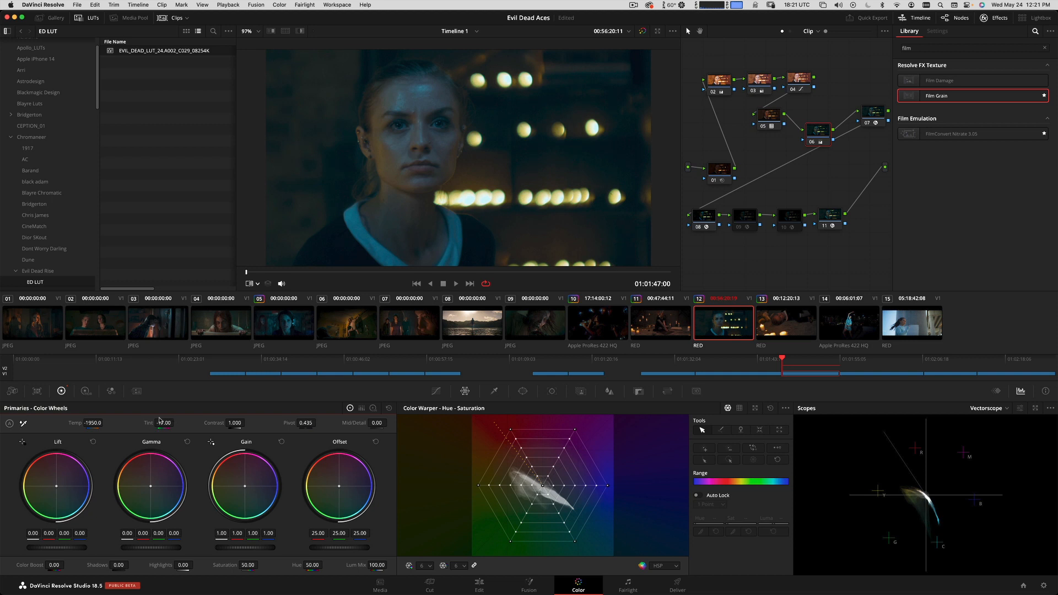
Add a serial node after node 06 on clip 12 and rotate its yellows to about -174 in Hue Vs Hue.
key(alt+s)
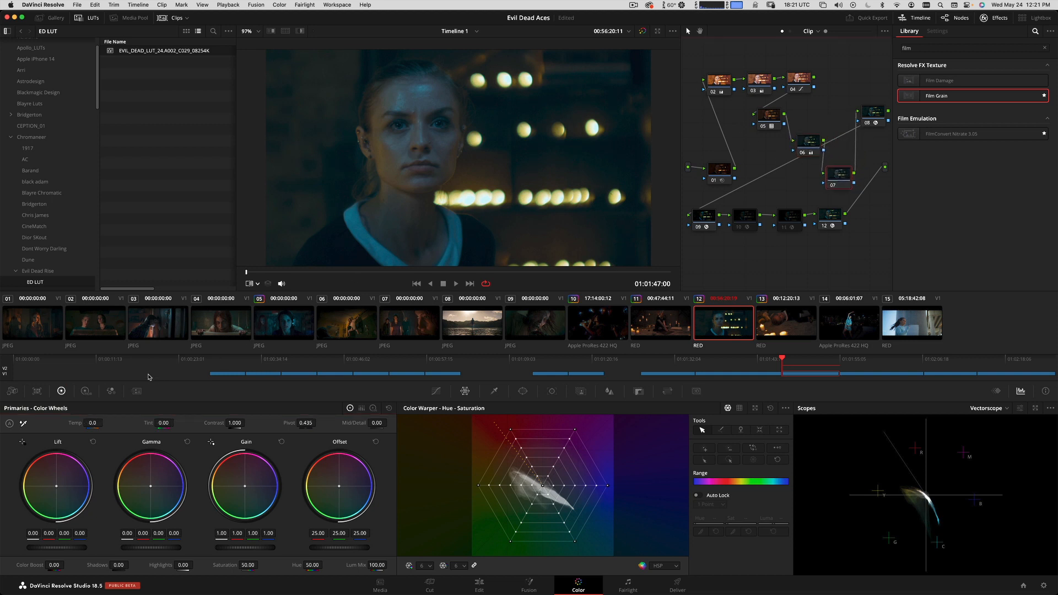
click(436, 390)
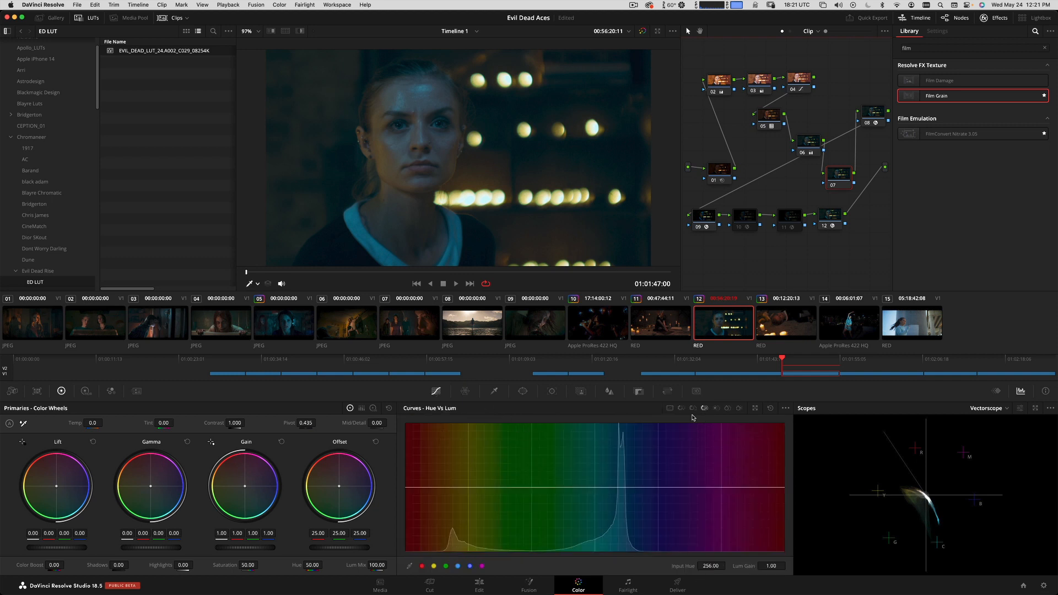
click(682, 408)
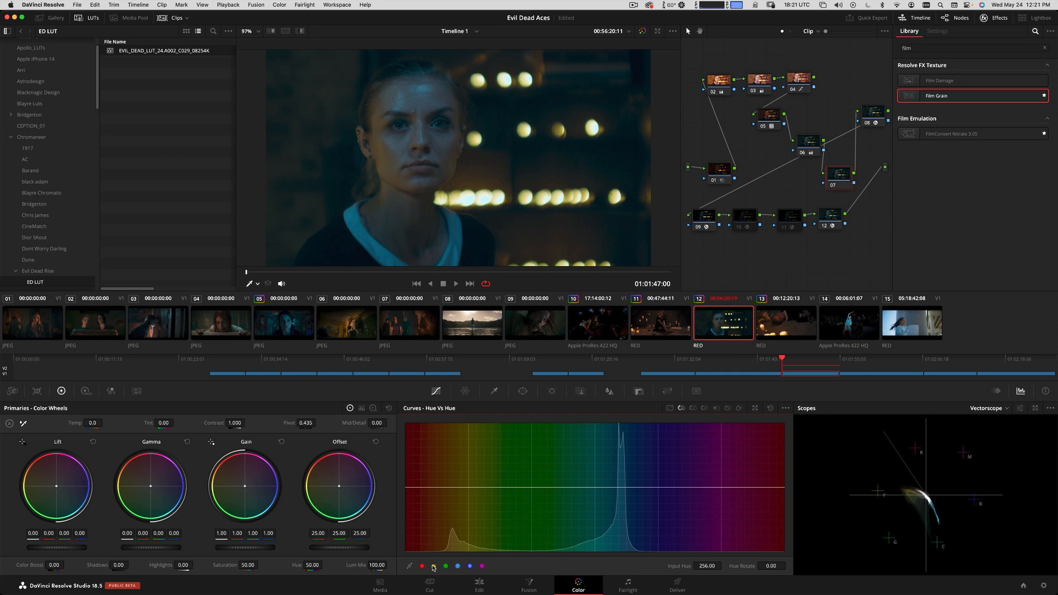
drag(469, 488, 473, 550)
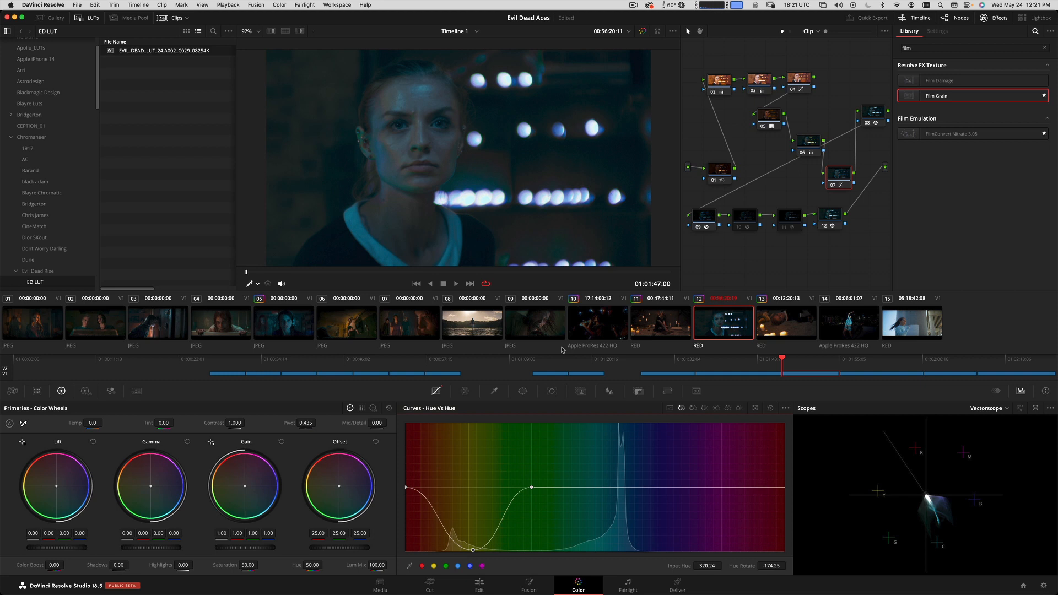
Lower node 07's yellow saturation to 0.10 and green saturation to about 0.32 in Hue Vs Sat, and turn off the reference wipe.
click(693, 408)
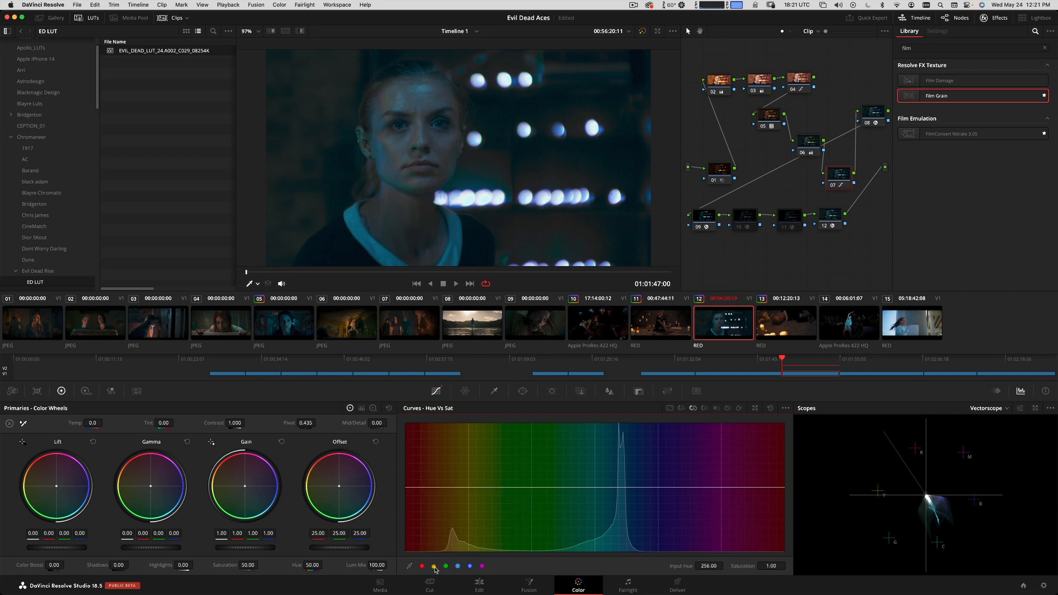
drag(468, 489, 470, 548)
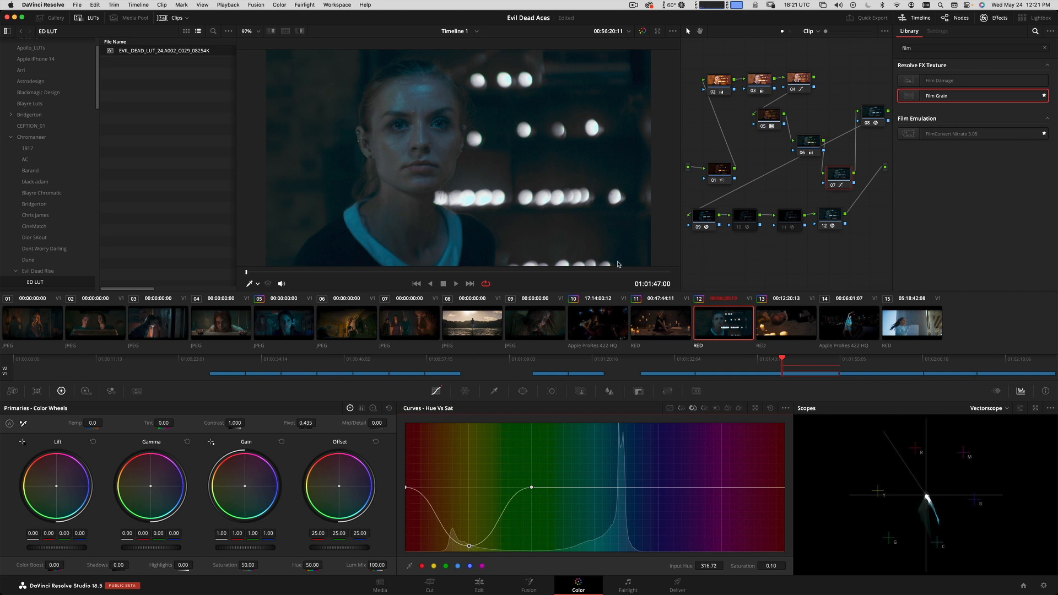
click(430, 585)
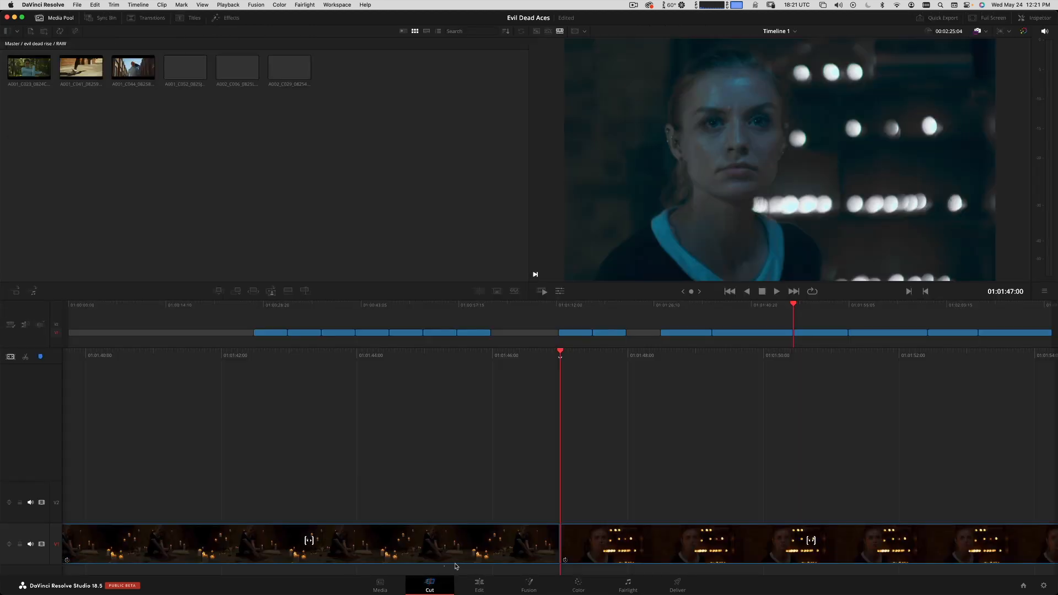
click(561, 580)
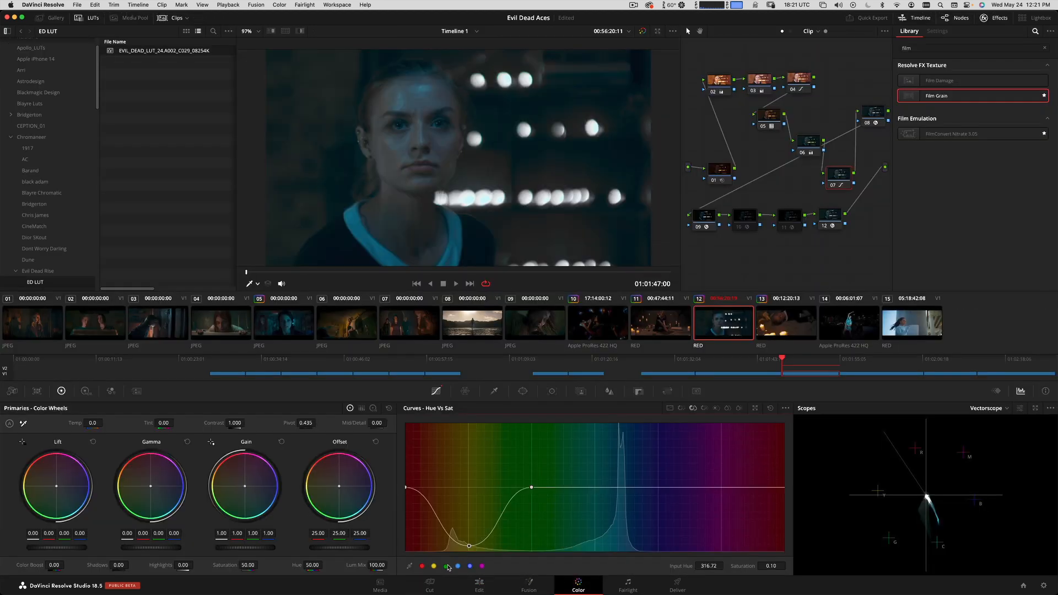
drag(532, 488, 537, 533)
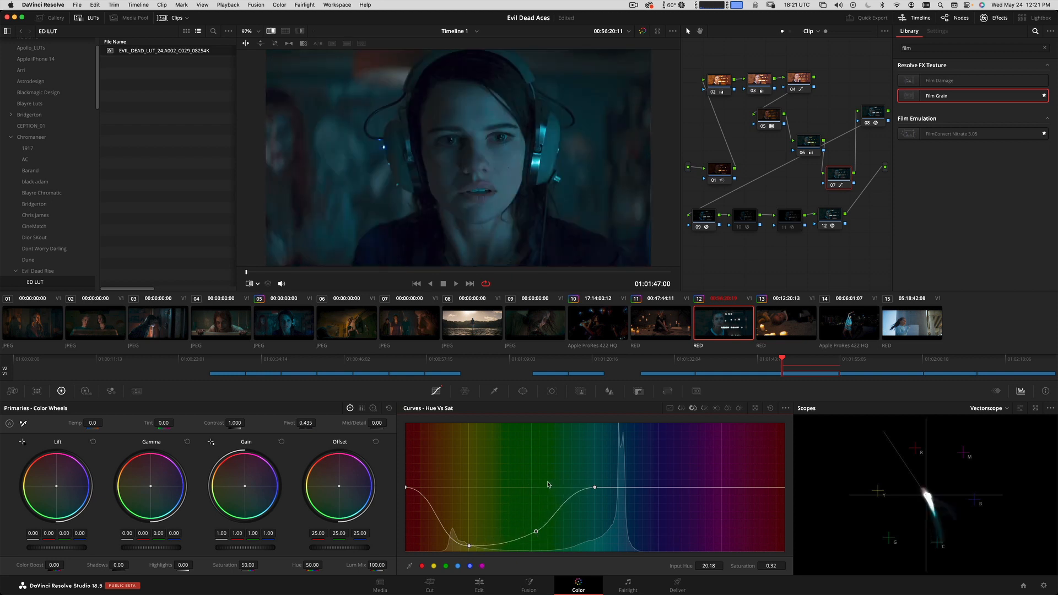
key(super+w)
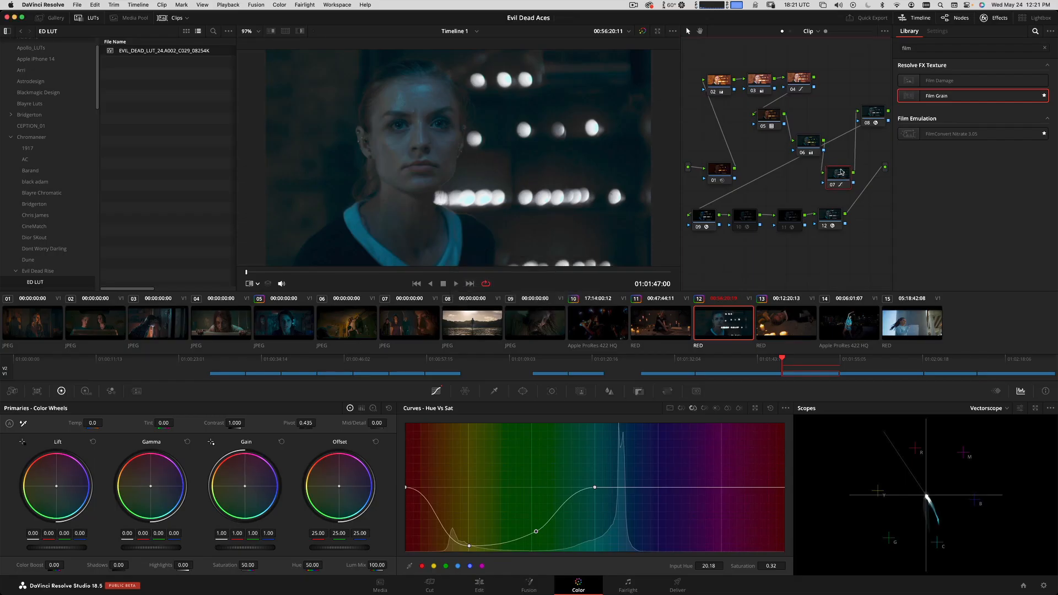
drag(841, 173, 840, 162)
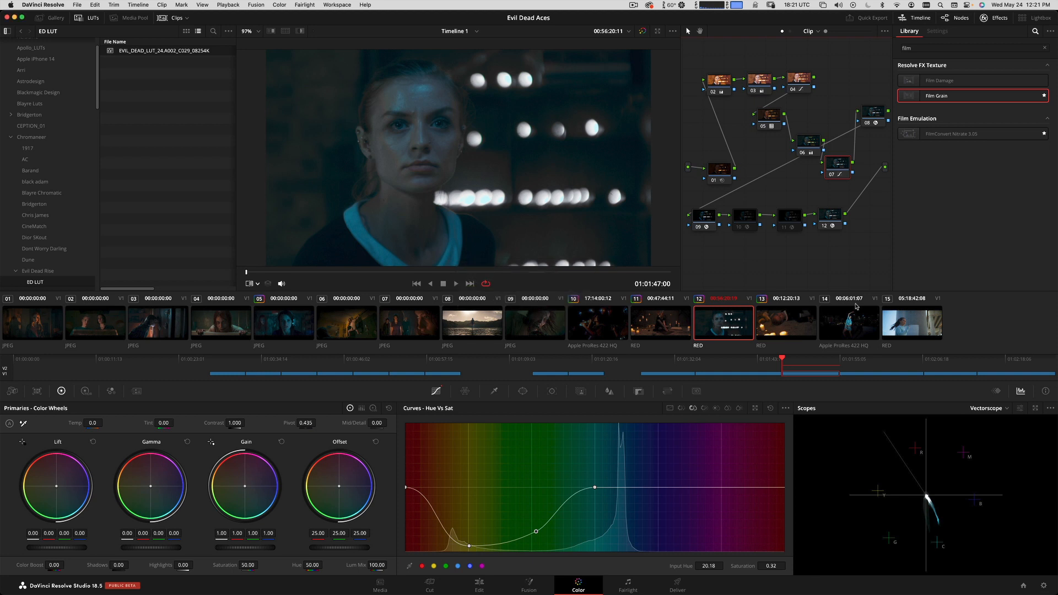
Switch to clip 14, play through its ungraded footage and stop at 01:02:08:03.
click(852, 327)
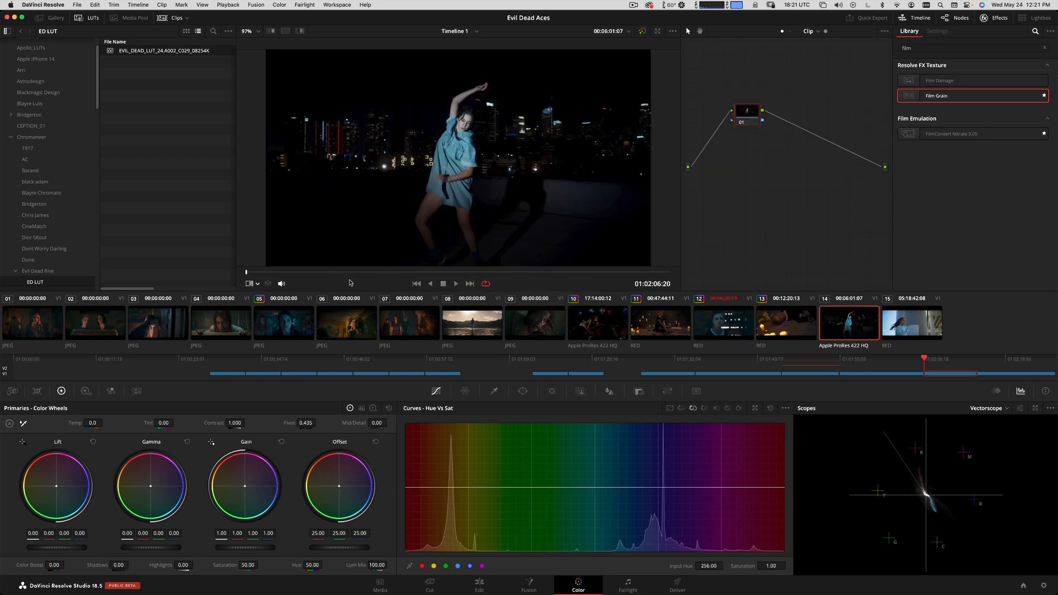
key(space)
drag(380, 270, 323, 272)
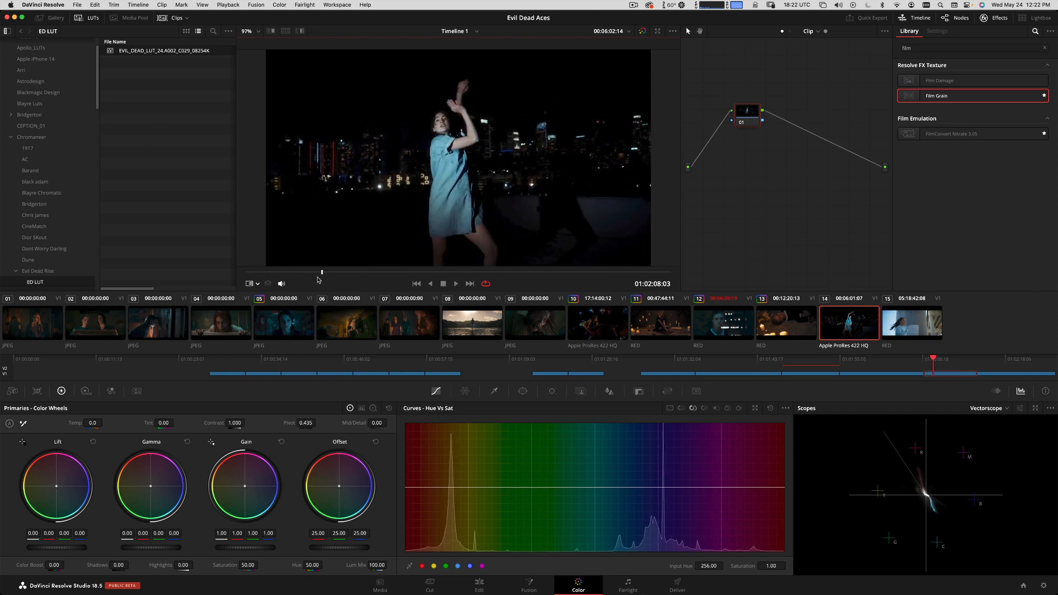
Check which ACES Input Transform is assigned to clip 14, and move to 01:02:09:10.
right_click(847, 332)
mouse_move(897, 238)
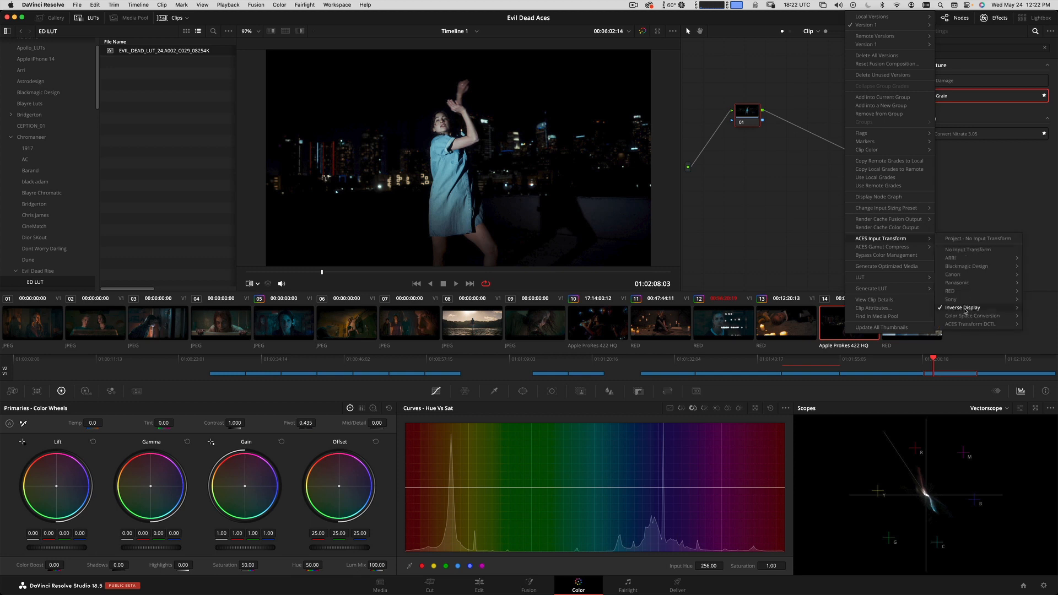
mouse_move(964, 310)
click(743, 193)
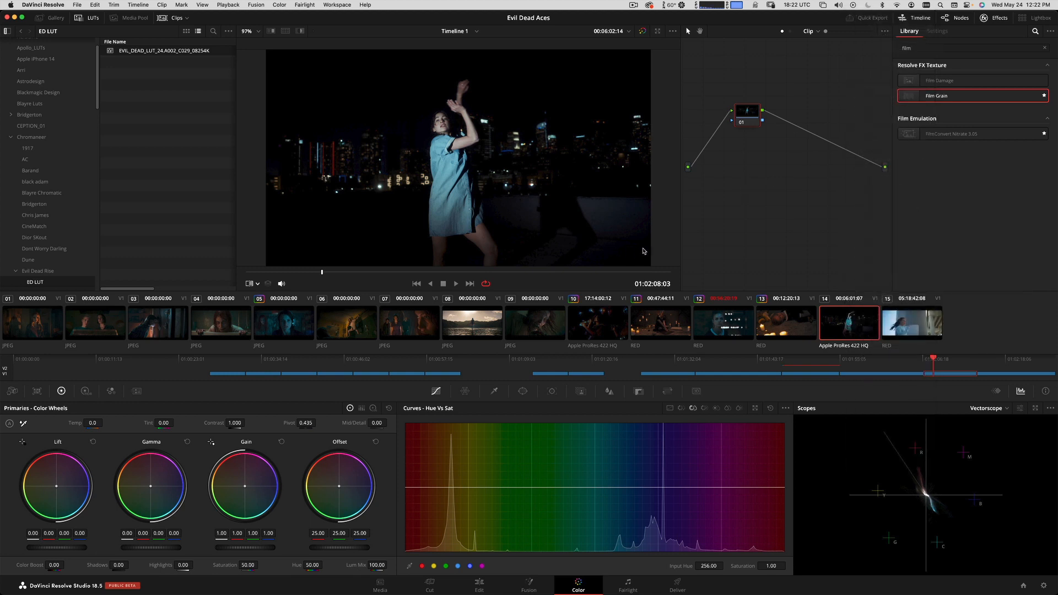
drag(443, 272, 396, 307)
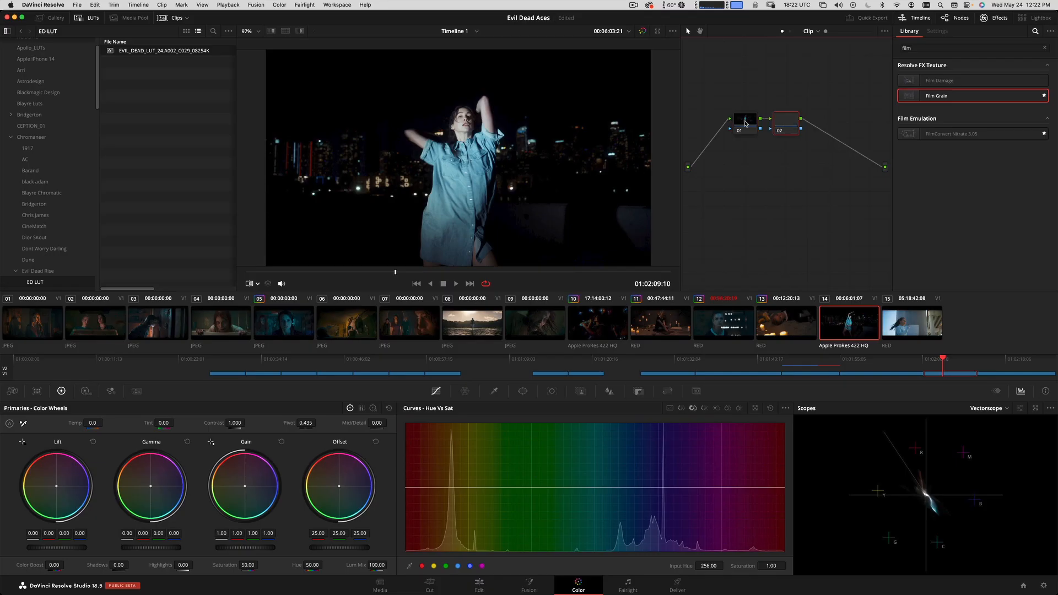
Build a chain of six serial nodes on clip 14, with nodes 04 to 06 arranged in a lower row.
key(alt+s)
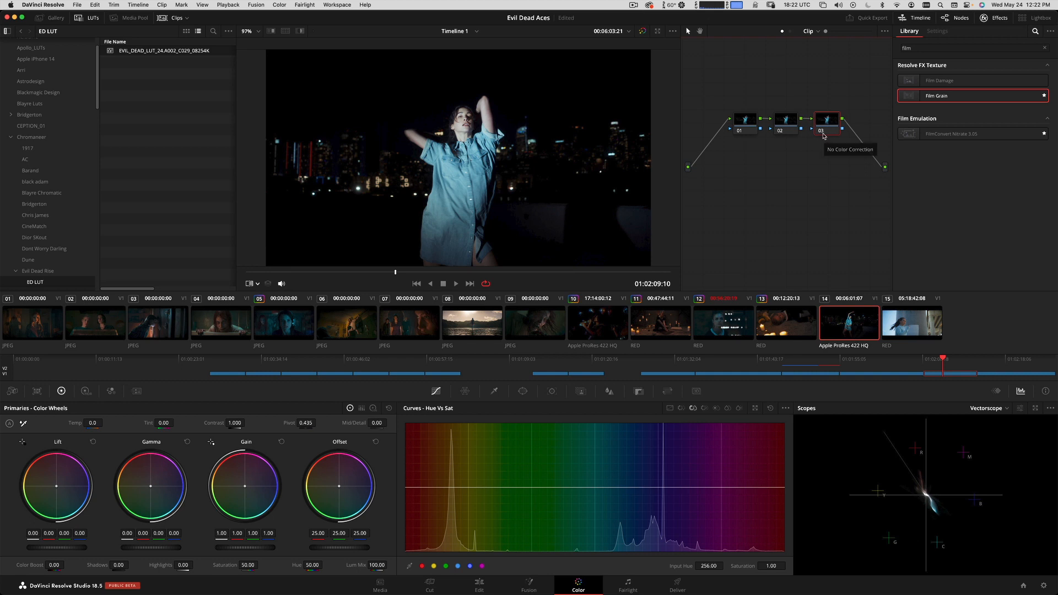
key(alt+s)
key(alt+s)
key(alt+s)
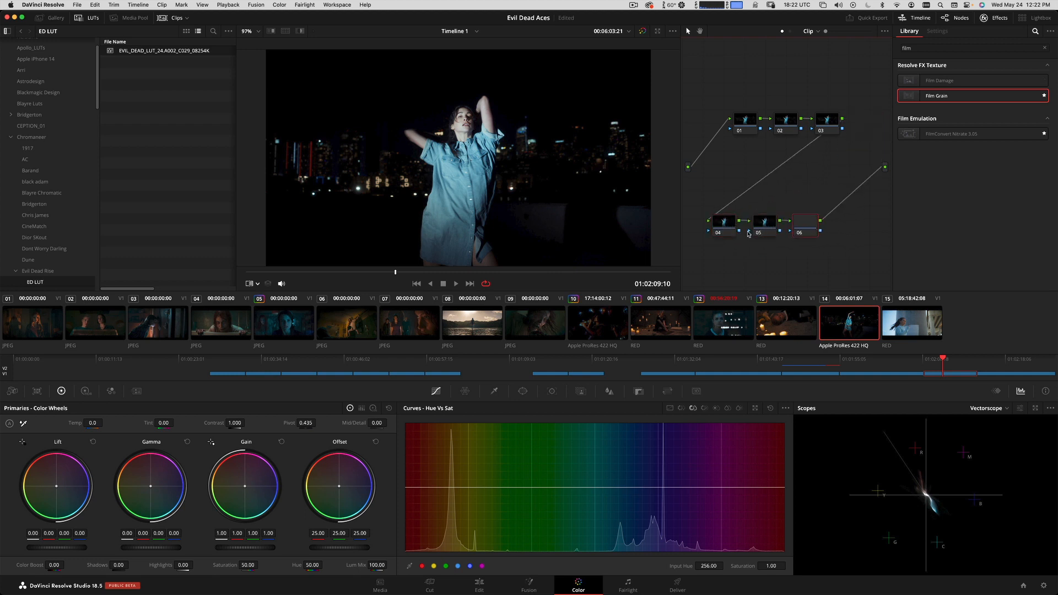
Apply Color Space Transform to nodes 04 and 06, and convert node 04 from ACES (AP1)/ACEScct to Rec.709/Gamma 2.4.
click(1044, 48)
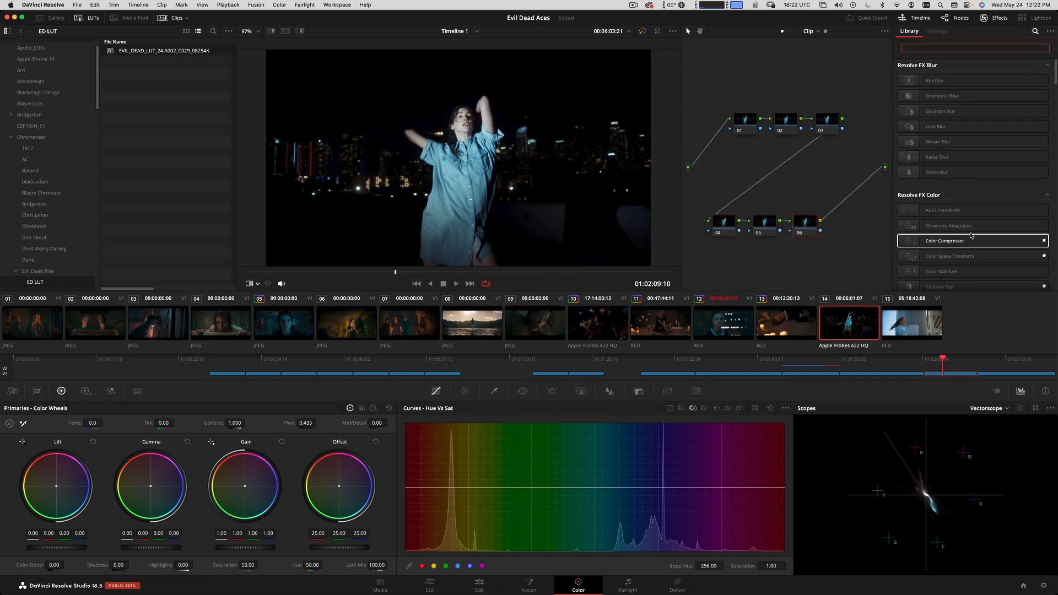
drag(966, 258, 718, 236)
click(979, 89)
click(995, 118)
click(980, 100)
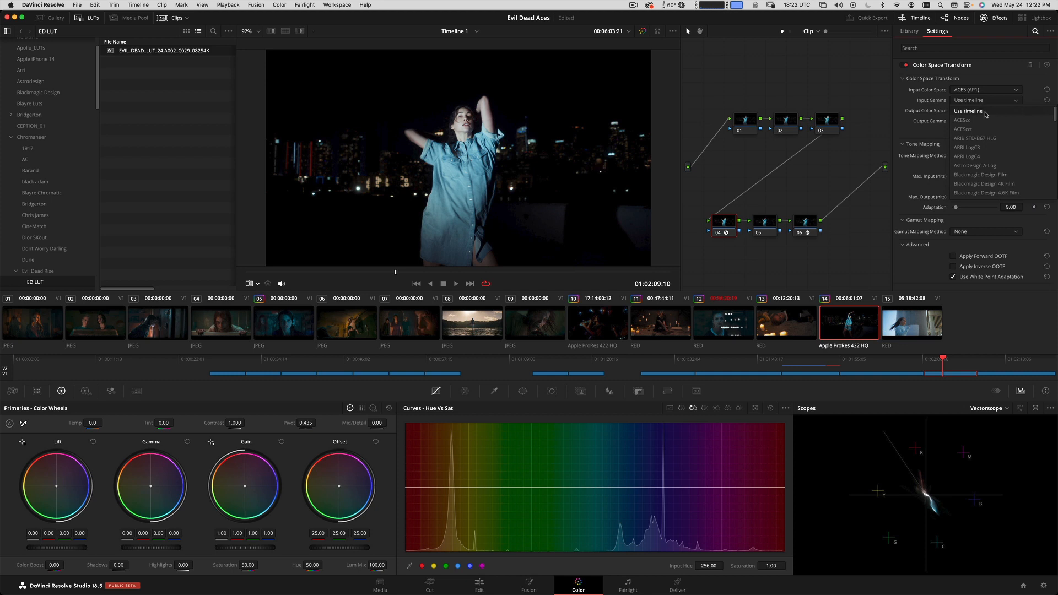
click(972, 130)
click(979, 111)
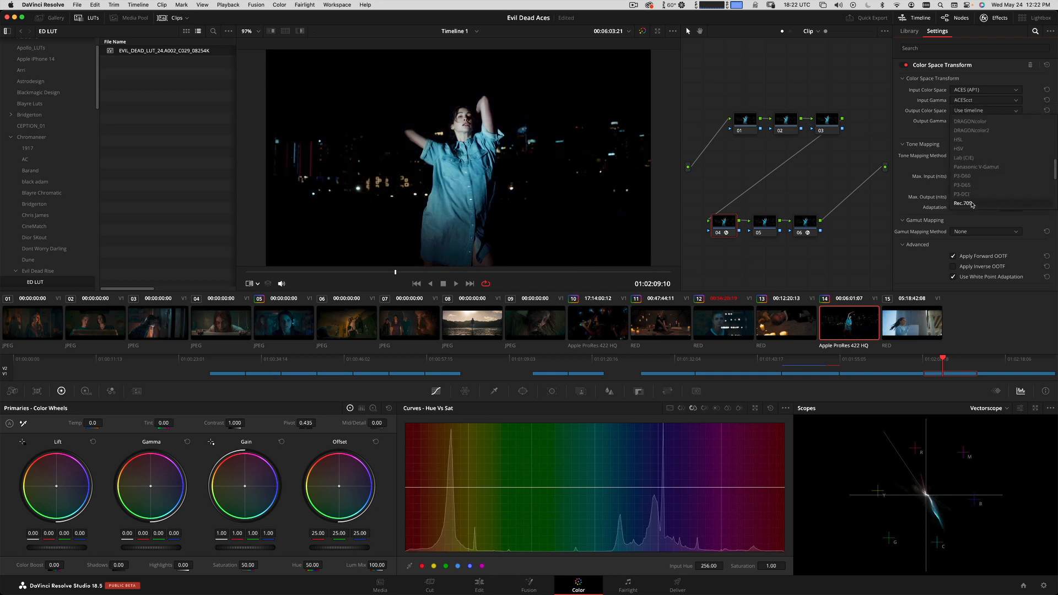
click(972, 203)
click(982, 121)
scroll(984, 130, down, 5)
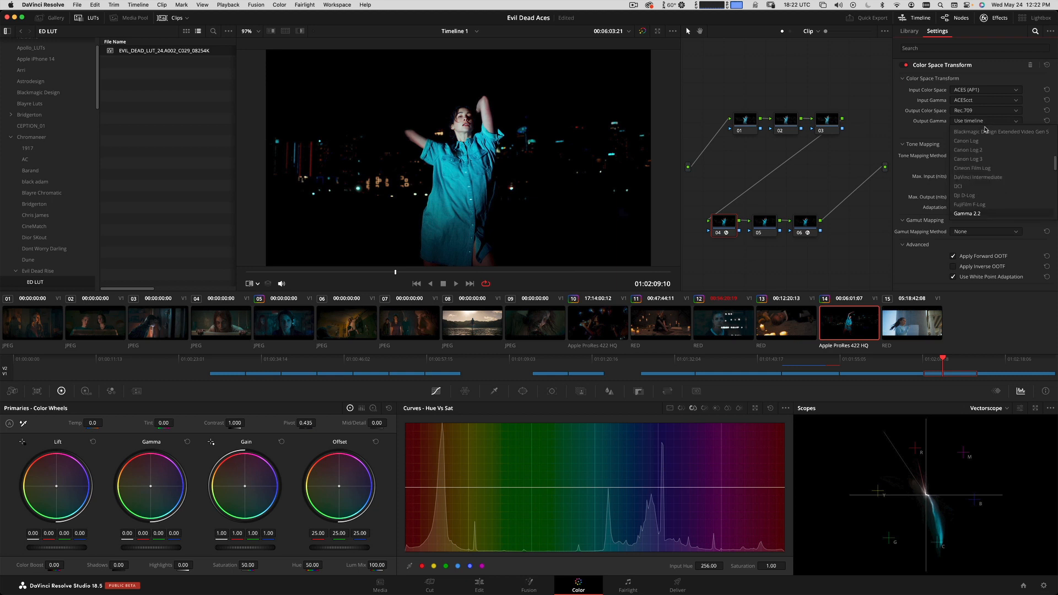
scroll(980, 203, down, 1)
click(982, 199)
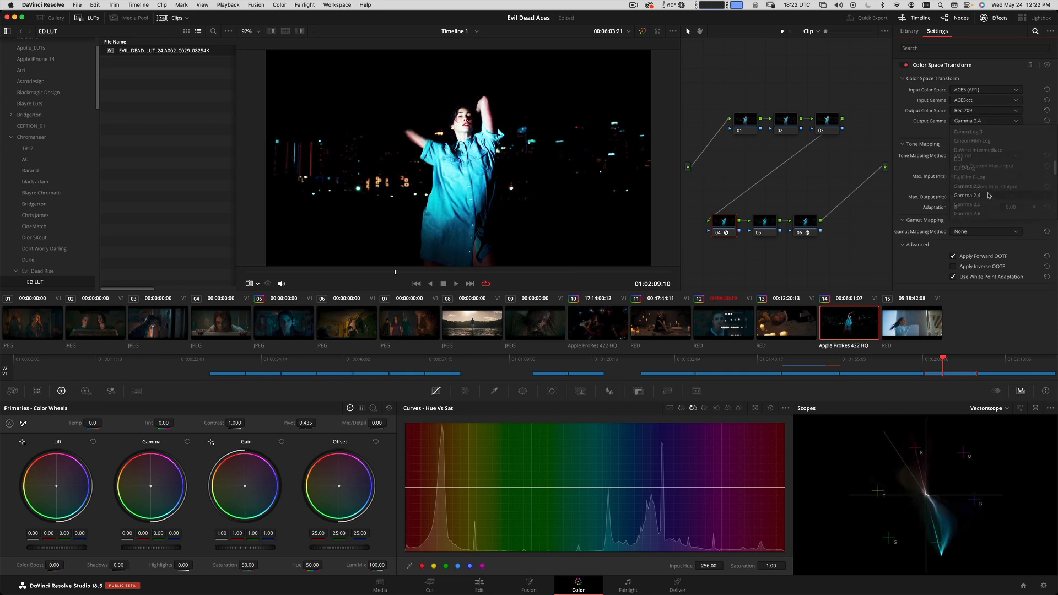
Set node 06's Color Space Transform to convert from Rec.709/Gamma 2.4 to ACES (AP1)/ACEScct.
click(805, 221)
click(985, 90)
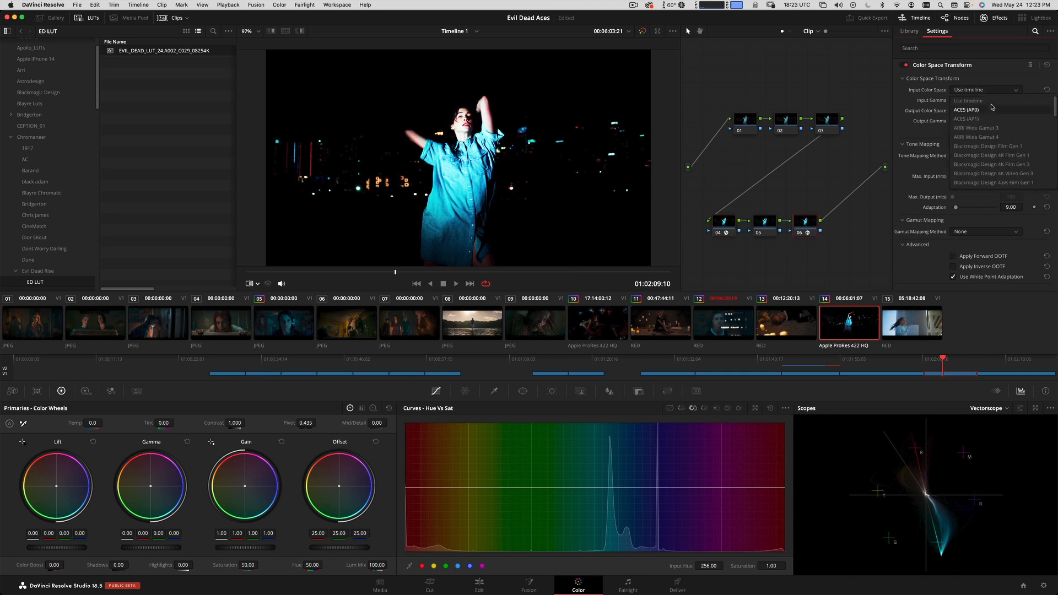
scroll(986, 137, down, 10)
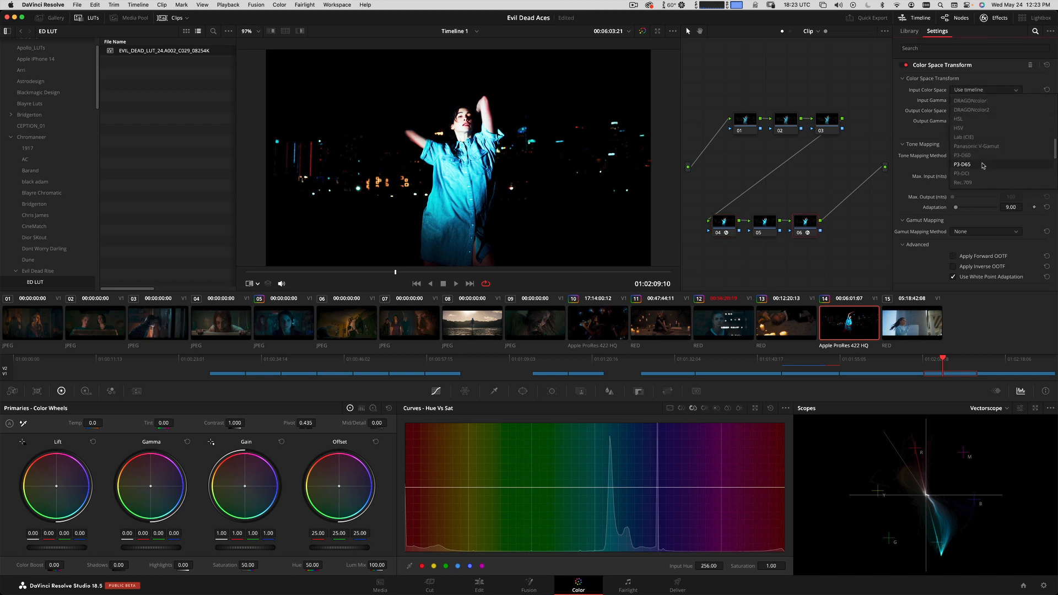
click(984, 127)
click(964, 101)
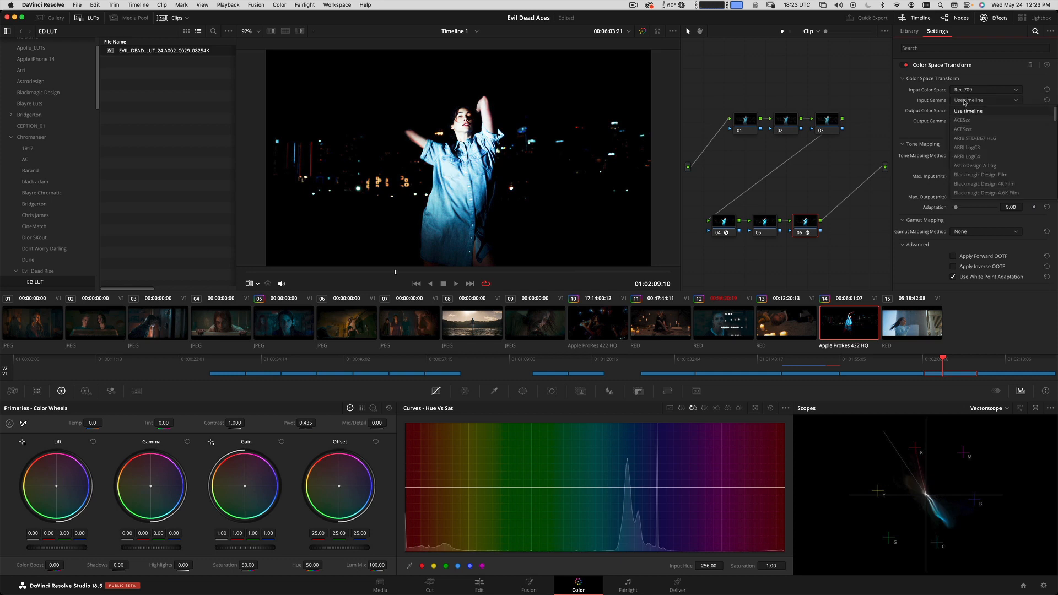
scroll(975, 154, down, 6)
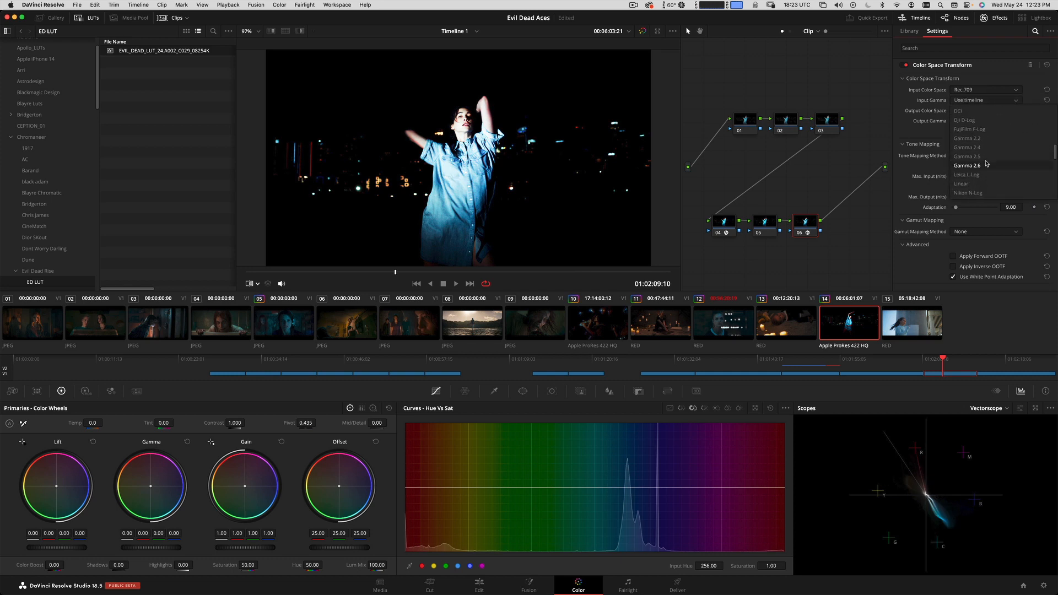
click(985, 147)
click(979, 111)
click(977, 140)
click(986, 120)
click(965, 149)
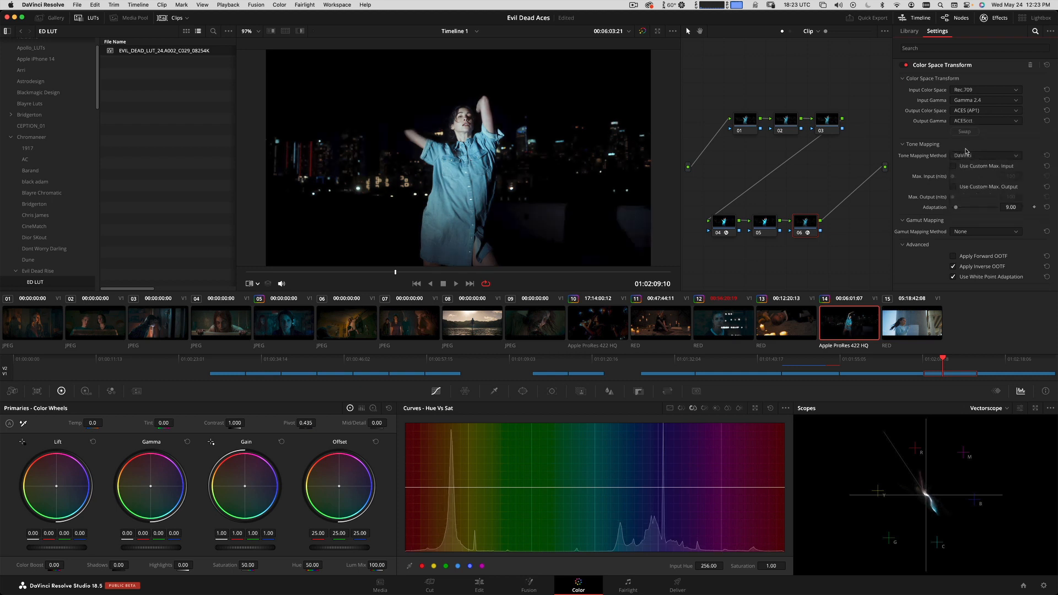
Toggle nodes 04 to 06 together to compare clip 14 with and without the color space round trip.
click(773, 233)
drag(779, 219, 737, 238)
key(super+d)
key(super+d)
key(super+d)
key(super+d)
key(super+d)
key(super+d)
key(super+d)
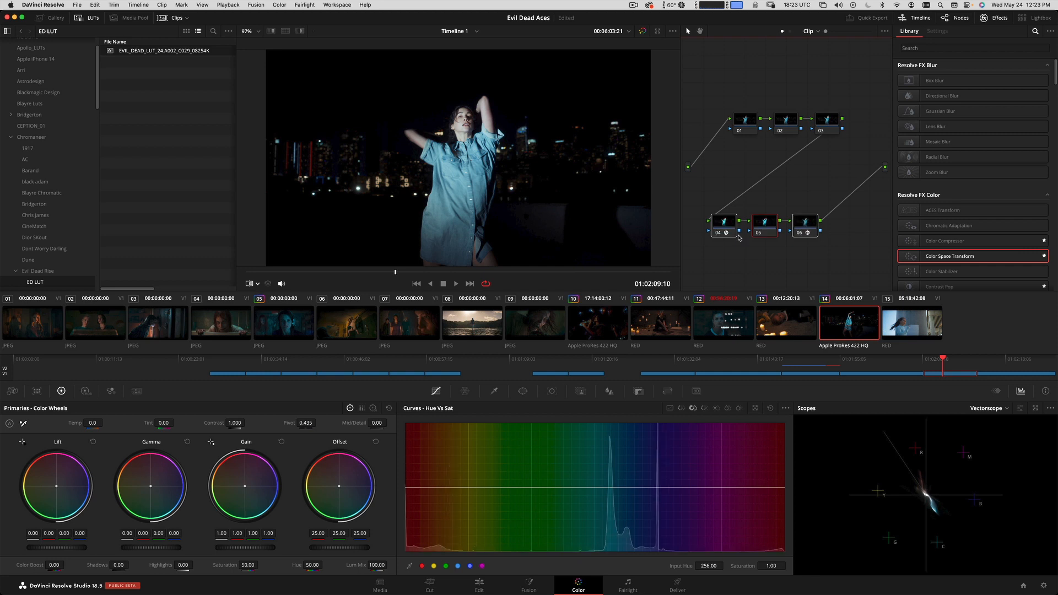
key(super+d)
click(807, 169)
Limit the effects library to favorites, apply False Color to node 05 and disable that node.
click(1050, 31)
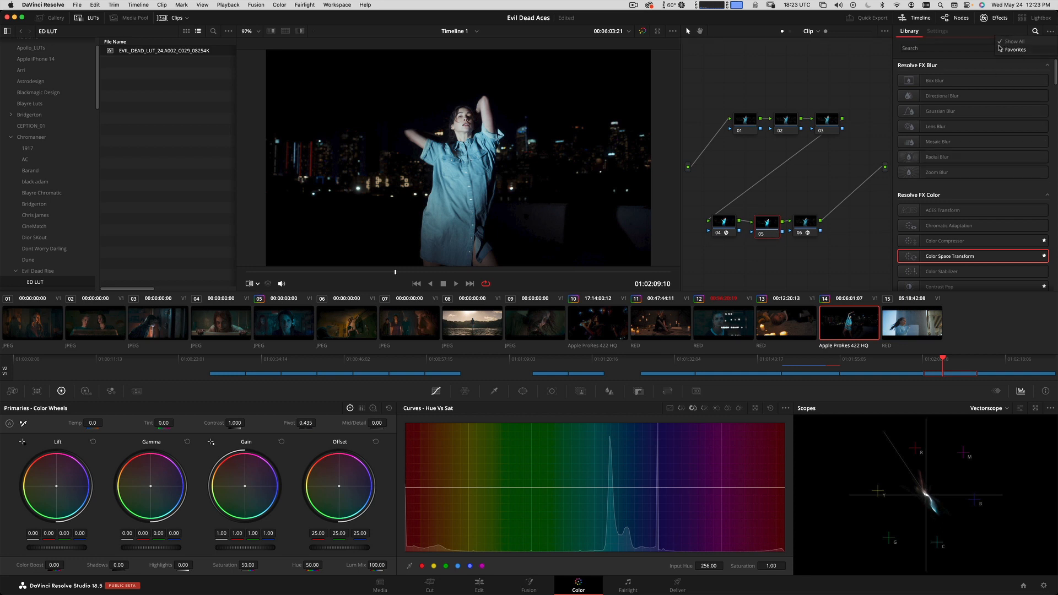
click(1022, 50)
drag(936, 197, 766, 226)
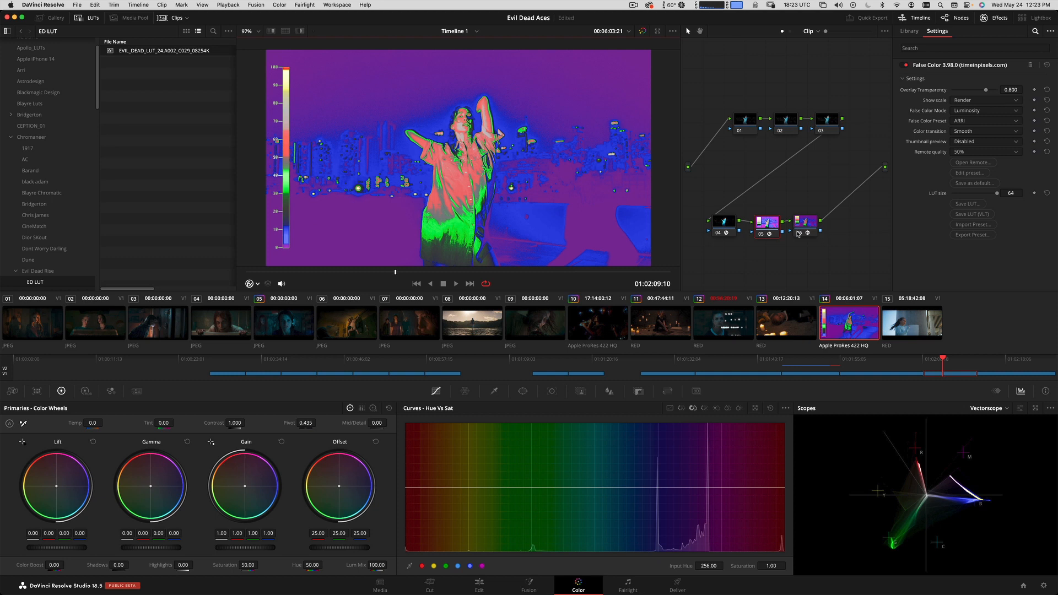
key(super+d)
Apply the EVIL_DEAD_LUT_24 LUT to clip 14's node 03 and move to 01:02:09:06.
click(823, 126)
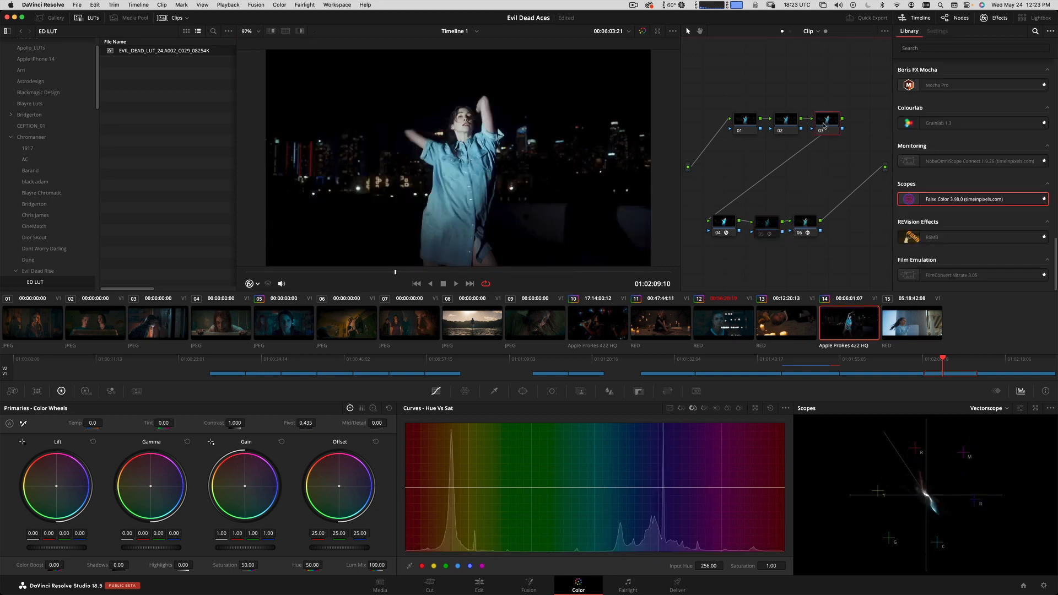
double_click(132, 52)
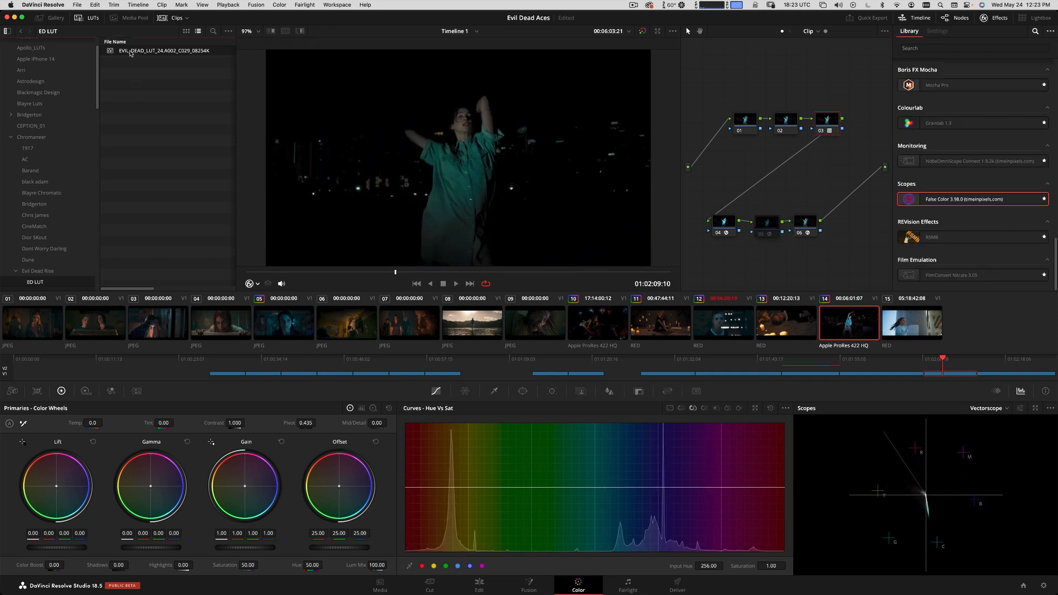
drag(416, 270, 386, 270)
Enable the False Color node 05 and select node 01 for exposure adjustment.
click(739, 124)
click(765, 230)
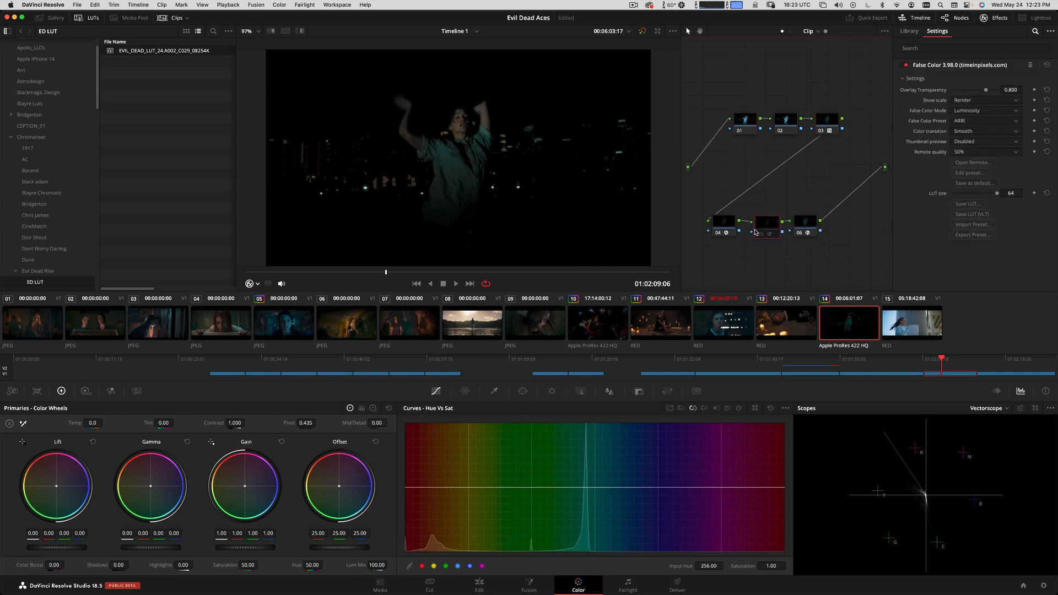
click(744, 117)
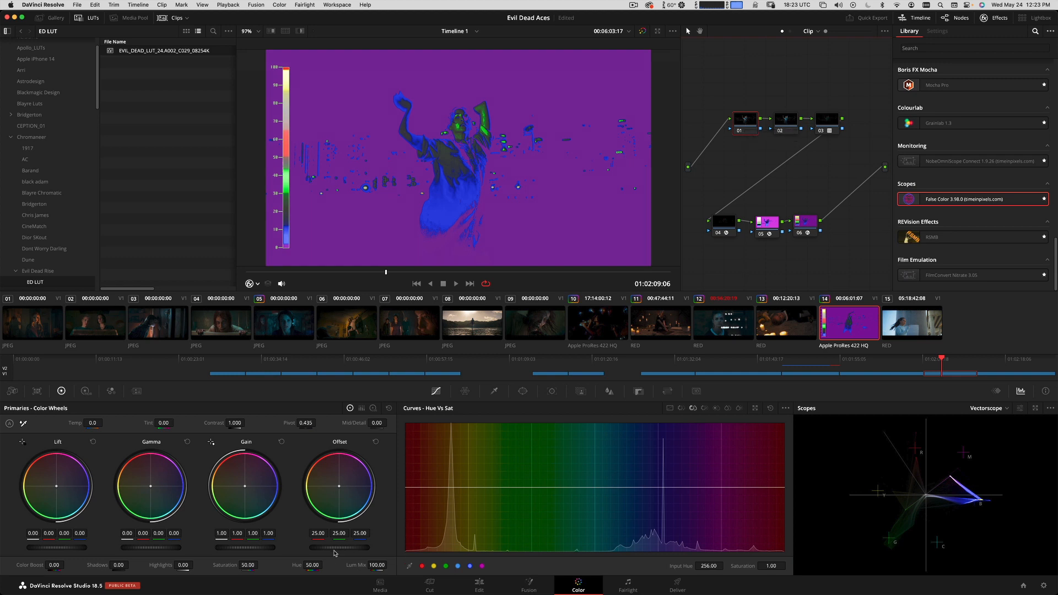
Set node 01's gamma to 0.02, gain to 0.74 and offset to 47.25, and disable the False Color node 05.
drag(348, 548, 694, 451)
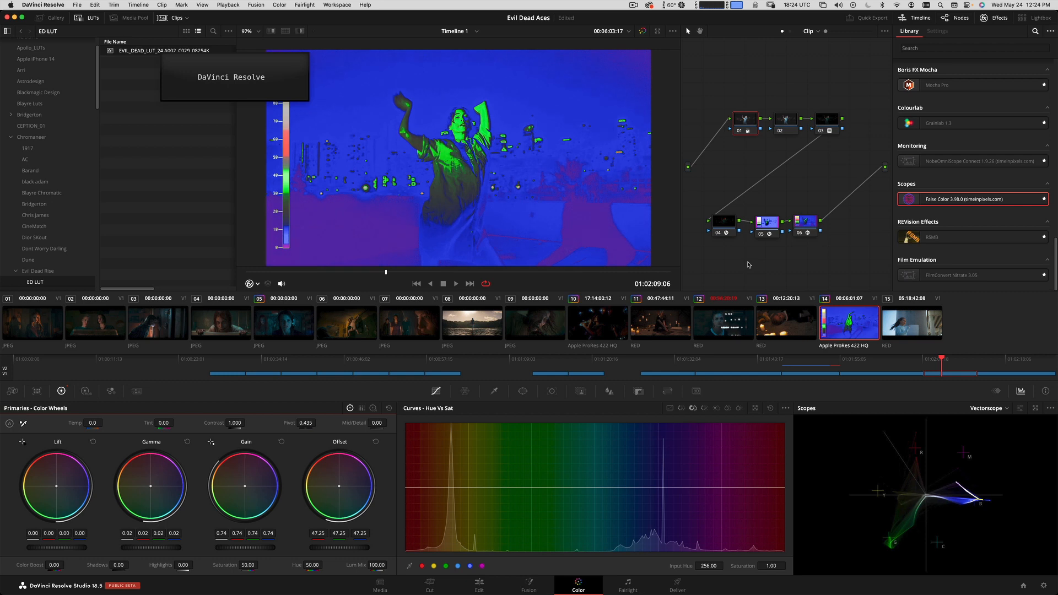
click(766, 224)
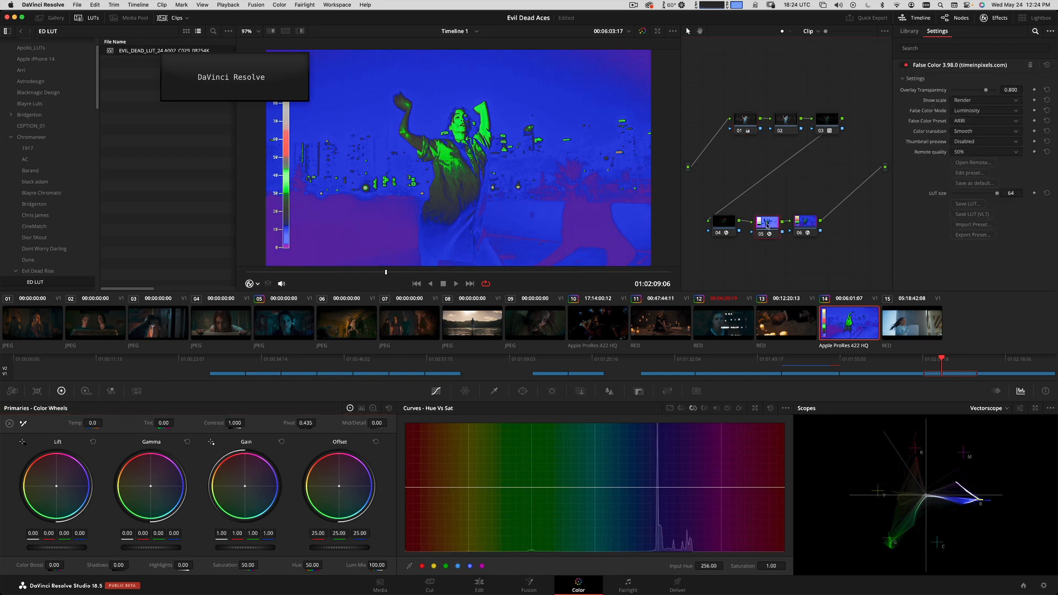
key(ctrl+d)
Move to 01:02:08:06 and toggle node 01 in full-screen view to compare clip 14 with and without the exposure adjustment.
drag(400, 273, 330, 273)
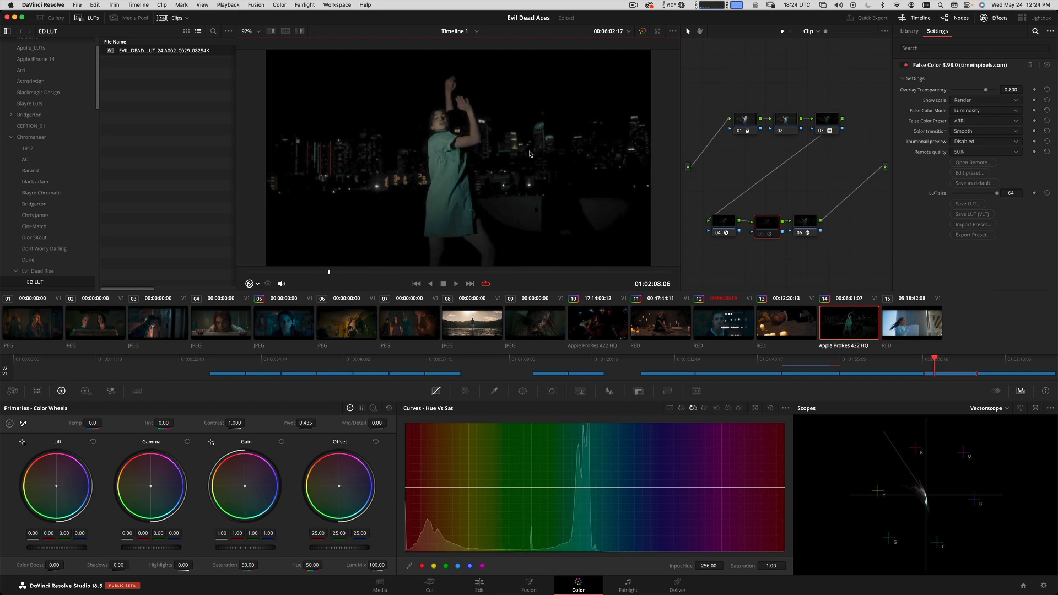
click(746, 122)
key(ctrl+d)
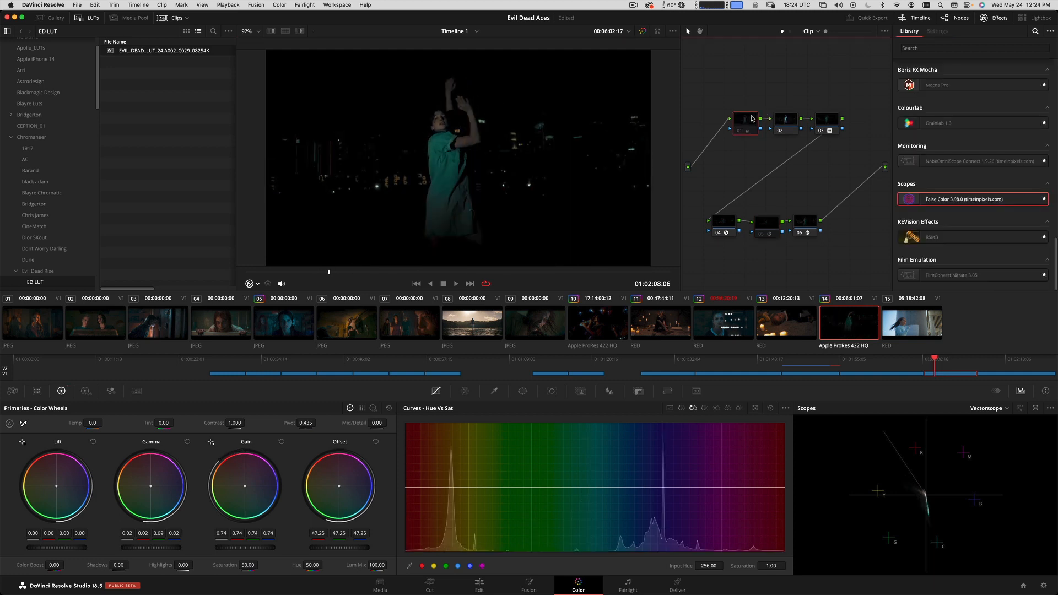
key(super+f)
key(super+d)
key(super+d)
key(super+d)
key(super+d)
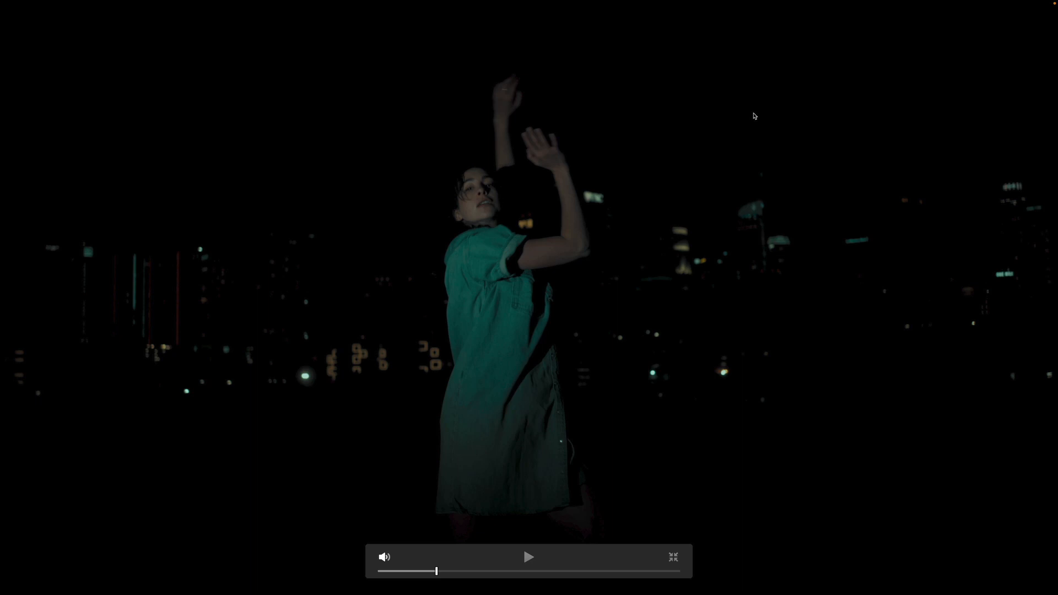
key(super+d)
key(super+f)
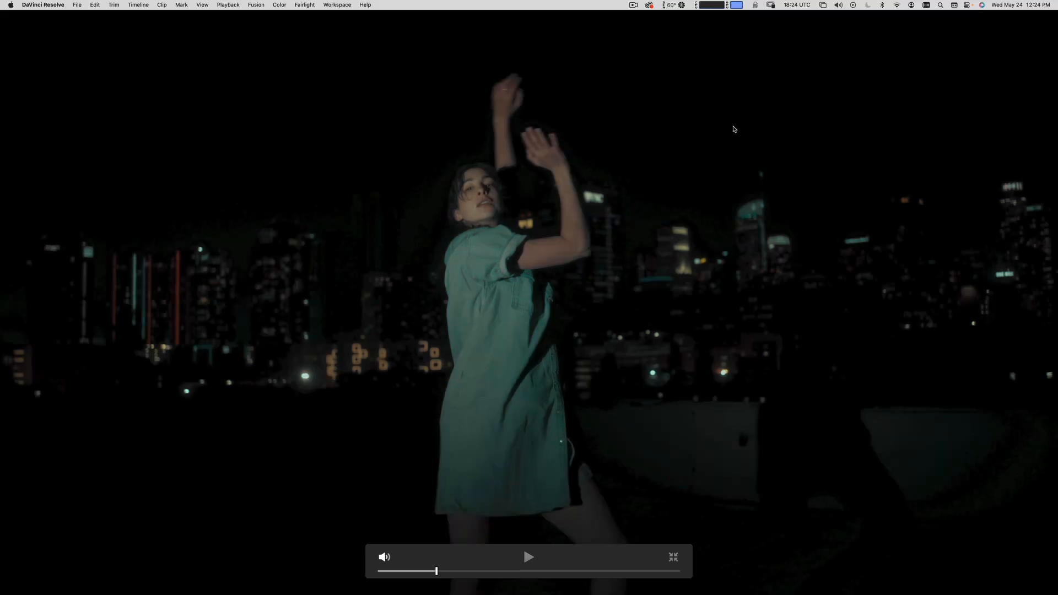
Play clip 14 in full-screen view and move to 01:02:09:11.
key(super+f)
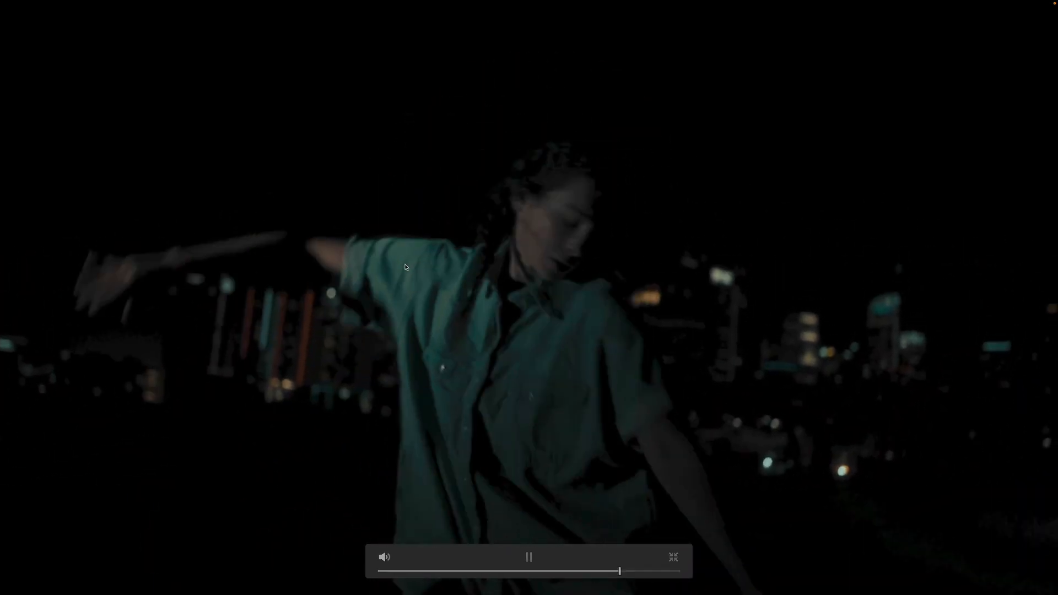
key(super+f)
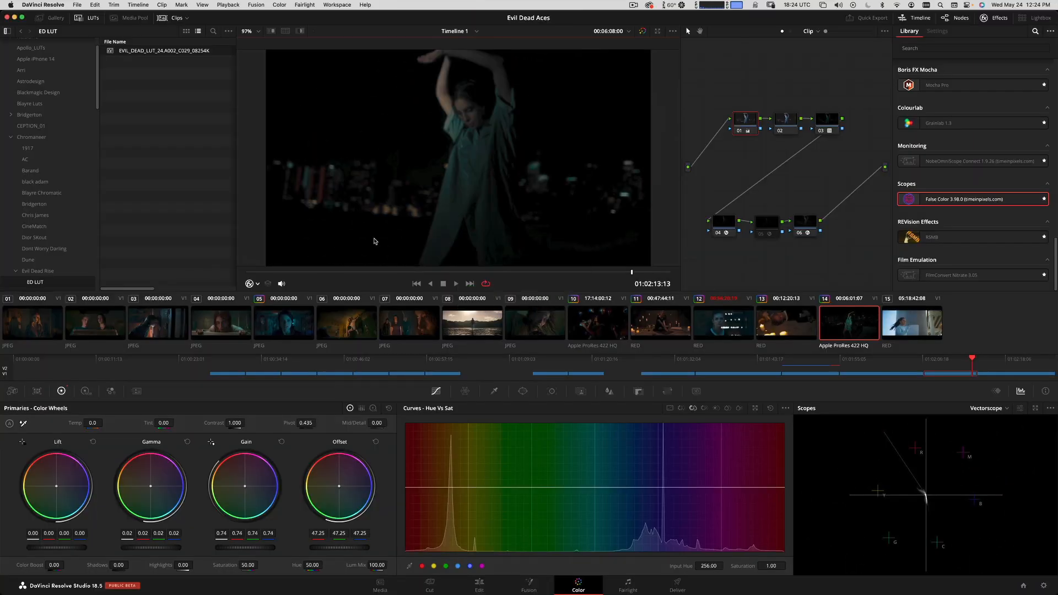
drag(428, 273, 575, 283)
drag(607, 281, 401, 281)
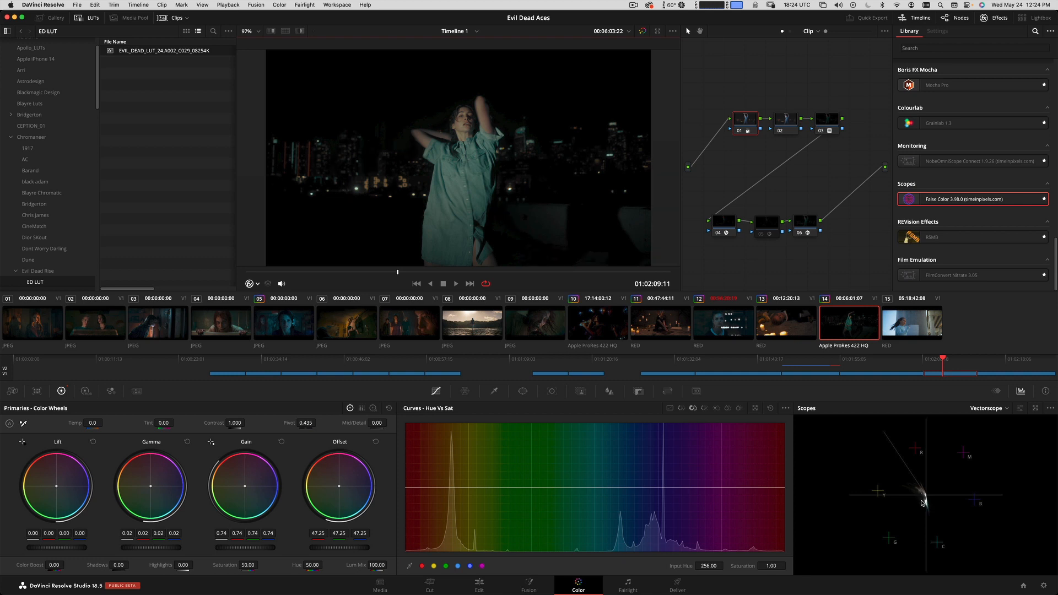
Select node 02, open the still gallery and compare clip 14 with the reference still by toggling the wipe.
click(786, 131)
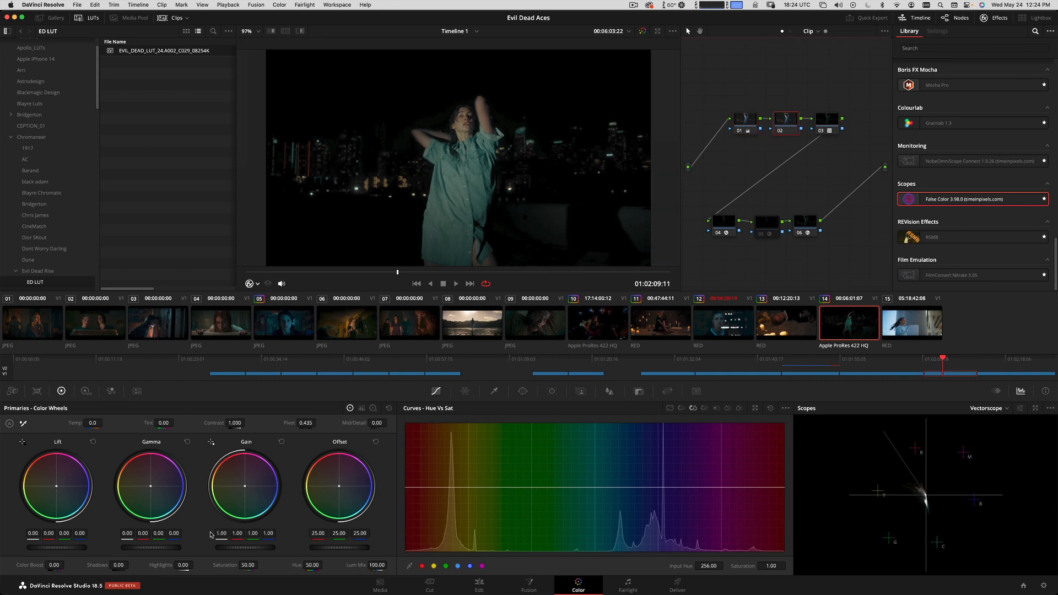
key(super+w)
key(super+w)
click(59, 18)
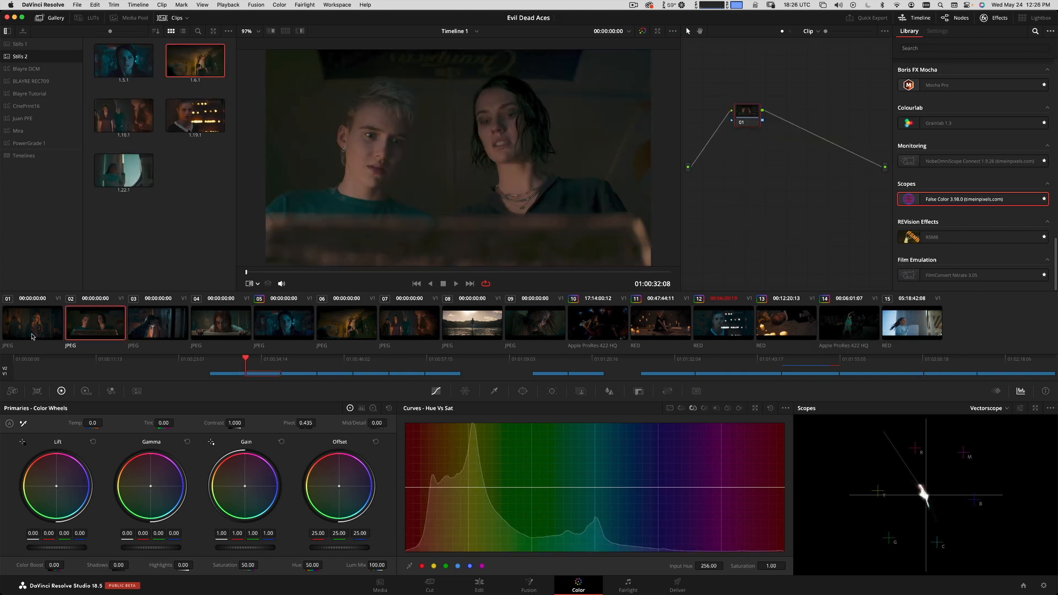
key(super+w)
key(super+w)
Grab a reference still from clip 02 and return to clip 14 at 01:02:09:10.
click(49, 336)
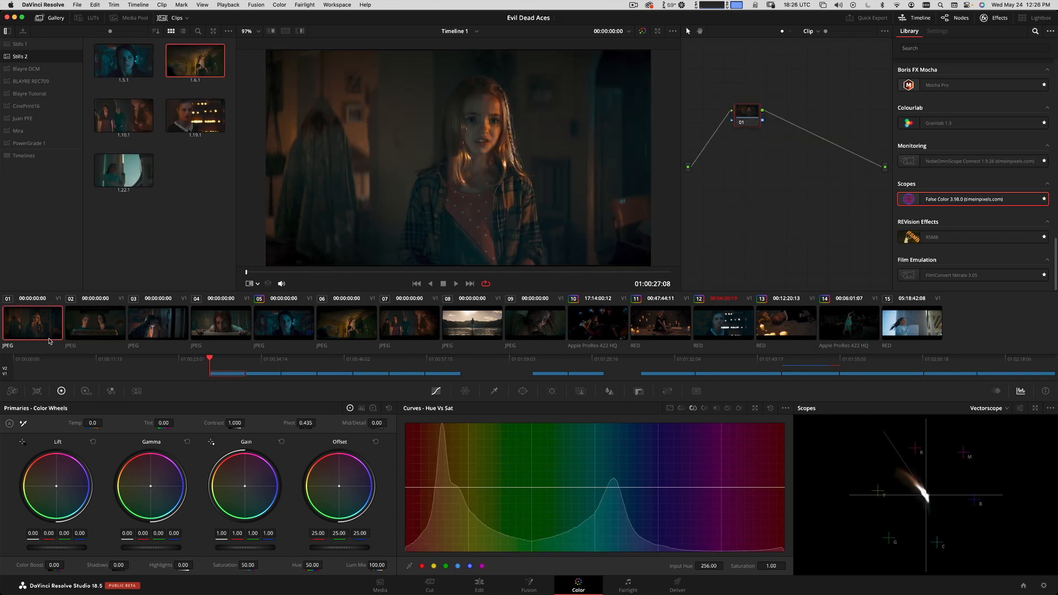
click(99, 322)
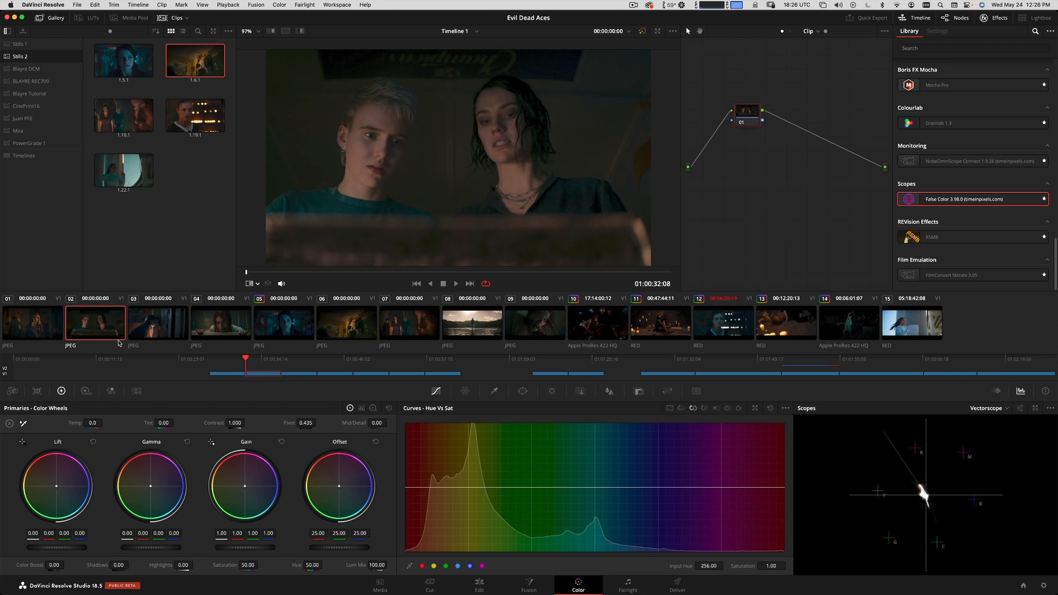
key(alt+super+g)
click(854, 326)
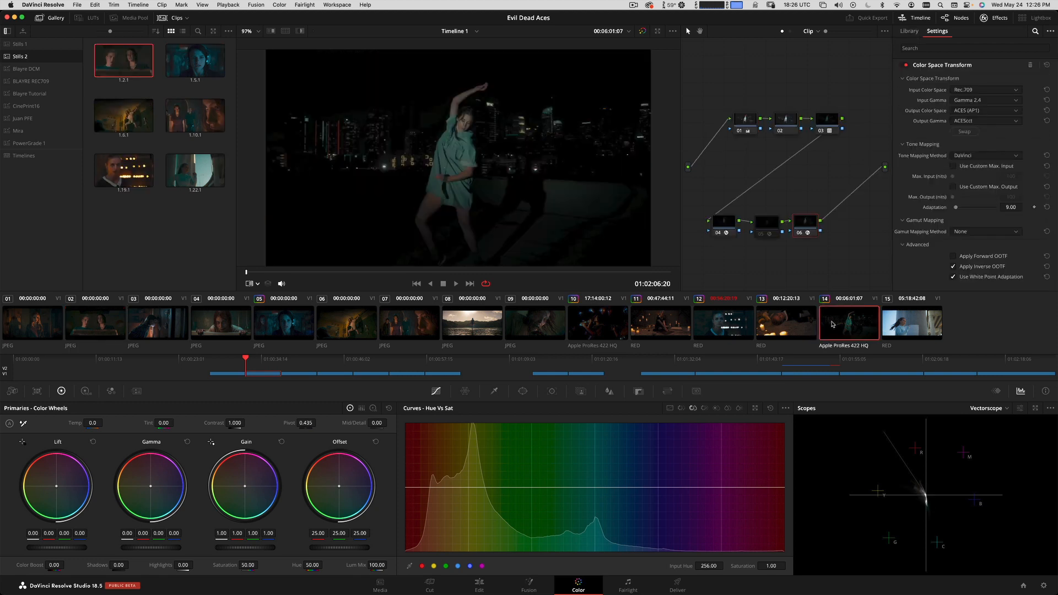
drag(436, 272, 396, 274)
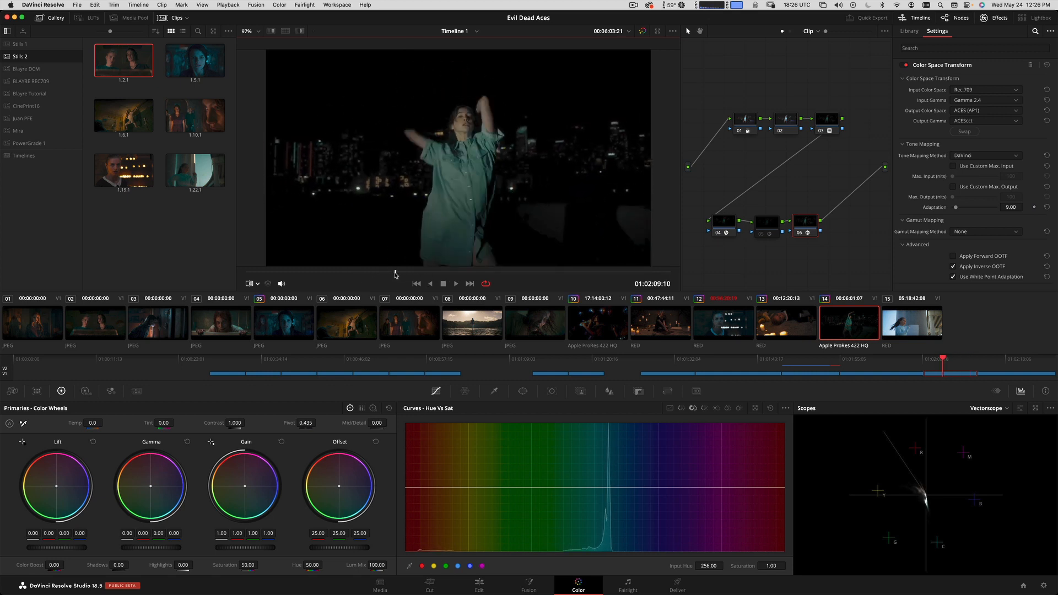
Compare clip 14 with the clip 02 still and sample both images' skin tones on the vectorscope with the viewer's color picker.
key(super+w)
key(super+w)
key(super+w)
key(super+w)
key(super+w)
key(super+w)
click(255, 284)
click(272, 309)
key(super+w)
click(255, 283)
click(273, 310)
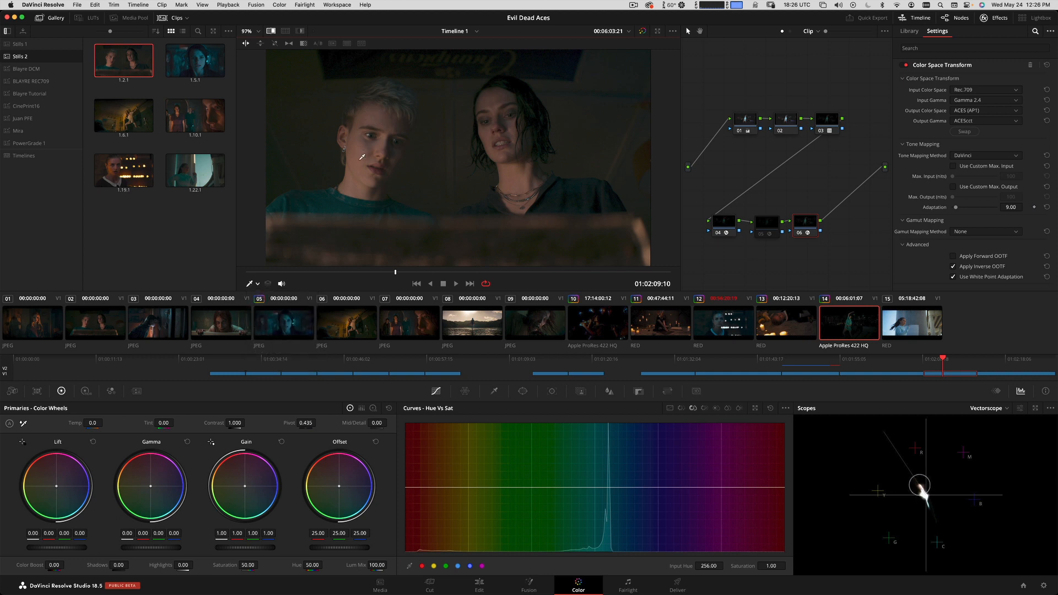
key(super+w)
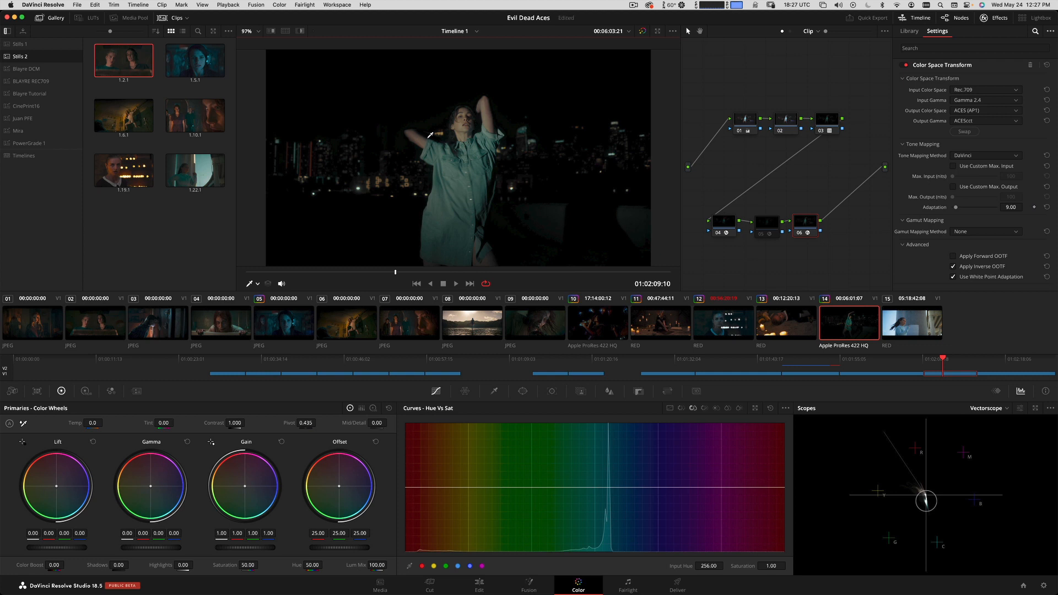
Set clip 14's node 02 Temp to 120 and Tint to 29, checking against the clip 02 still.
click(776, 126)
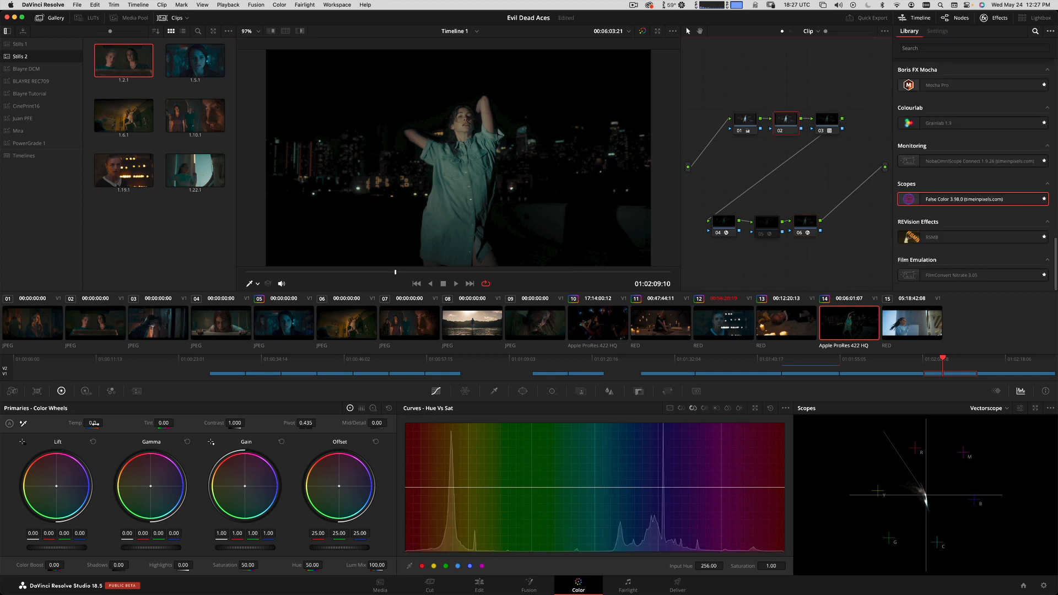
drag(93, 423, 93, 423)
key(super+w)
key(super+w)
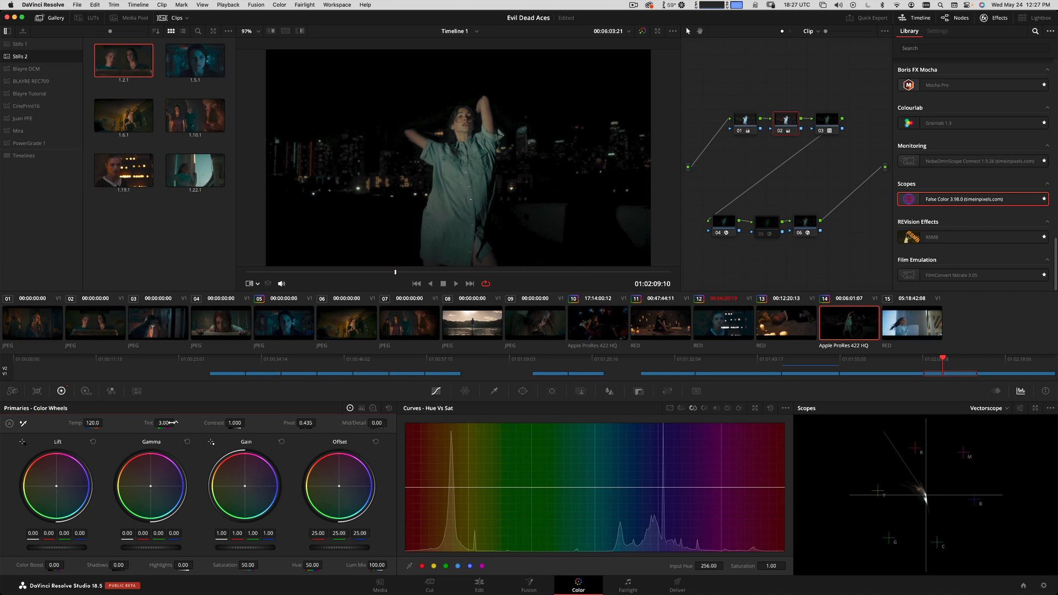
drag(173, 422, 181, 422)
key(super+w)
key(super+w)
drag(164, 423, 175, 423)
key(super+w)
key(super+w)
Compare the warmed clip 14 with the clip 02 still in full-screen view by toggling the wipe.
key(super+f)
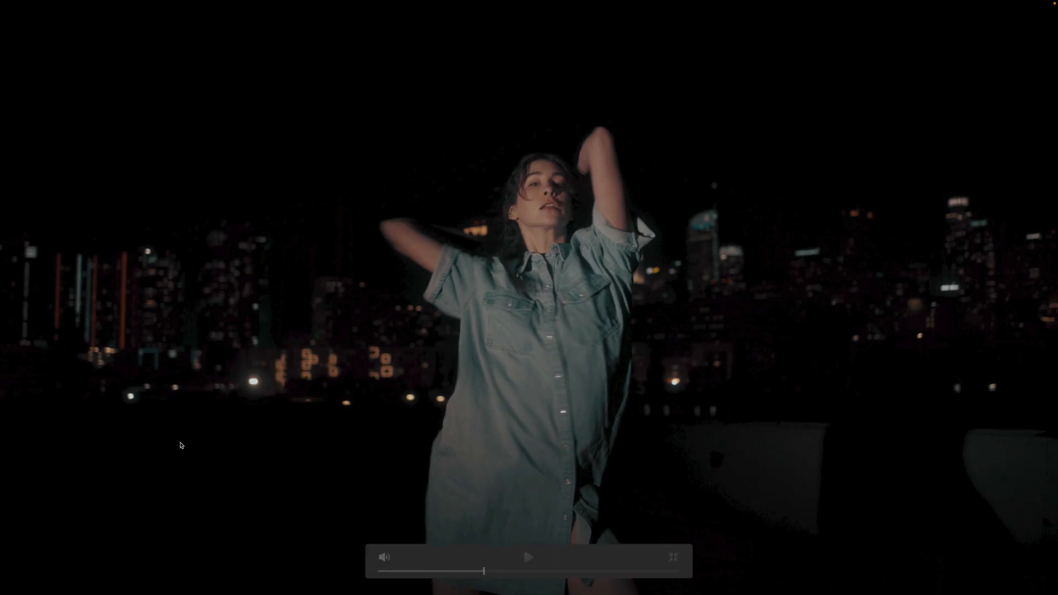
key(super+w)
key(super+w)
key(super+w)
key(super+w)
key(super+f)
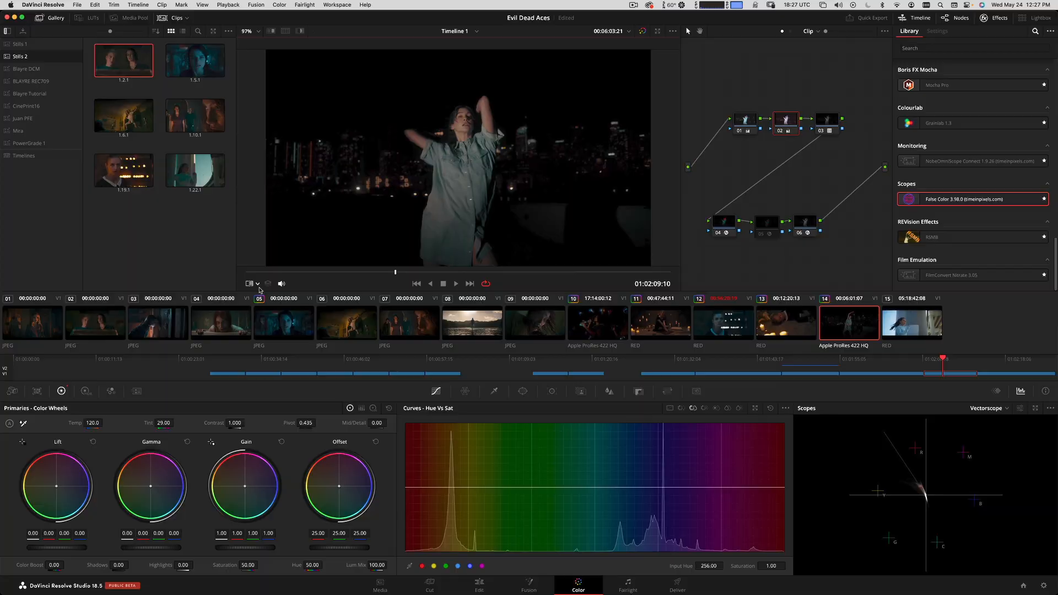
key(super+f)
key(super+w)
key(super+w)
key(super+w)
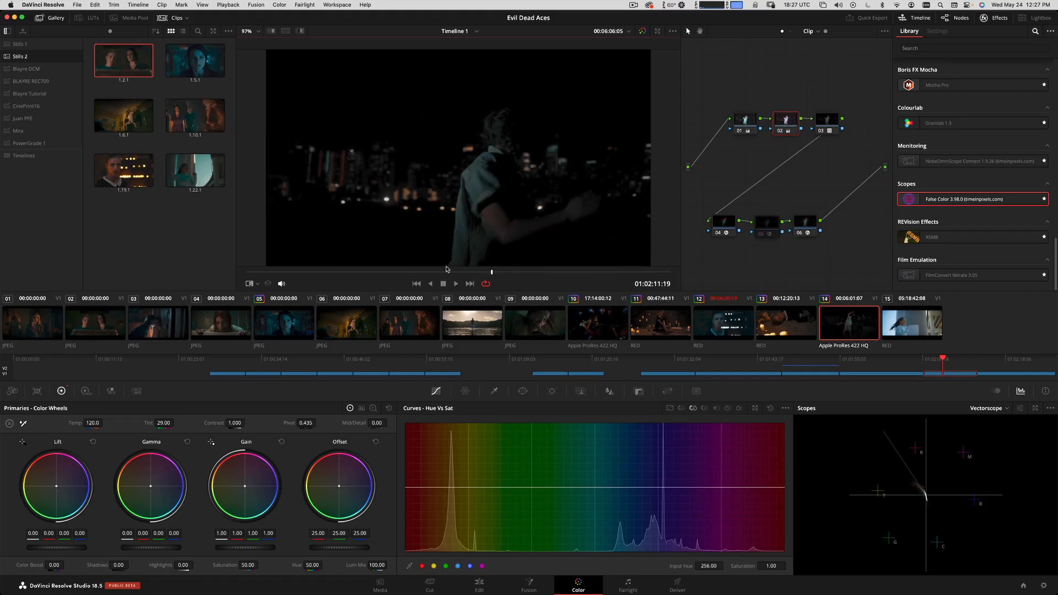
Play the adjusted clip 14 in full-screen view and stop at 01:02:11:03.
key(super+f)
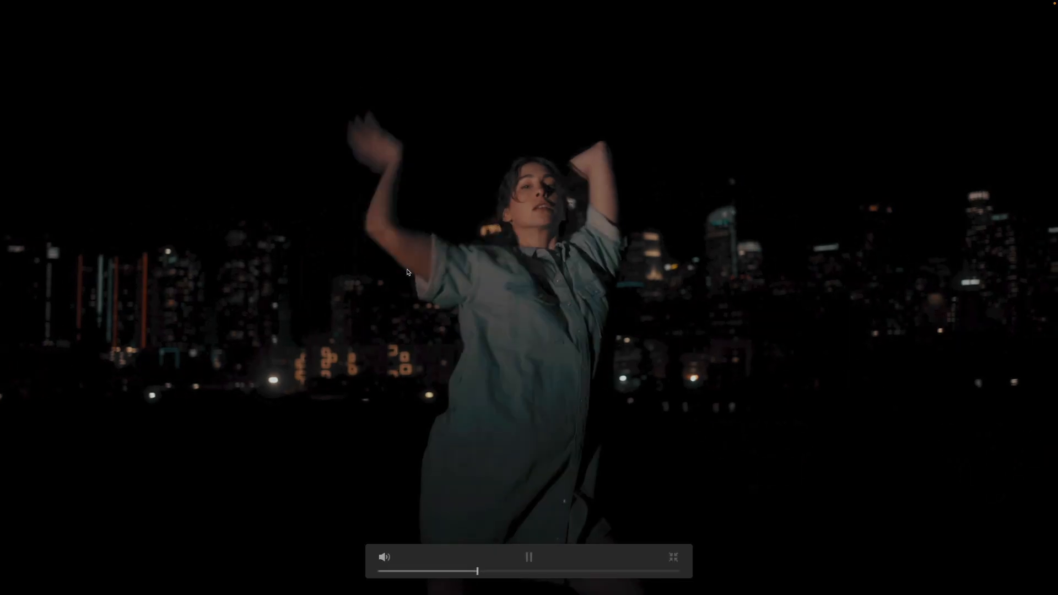
key(space)
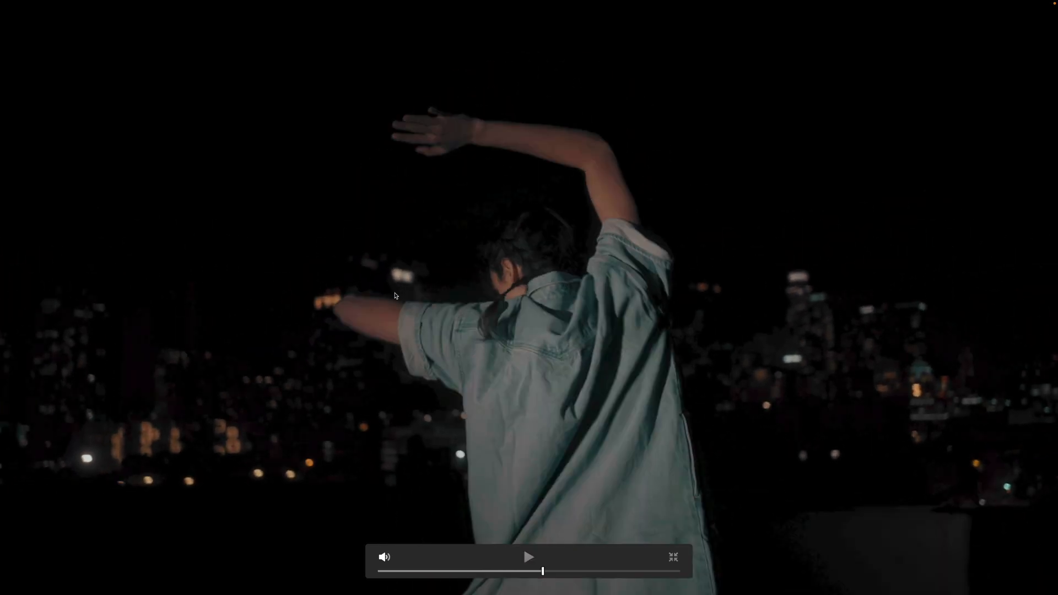
key(Down)
key(Up)
key(super+f)
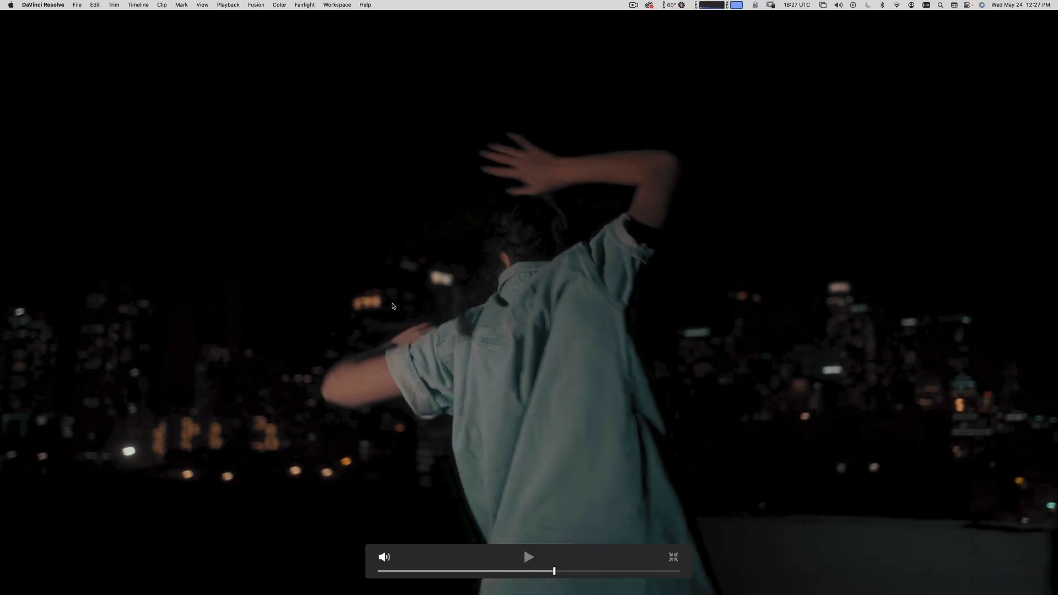
Switch the scope to Waveform and compare clip 14's levels with the clip 02 still.
click(999, 407)
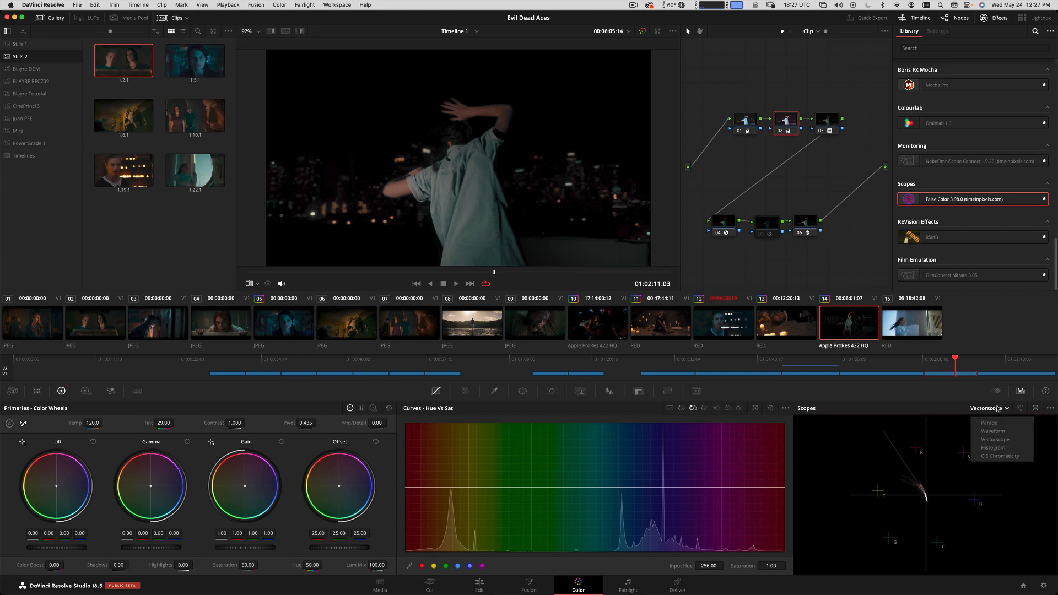
click(994, 432)
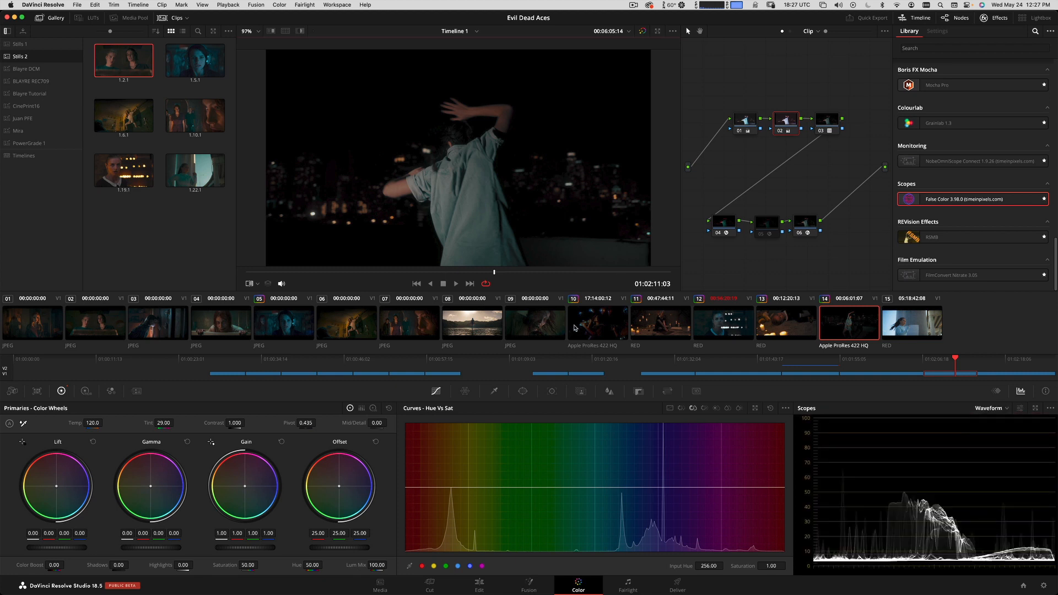
key(ctrl+w)
key(ctrl+w)
key(ctrl+w)
key(ctrl+w)
Move to 01:02:09:11 and compare clip 14 with the clip 02 still in full-screen view.
drag(485, 276, 378, 282)
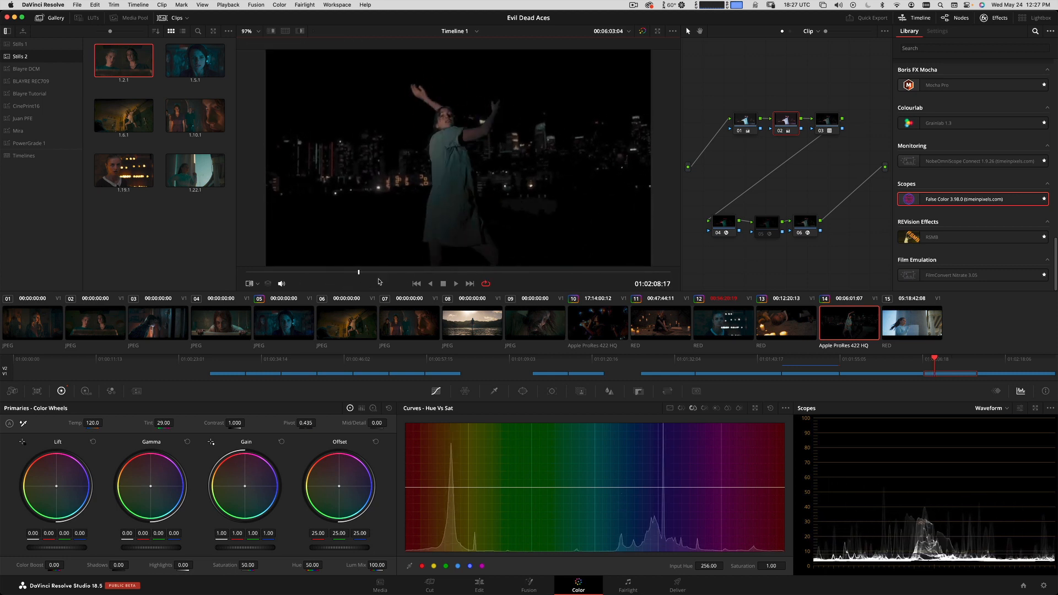
key(space)
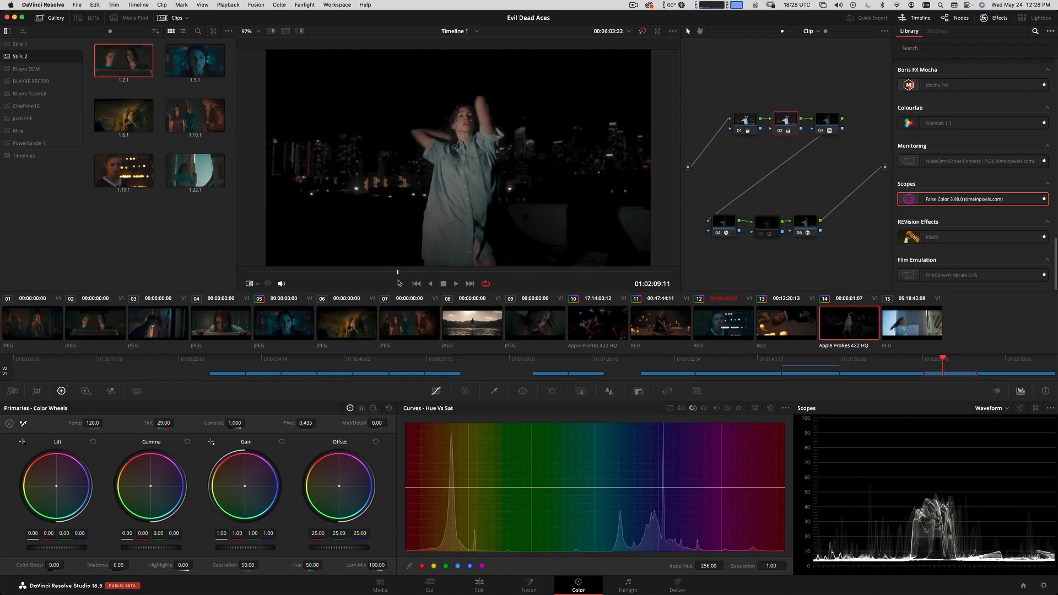
key(super+f)
key(super+w)
key(super+w)
key(super+w)
key(super+w)
key(super+w)
key(super+w)
key(super+w)
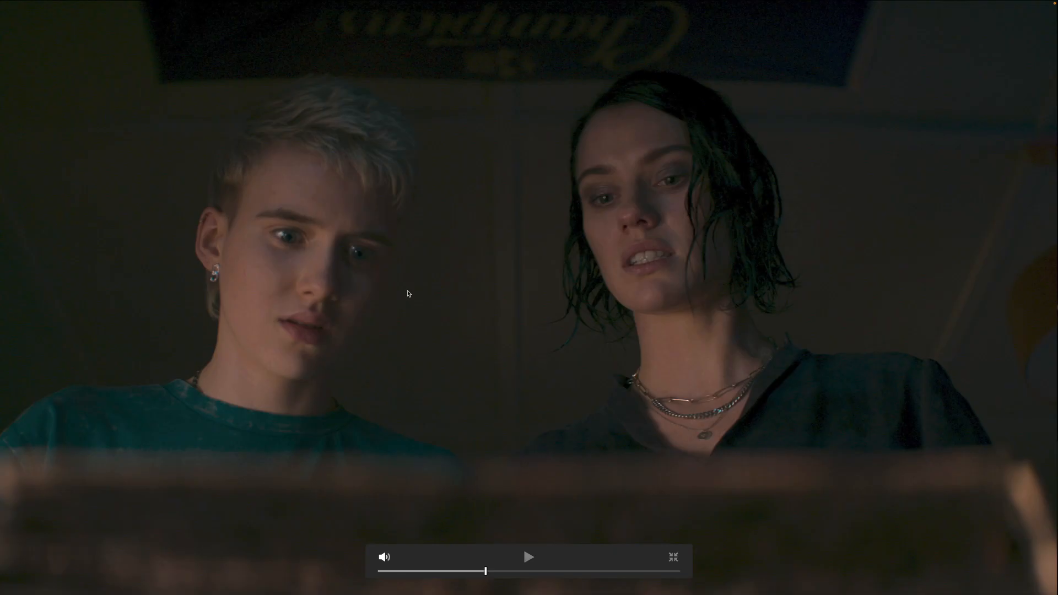
key(super+f)
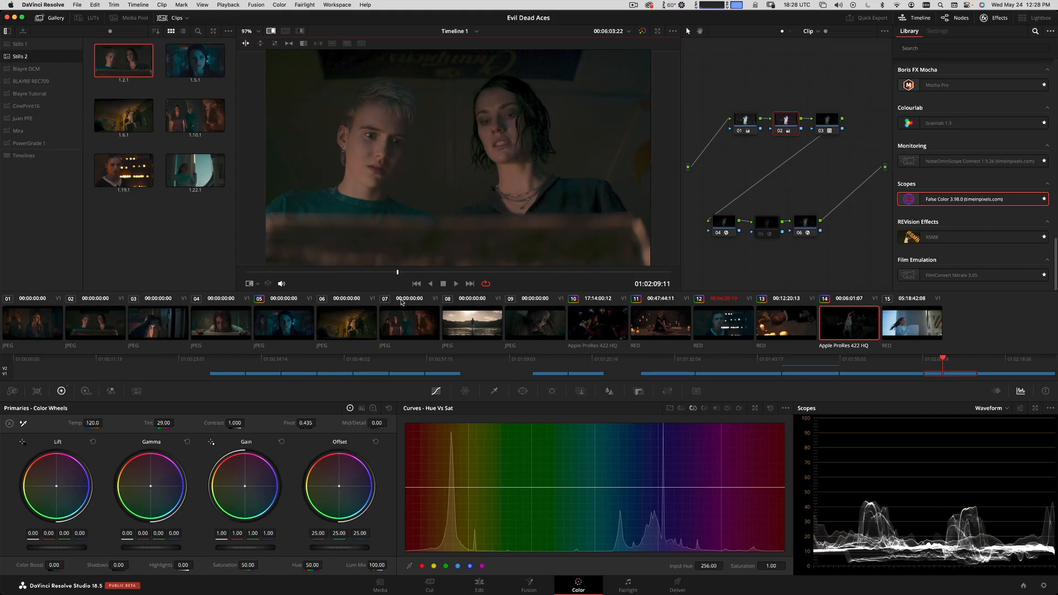
Select clip 15, move to 01:02:16:04 and apply clip 14's grade to it.
click(870, 326)
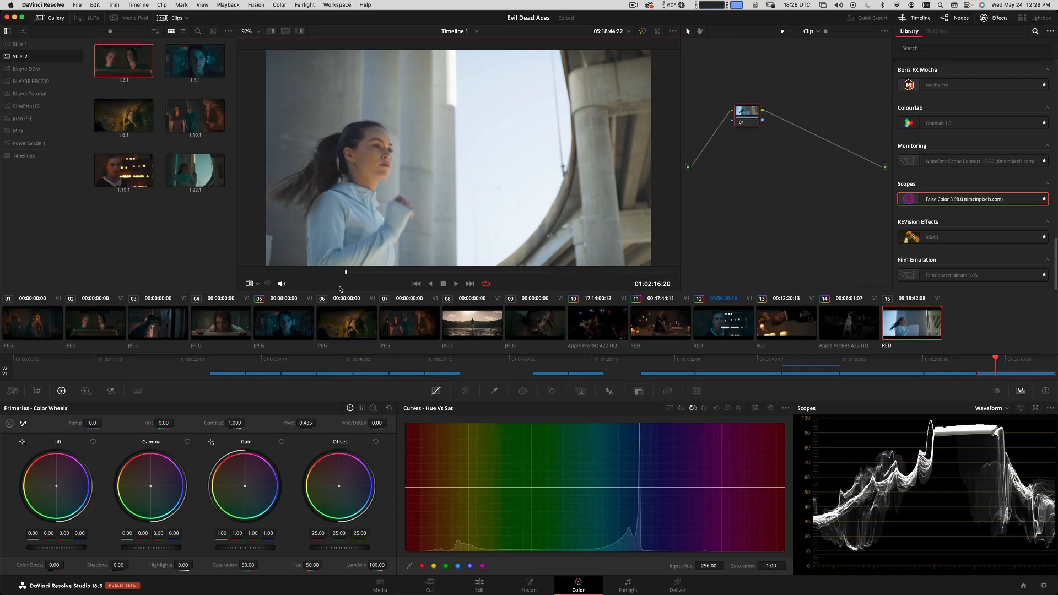
drag(521, 272, 323, 275)
drag(743, 118, 734, 123)
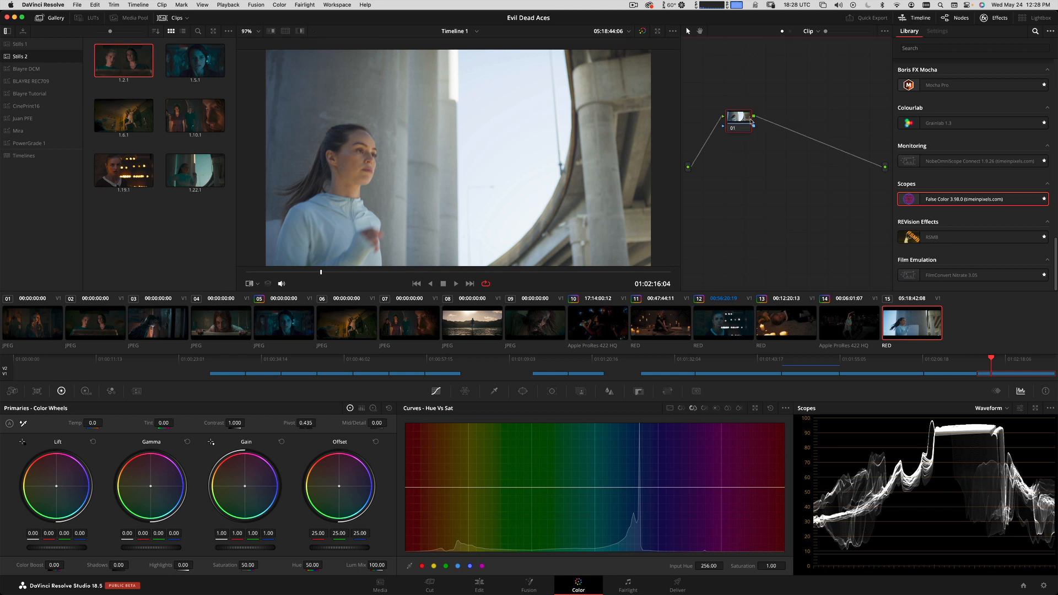
right_click(858, 315)
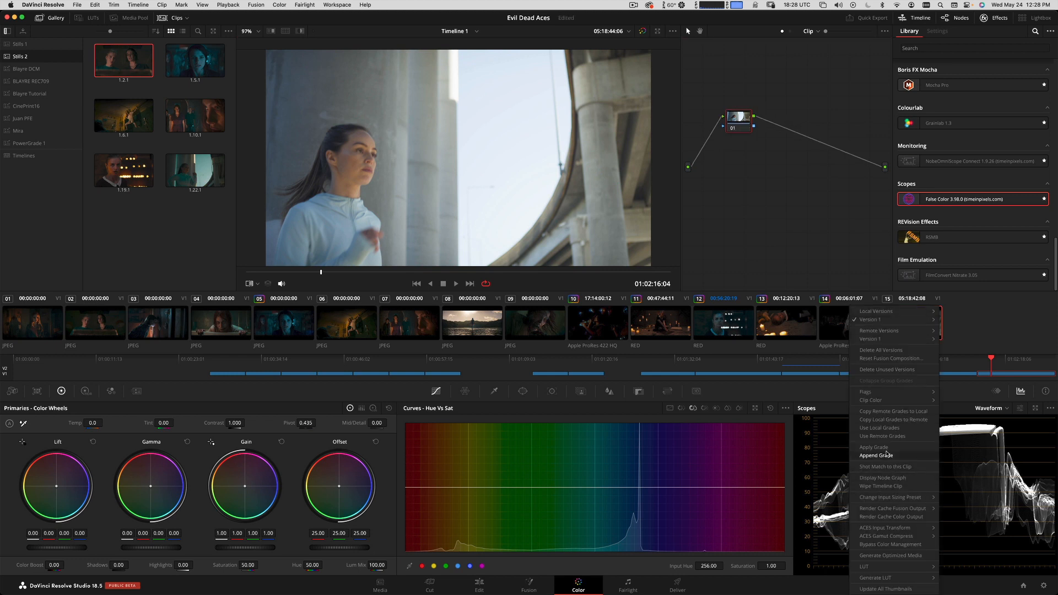
click(894, 446)
click(797, 242)
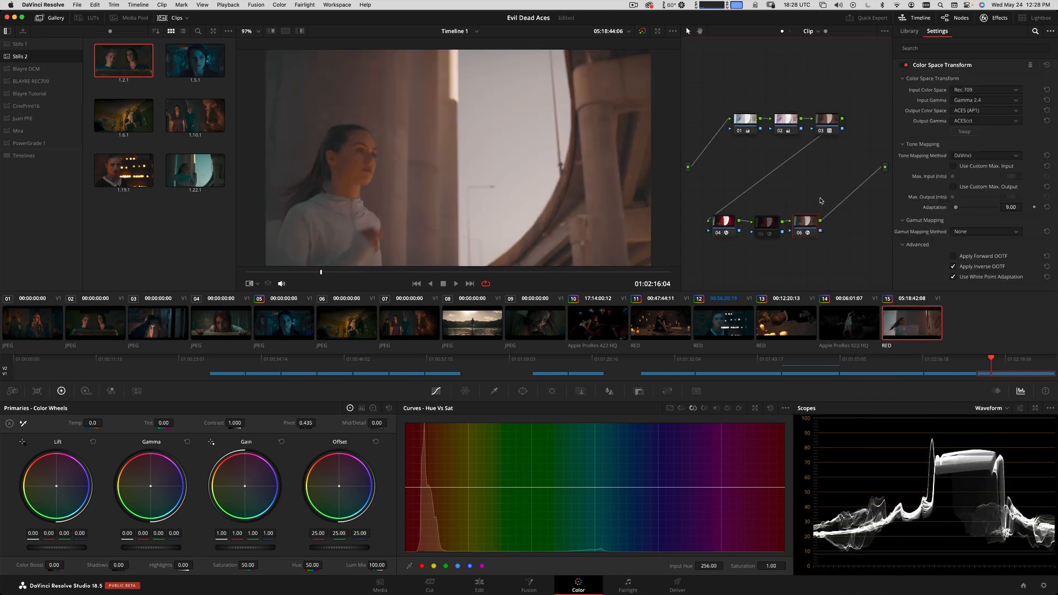
Reset the grades of nodes 02 and 01 on clip 15 with LUT node 03 bypassed, and re-enable node 03.
click(827, 124)
key(super+d)
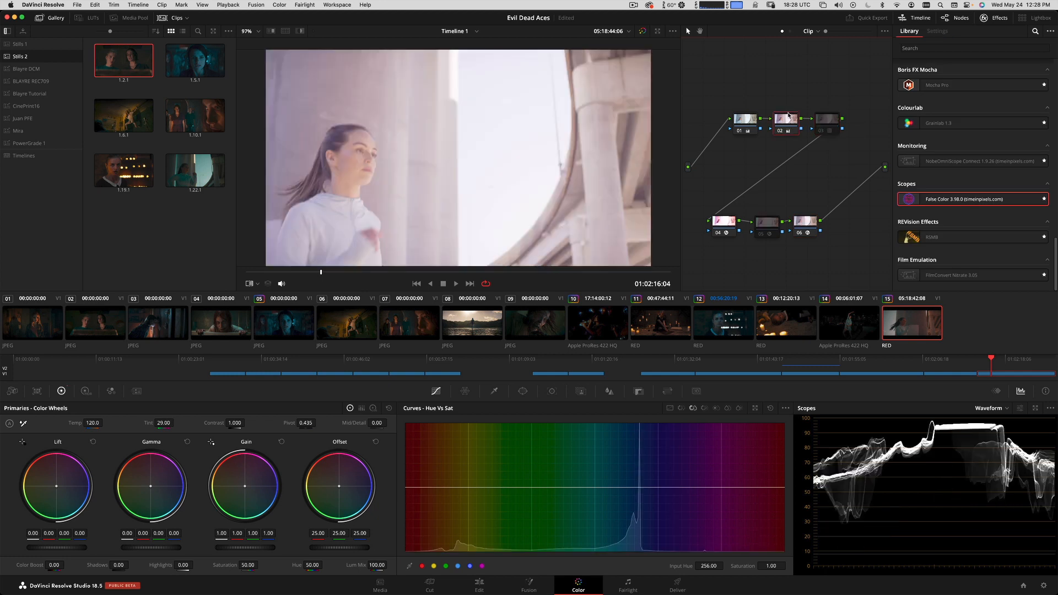
right_click(788, 122)
click(804, 133)
click(747, 127)
right_click(746, 126)
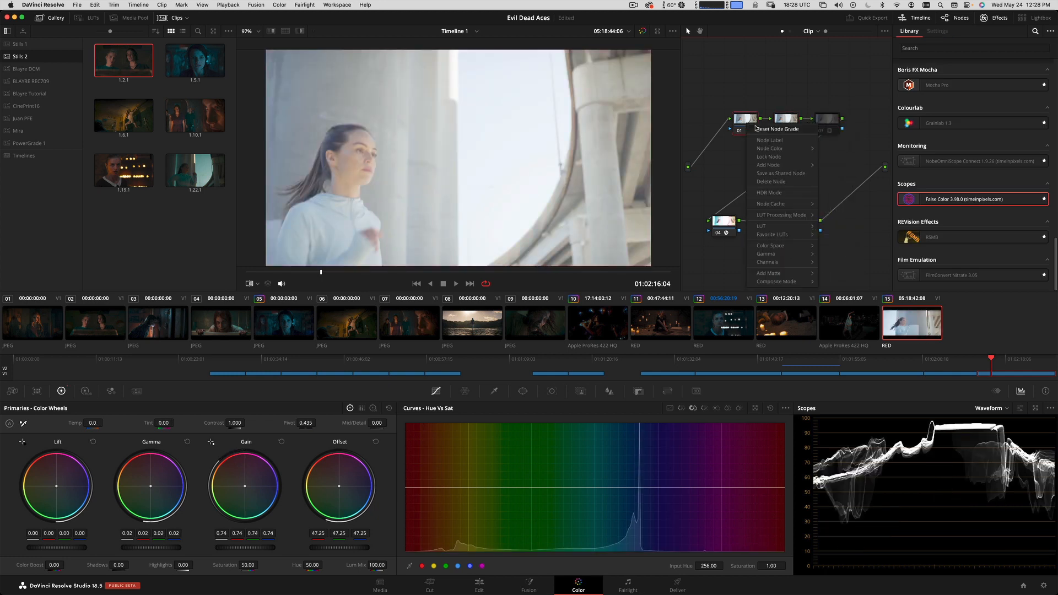
click(762, 138)
click(826, 117)
key(super+d)
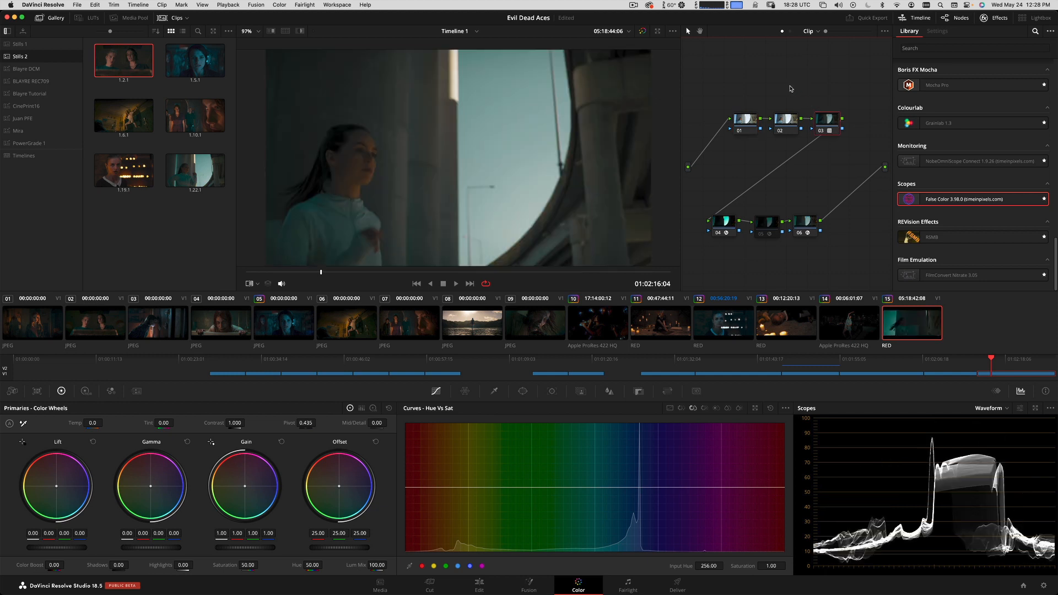
At 01:02:16:17, check exposure with False Color node 05 enabled, set node 01's gamma to 0.01, and disable node 05 again.
drag(323, 271, 340, 291)
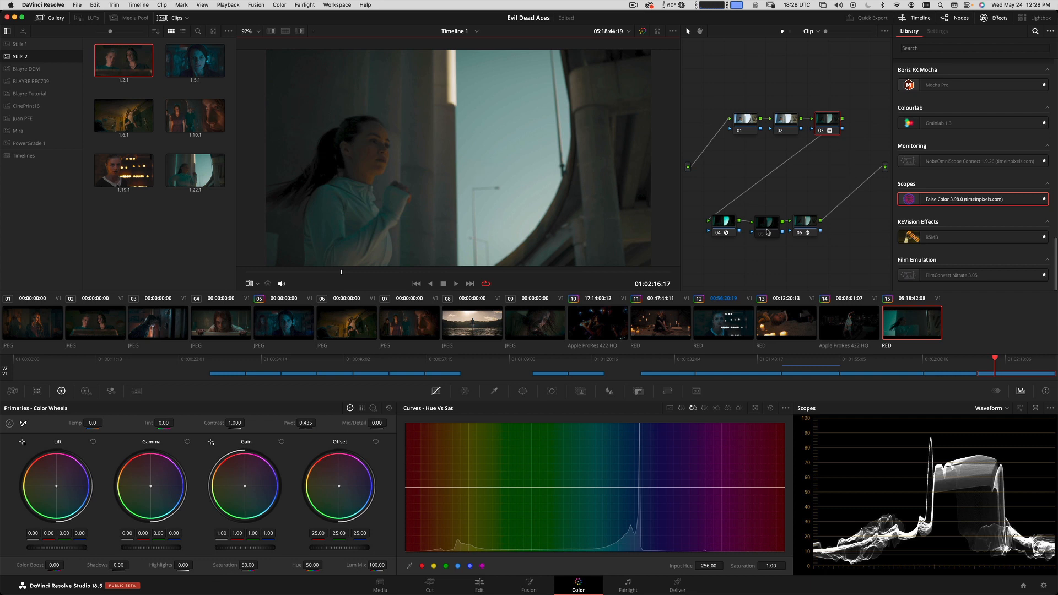
click(777, 236)
key(super+d)
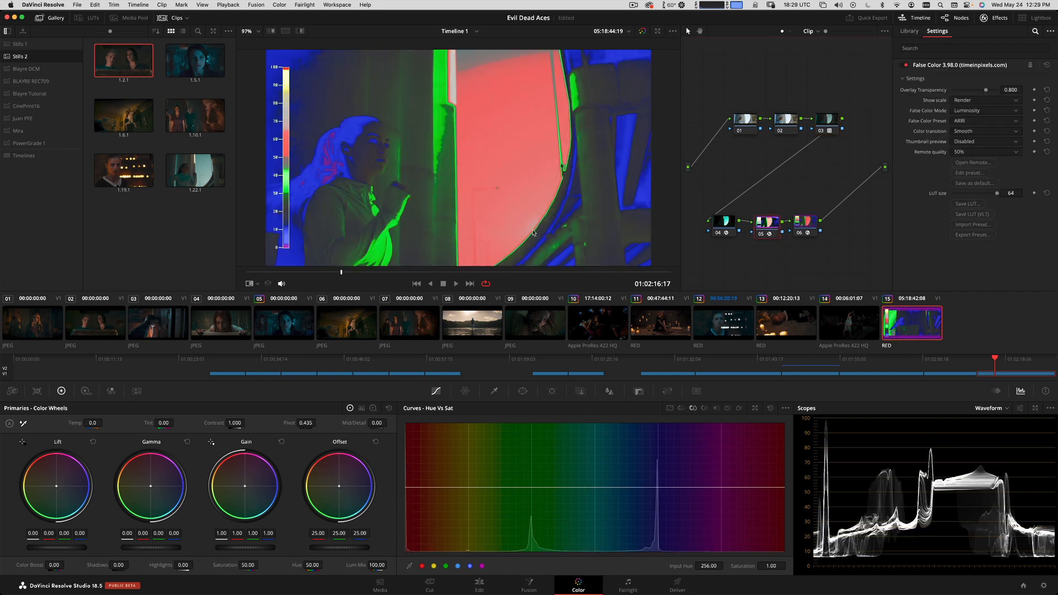
click(748, 122)
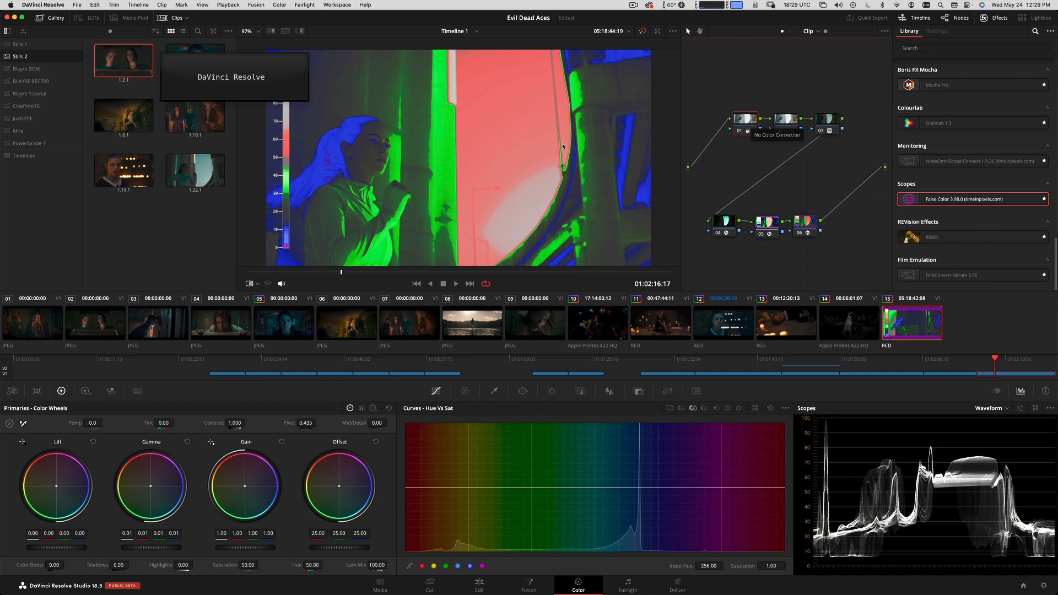
click(767, 222)
key(ctrl+d)
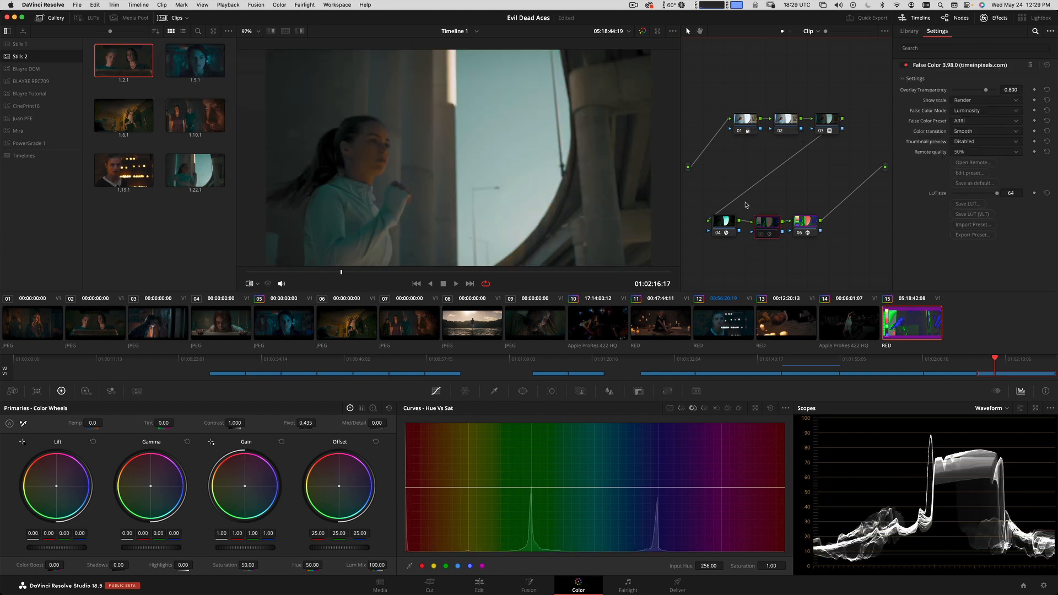
Compare clip 15 with still 1.10.1 and switch the scope to Vectorscope.
click(189, 136)
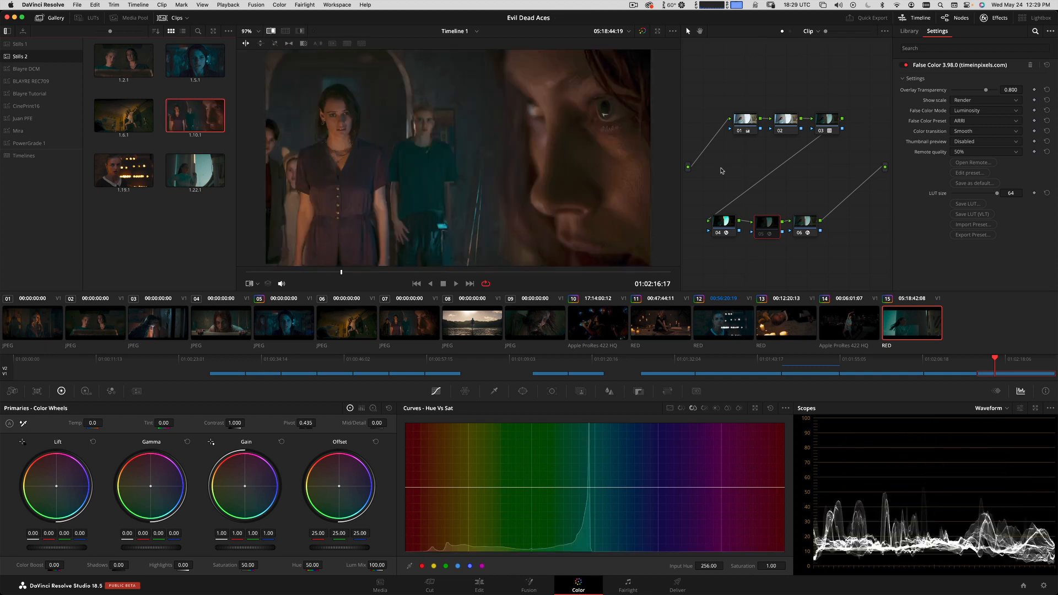
click(1004, 409)
click(1001, 439)
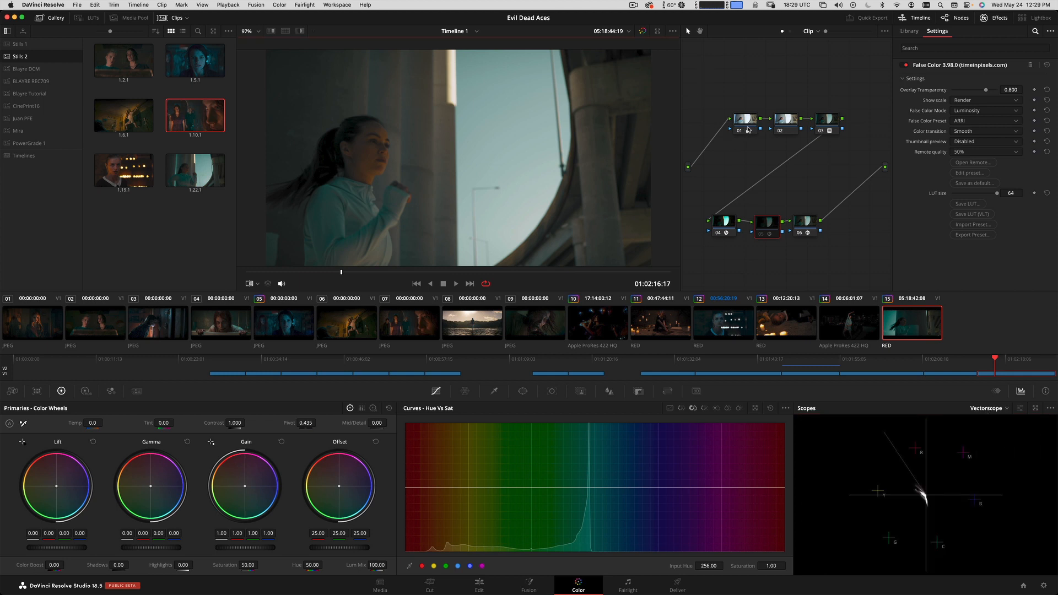
Set the tint of node 02 to 19.50 and compare clip 15 with still 1.10.1.
click(779, 125)
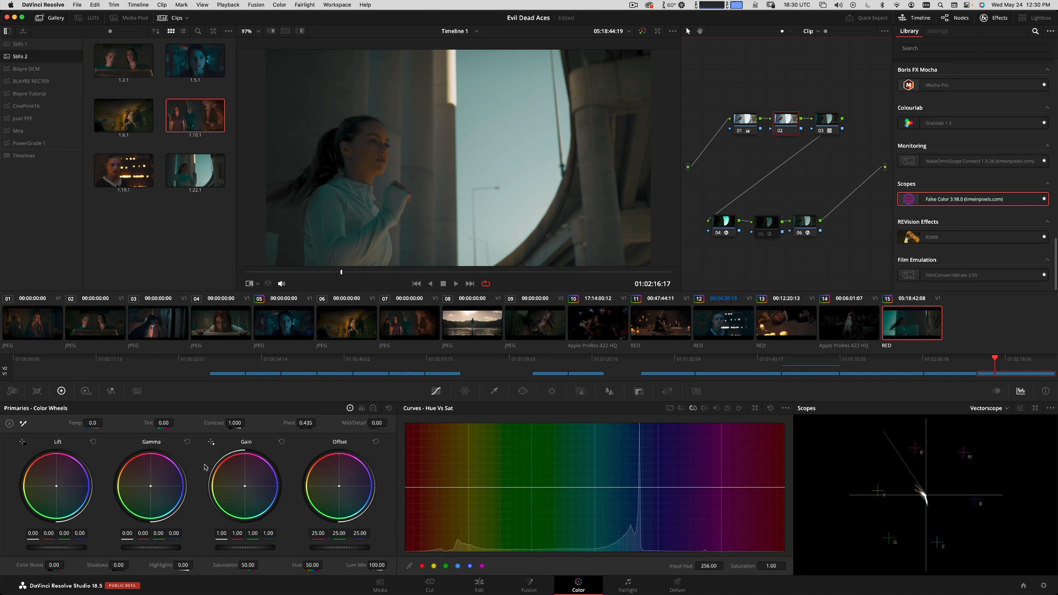
drag(163, 425, 180, 421)
key(super+w)
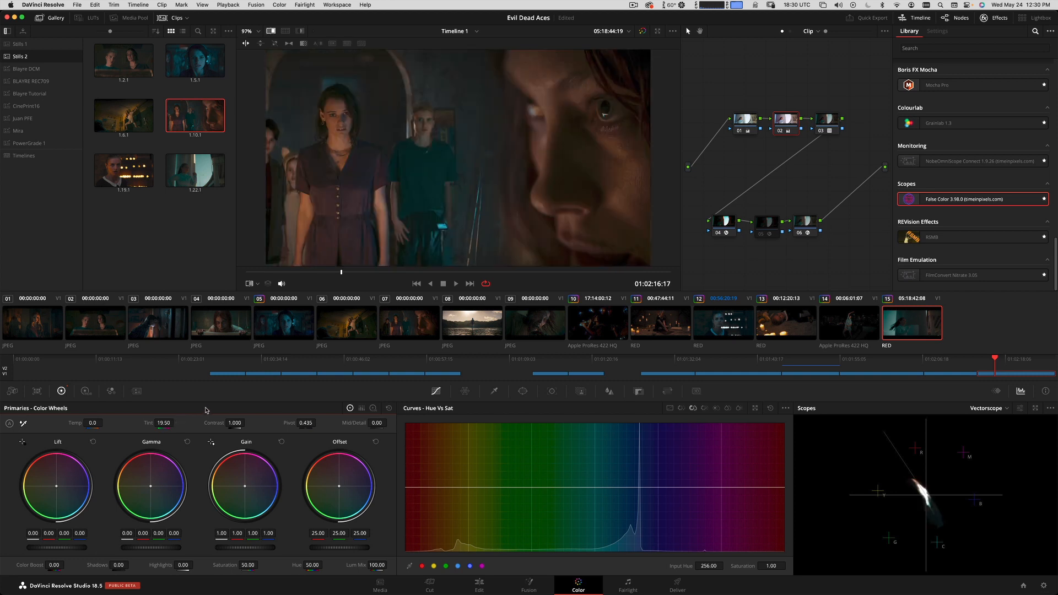
key(super+w)
key(super+w)
key(super+w)
key(super+w)
key(super+w)
Raise the master gain of node 01 to 1.06 while comparing clip 15 with still 1.10.1.
click(754, 120)
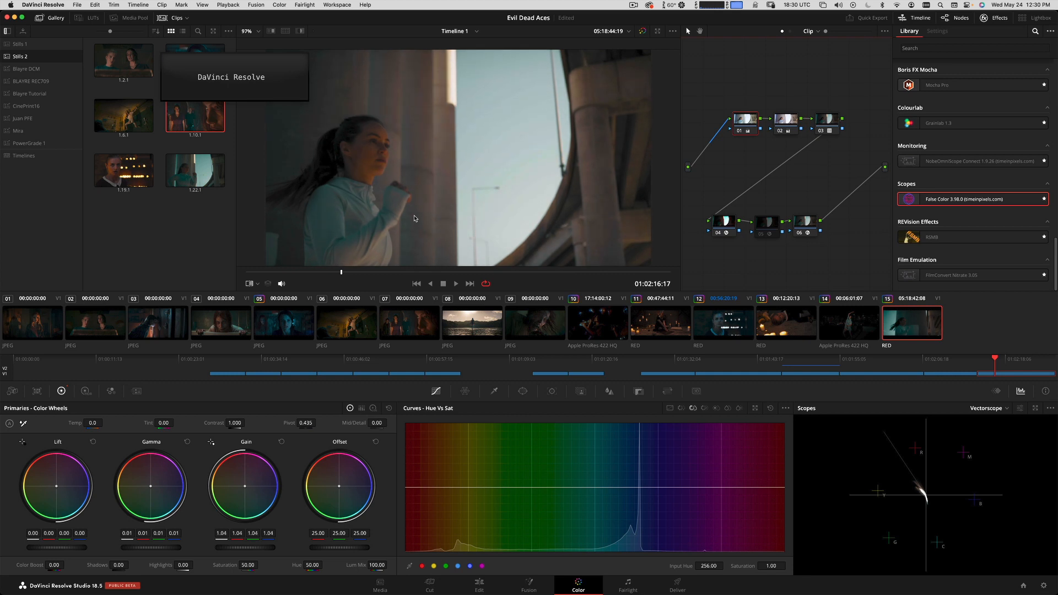
key(super+w)
key(super+w)
key(super+w)
key(super+w)
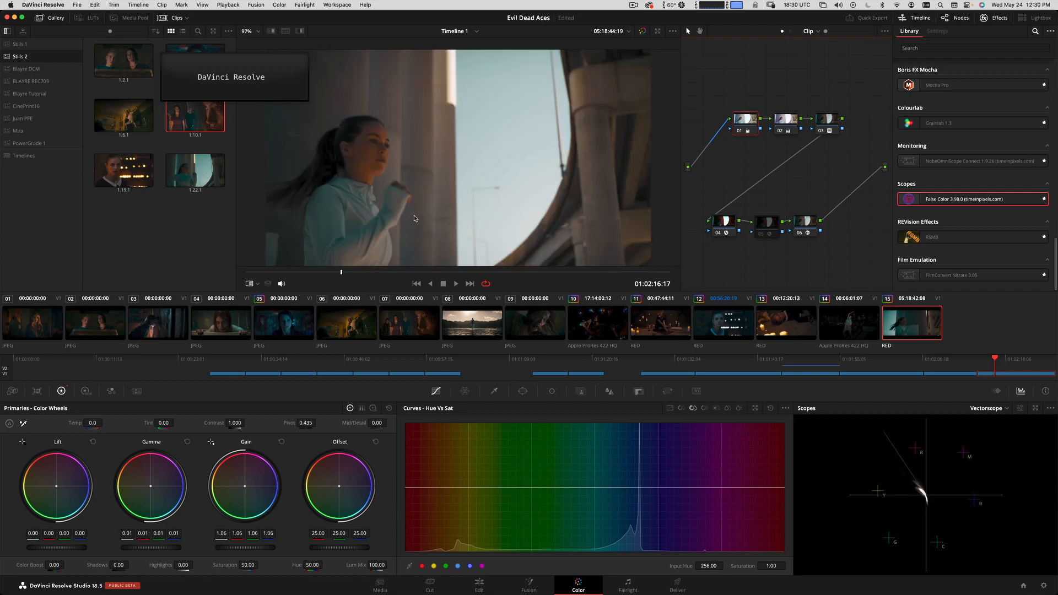
Compare clip 15 repeatedly with still 1.10.1 in full-screen view.
key(super+f)
key(super+w)
key(super+w)
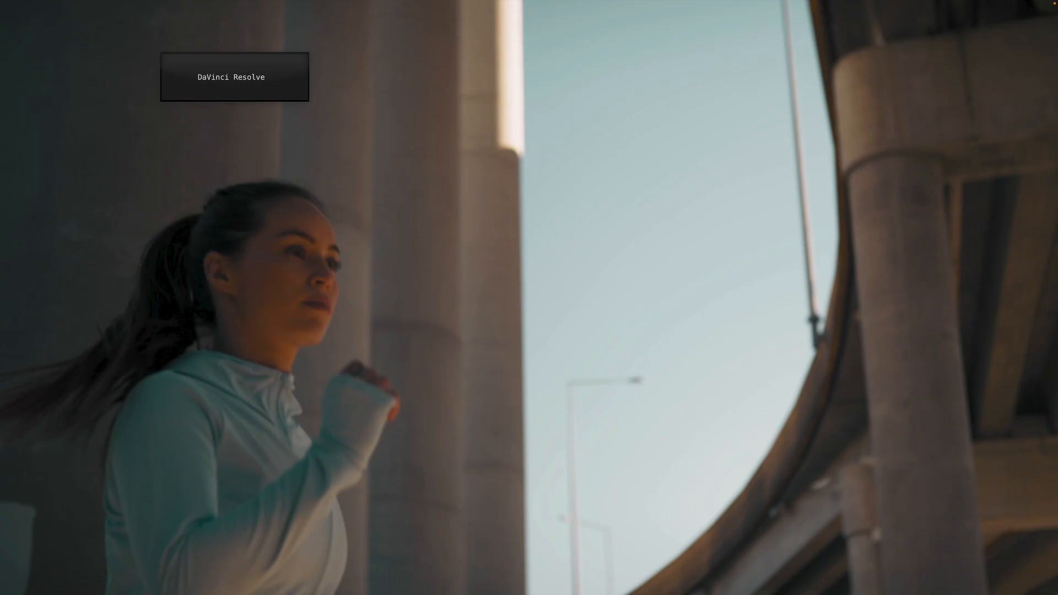
key(super+w)
key(super+w)
key(super+w)
key(super+w)
key(super+f)
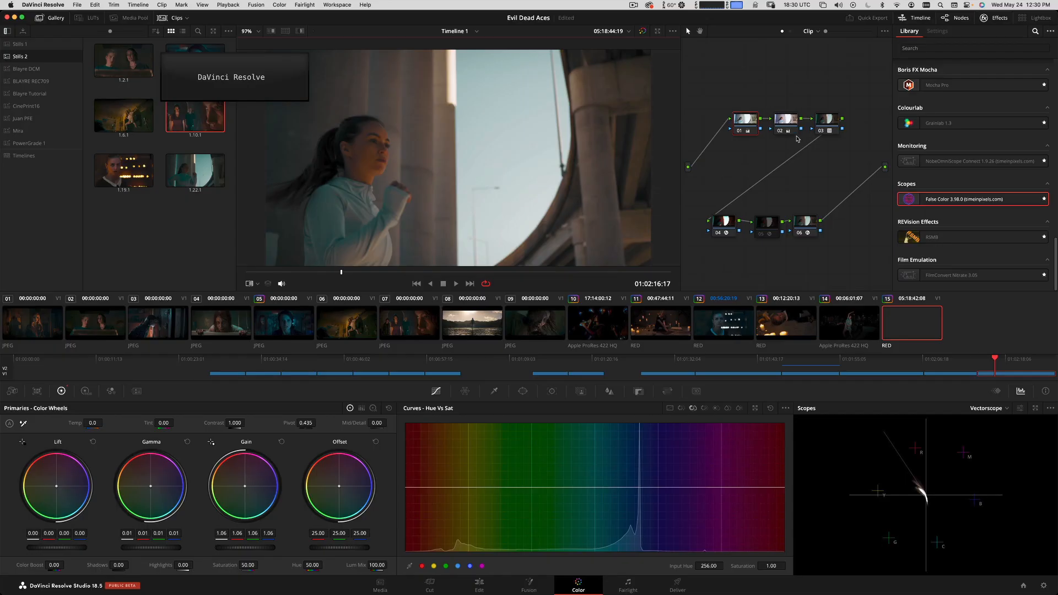
Lower the saturation of node 02 to 47.00 and check clip 15 against still 1.10.1 in full-screen view.
click(786, 120)
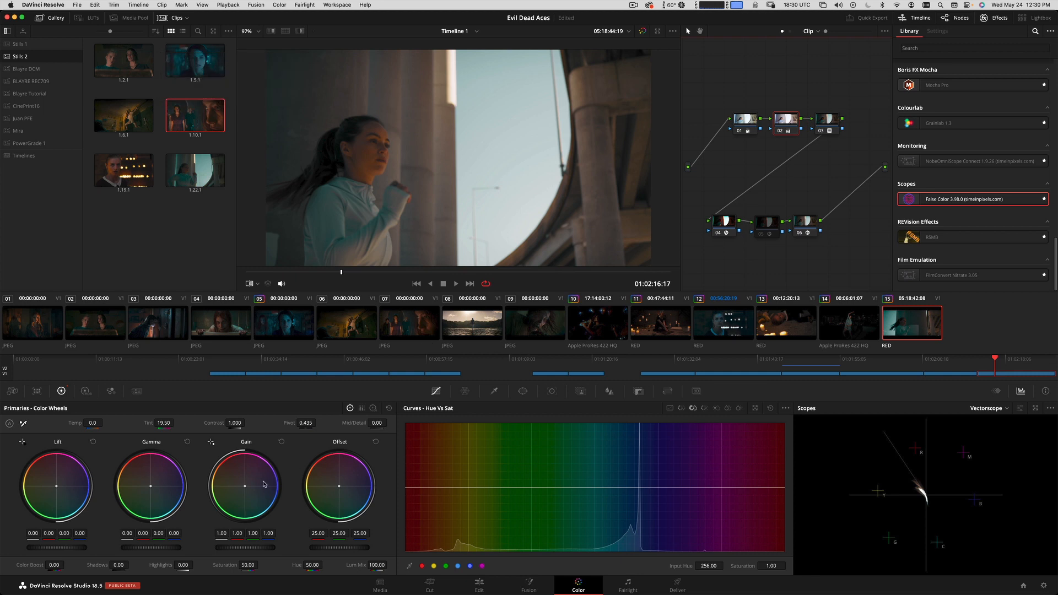
drag(254, 565, 249, 567)
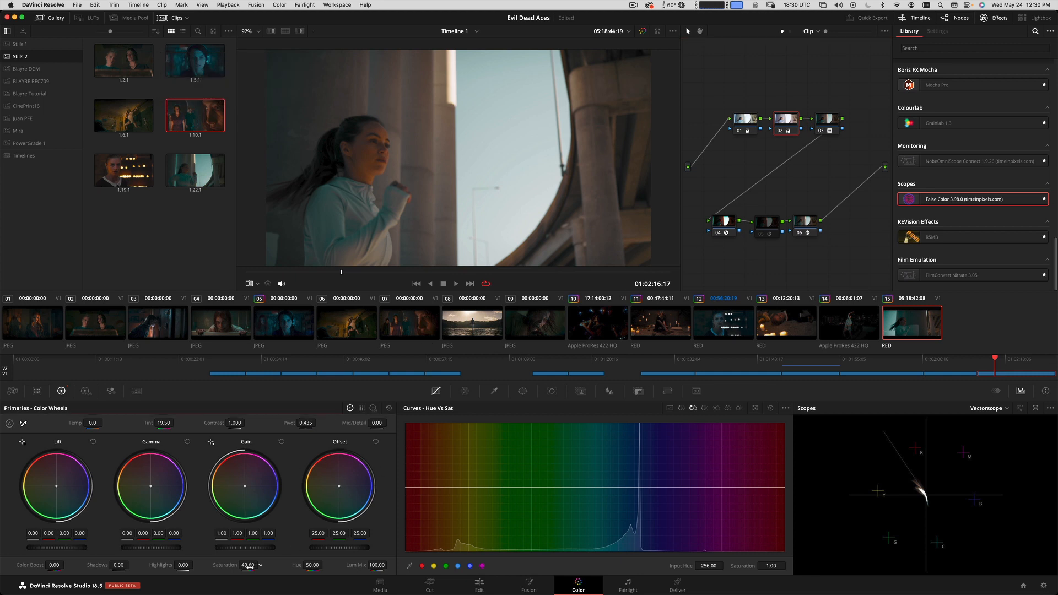
key(super+w)
key(super+w)
key(super+w)
key(super+w)
key(super+f)
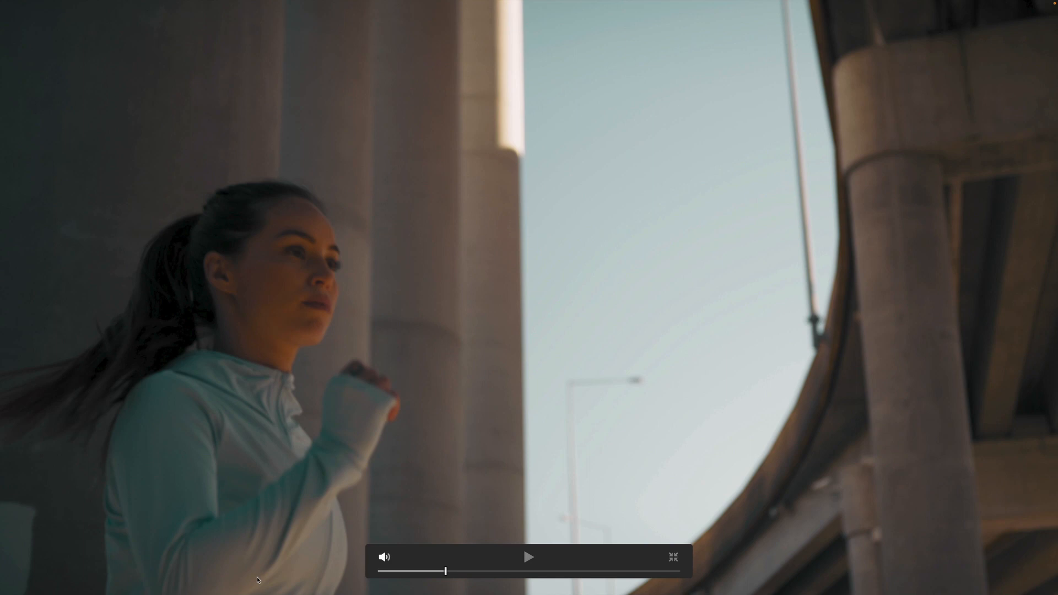
key(super+f)
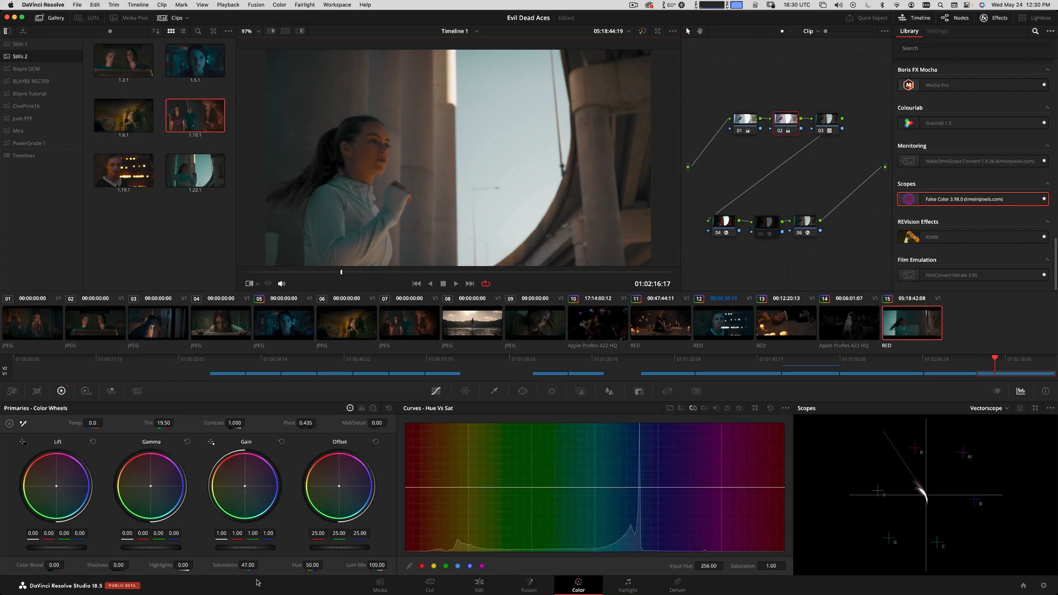
Compare the desaturated clip 15 with still 1.10.1 and play the clip in full-screen view.
key(super+w)
key(super+w)
key(super+w)
key(super+w)
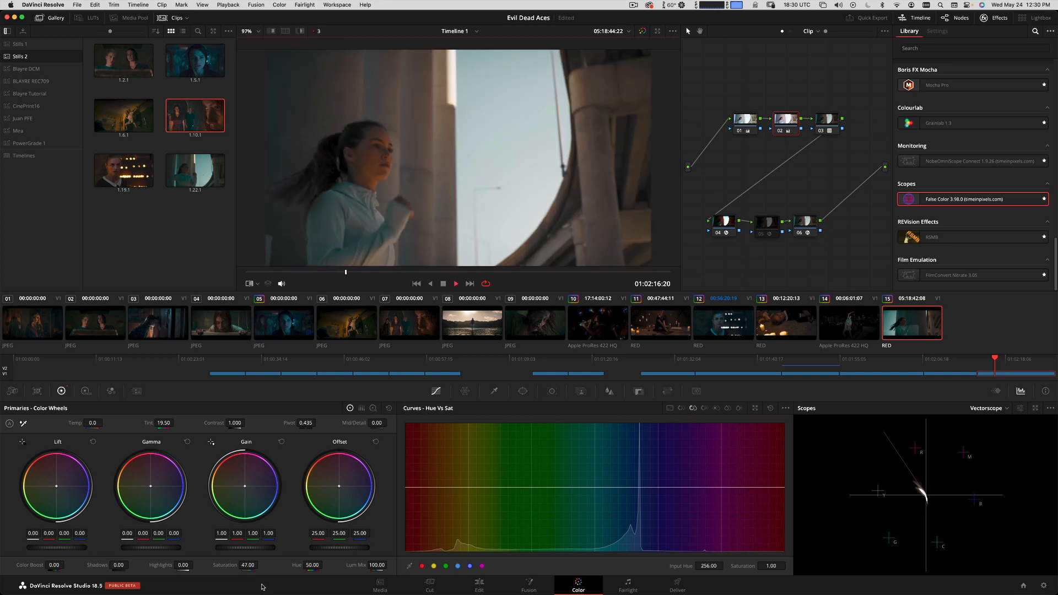
key(space)
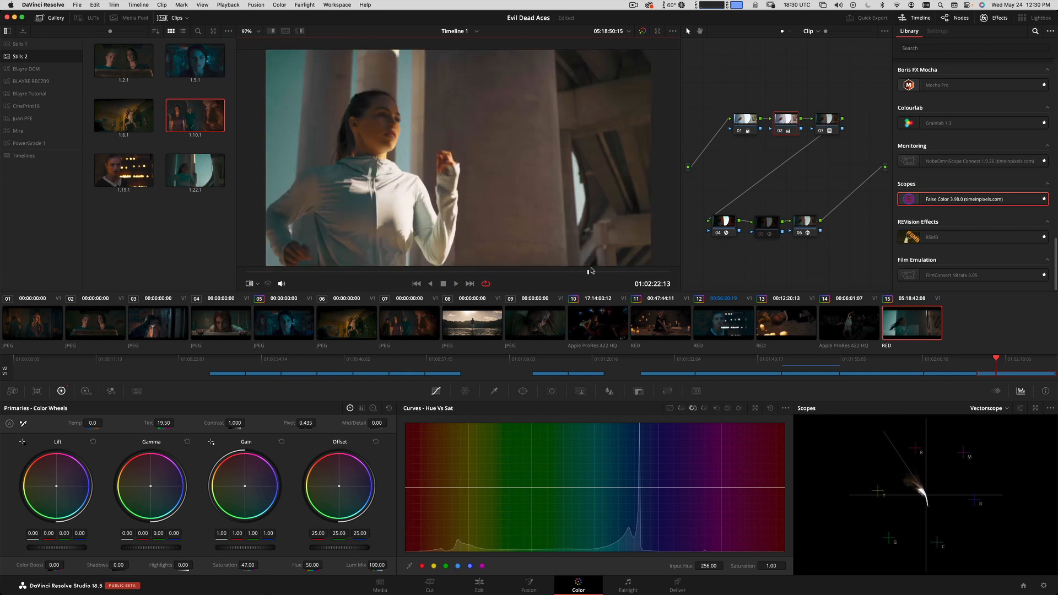
key(super+f)
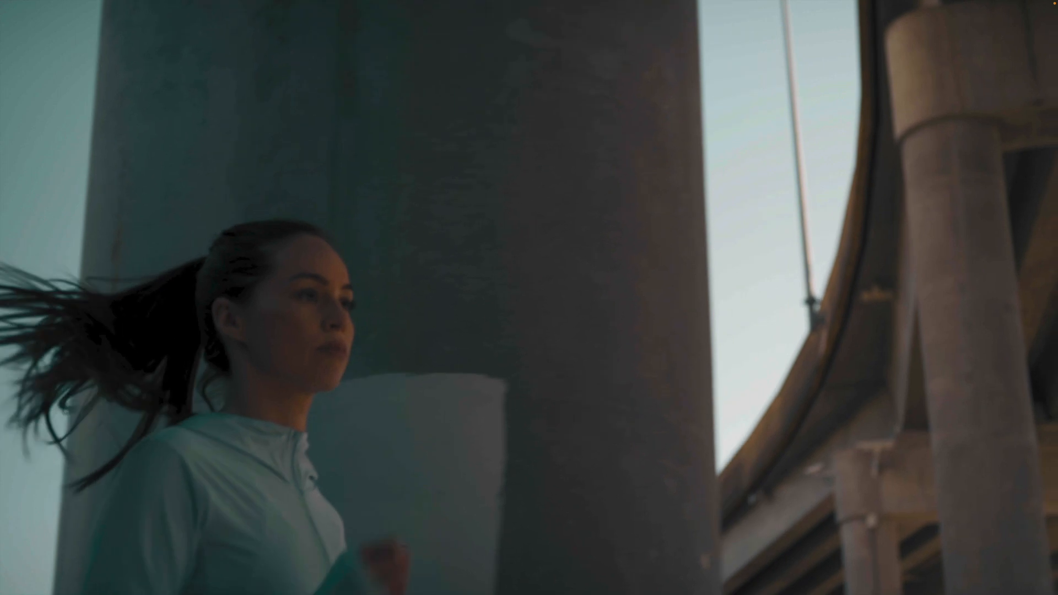